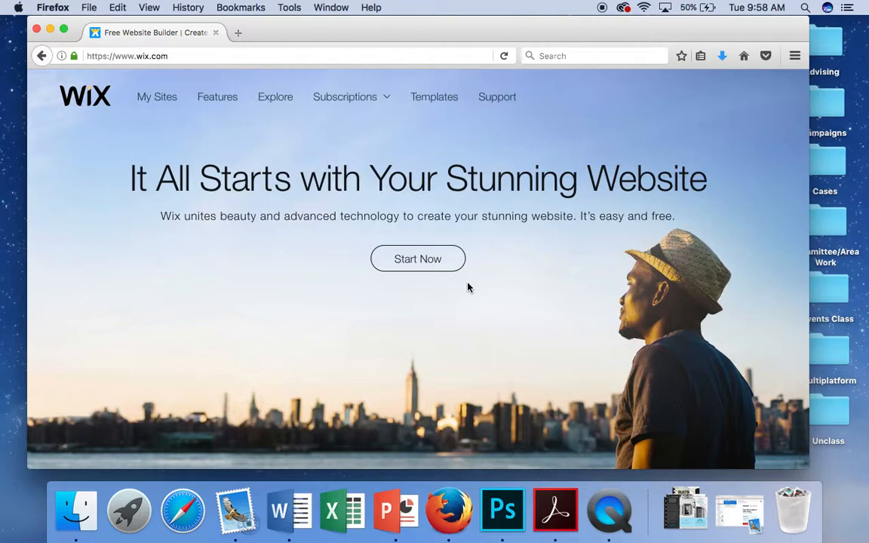
Step: Click Start Now on wix.com to begin a new website, reaching the login page
left_click(428, 261)
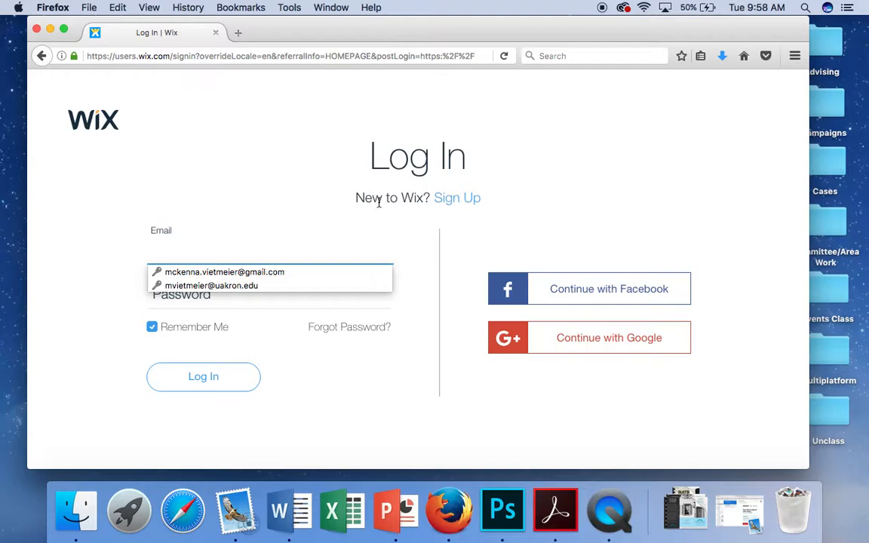
Step: Log in to Wix using the browser's saved email and password
left_click(275, 287)
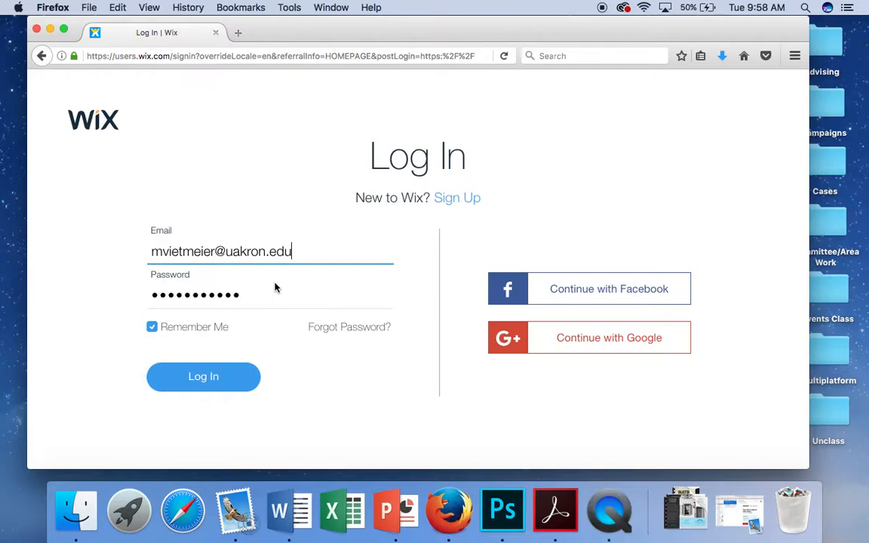
left_click(210, 390)
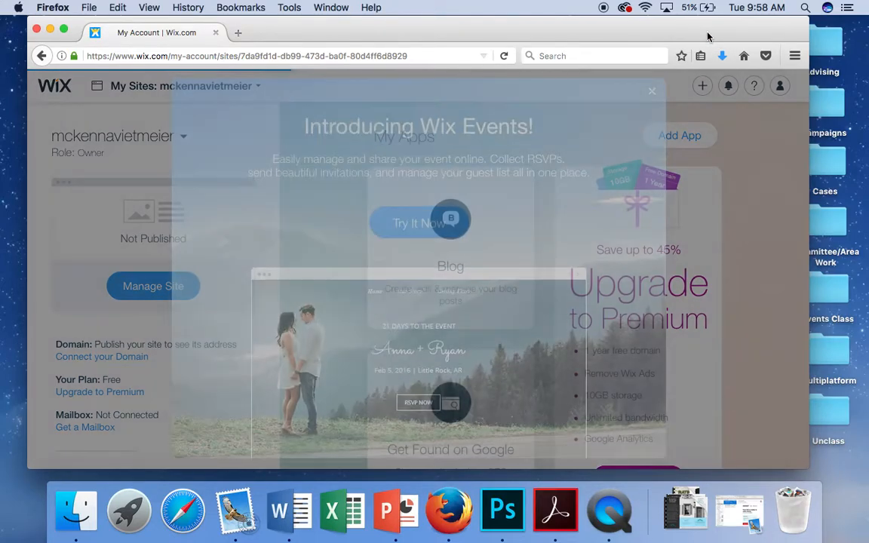
Step: Close the 'Introducing Wix Events!' popup and widen the Firefox window for more dashboard cards
left_click_drag(707, 34, 690, 36)
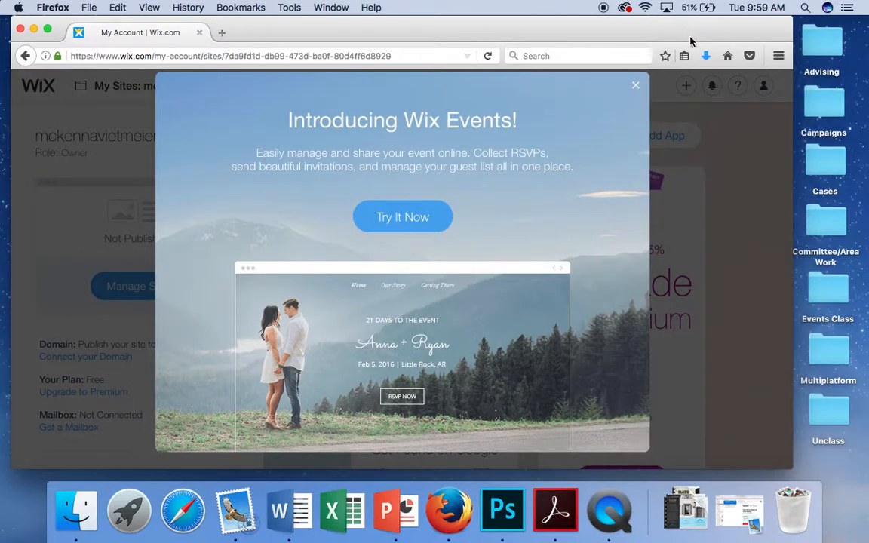
left_click(636, 87)
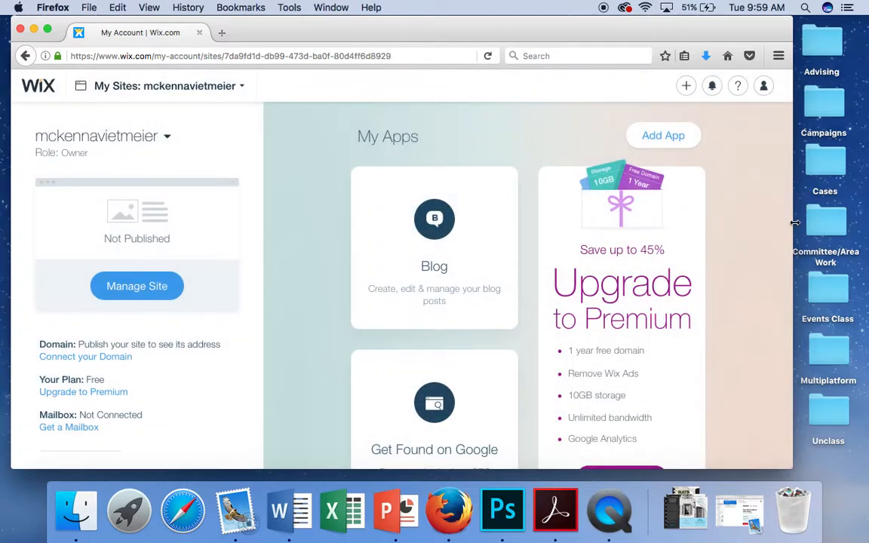
left_click_drag(796, 222, 856, 228)
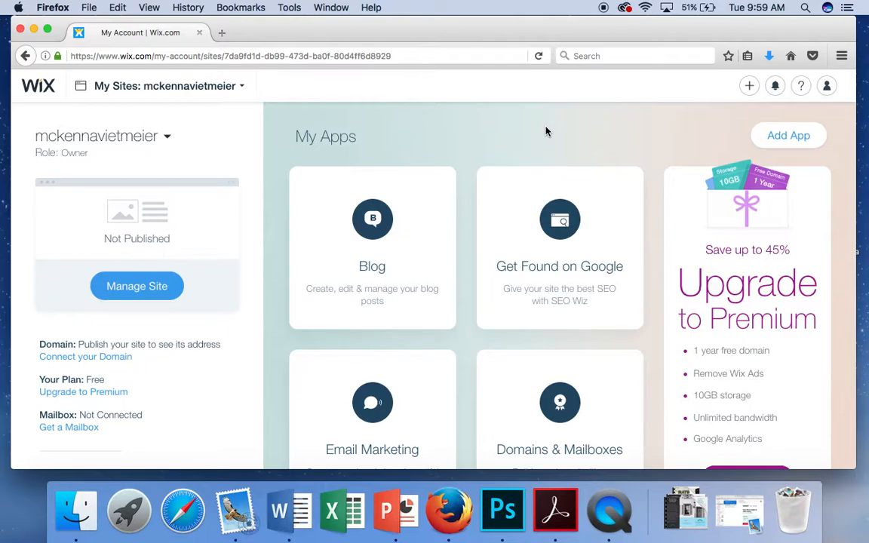
scroll(547, 132, "down", 6)
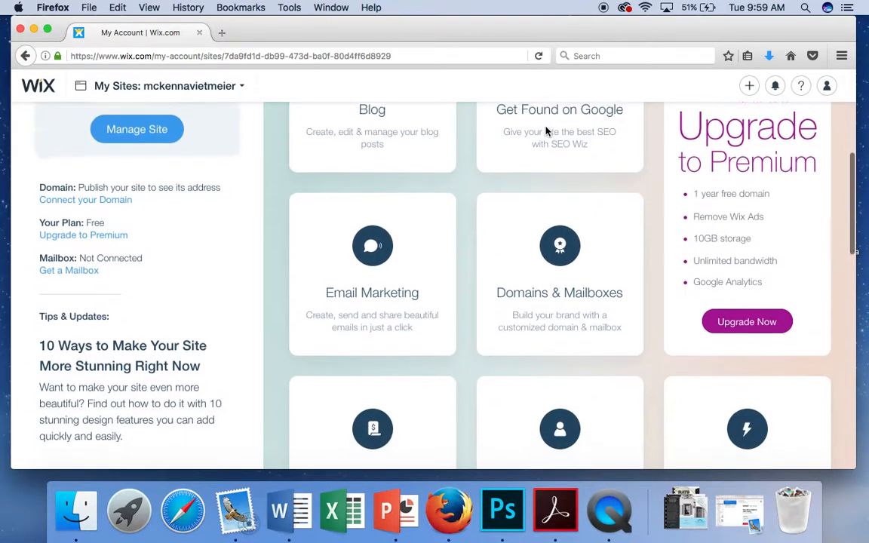
scroll(536, 354, "down", 9)
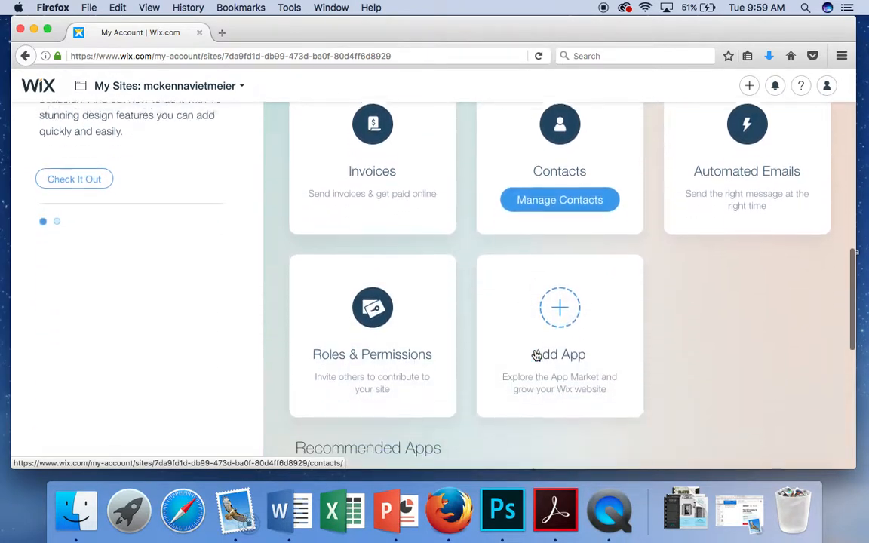
scroll(536, 354, "up", 8)
scroll(535, 355, "up", 7)
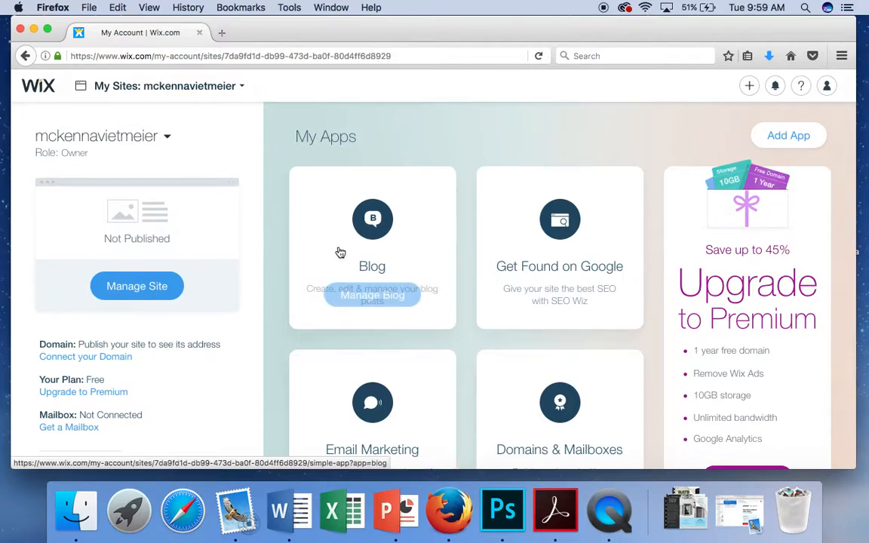
scroll(339, 252, "down", 1)
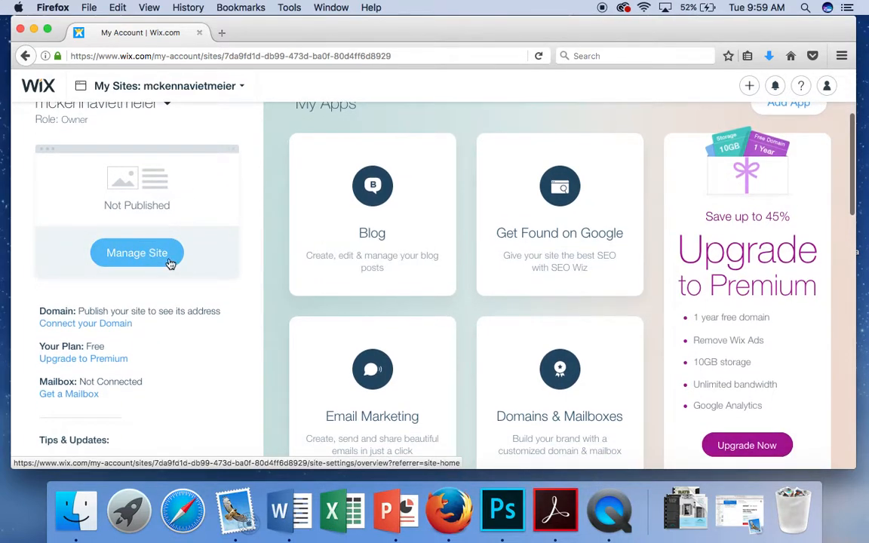
scroll(217, 327, "up", 1)
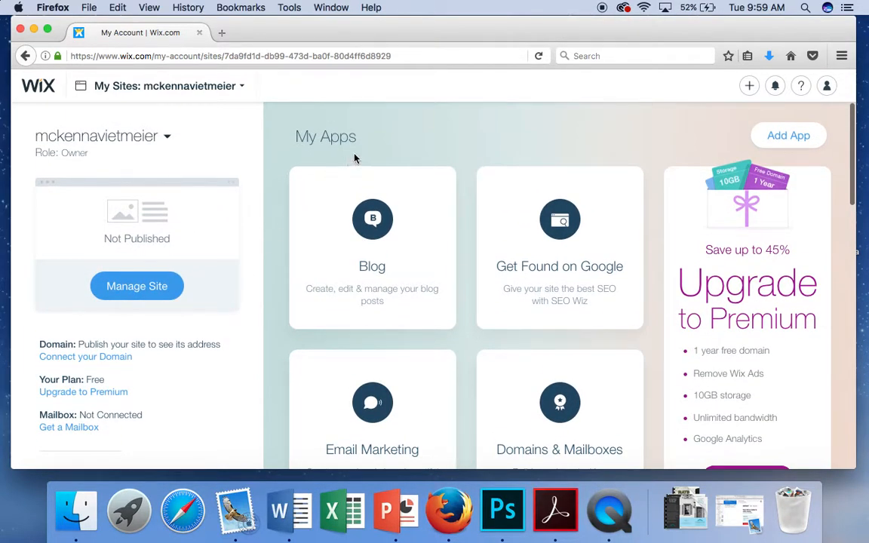
scroll(356, 157, "down", 8)
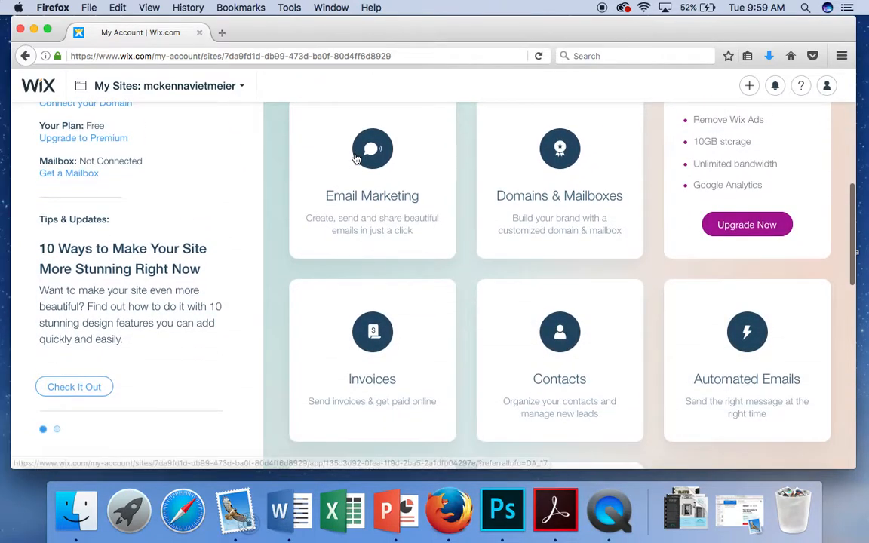
scroll(355, 157, "up", 8)
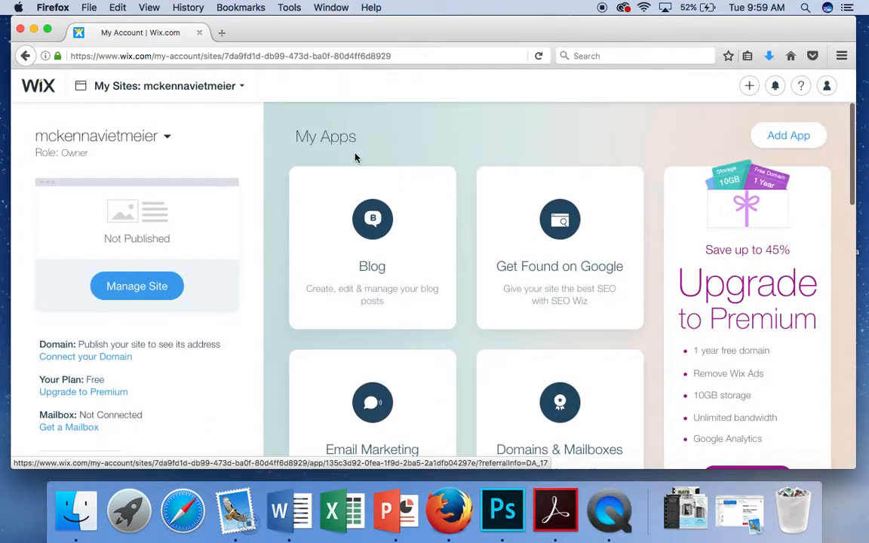
Step: Create a new site in a new tab and choose the Portfolio & CV website type
left_click(749, 87)
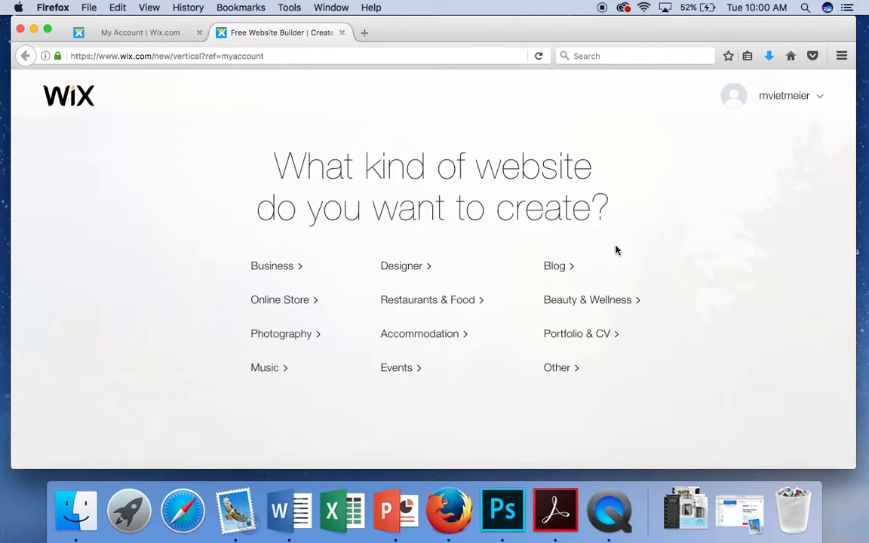
left_click(569, 341)
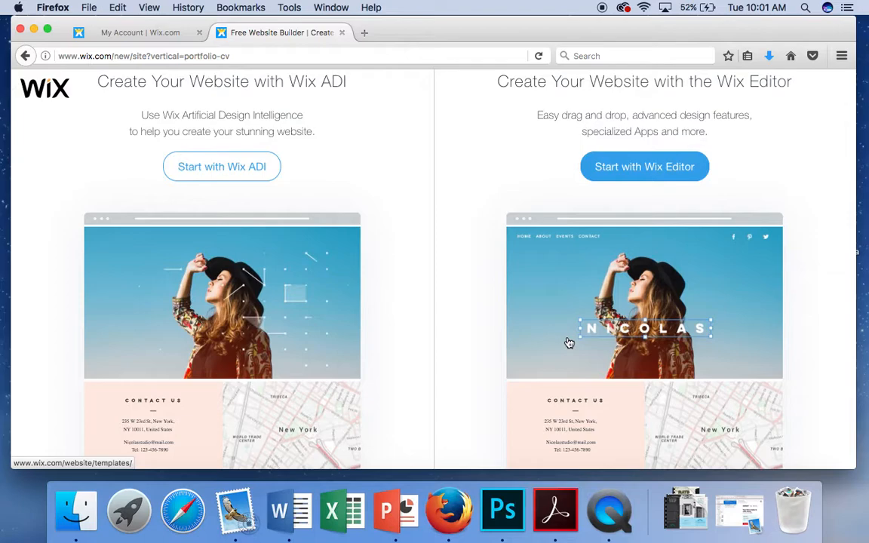
Step: Choose 'Start with Wix Editor' instead of Wix ADI
left_click(673, 169)
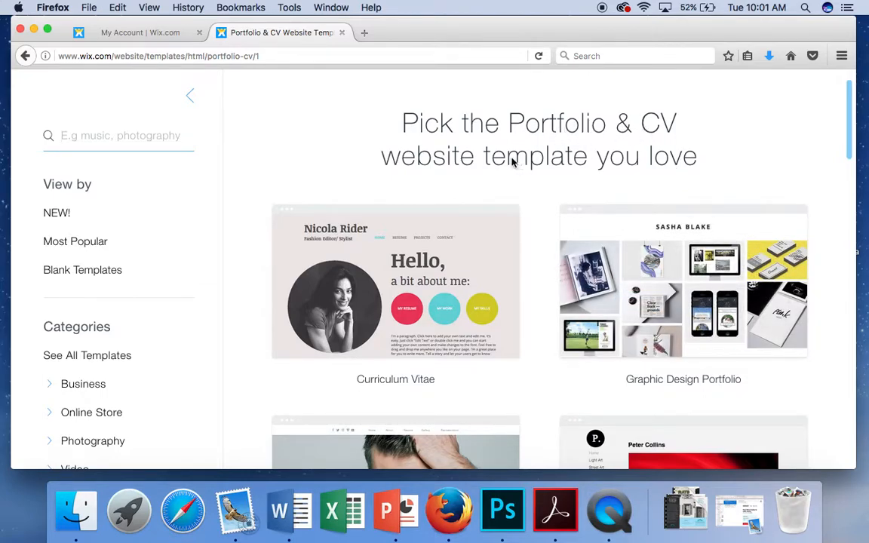
Step: Browse the first page of Portfolio & CV templates down to Actress Resume, then go to page 2
scroll(591, 167, "down", 1)
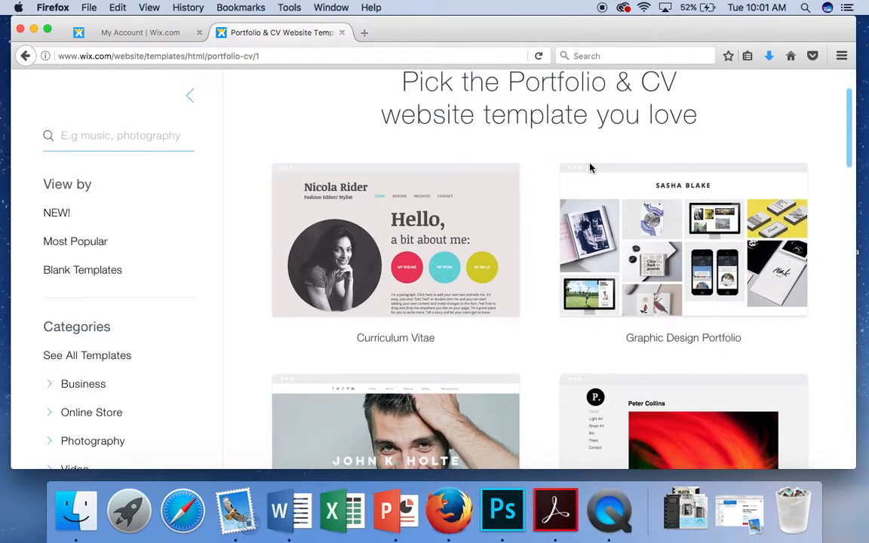
scroll(114, 350, "down", 5)
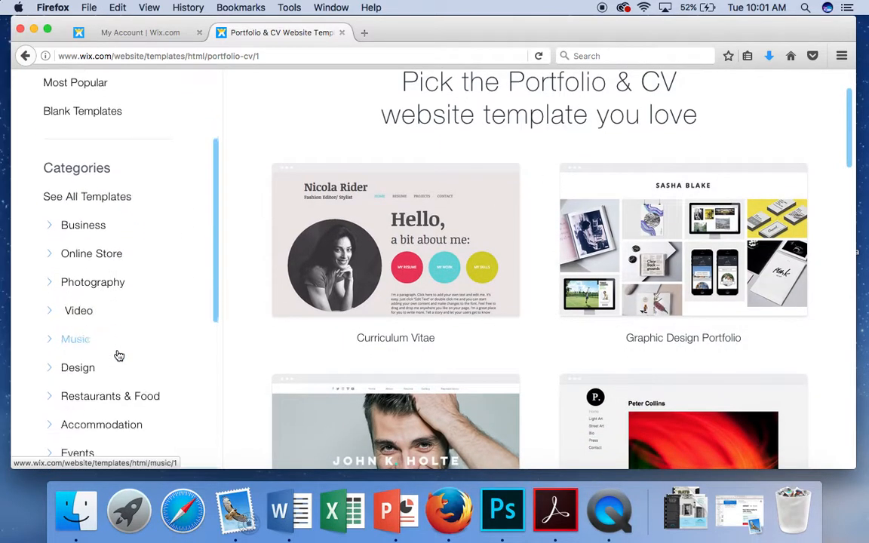
scroll(101, 290, "down", 2)
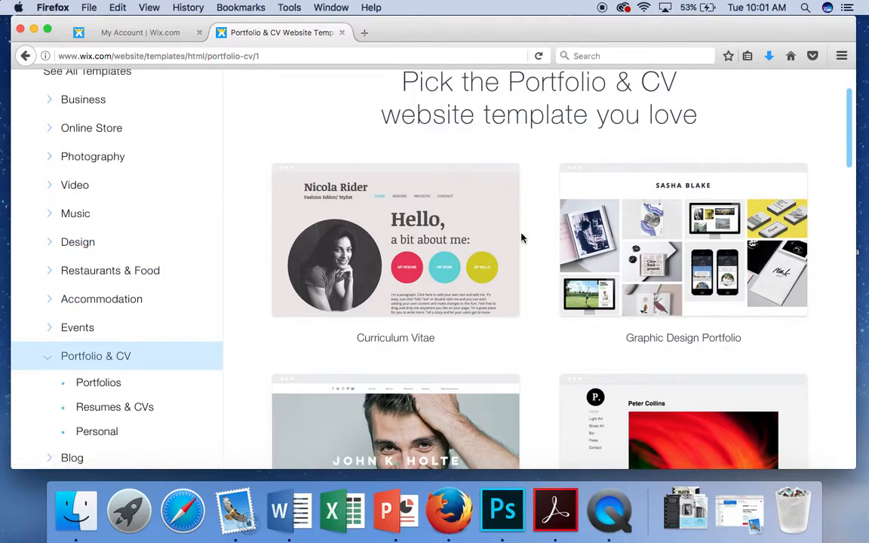
scroll(521, 239, "down", 2)
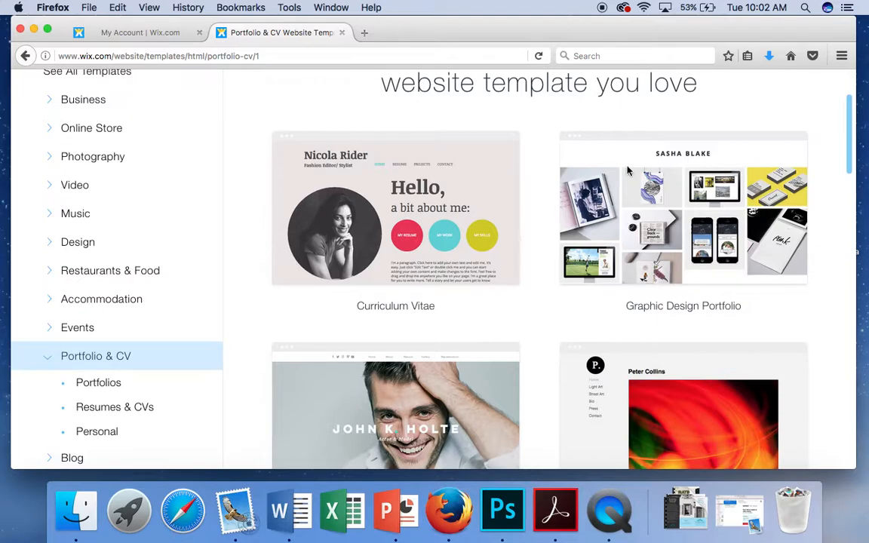
mouse_move(718, 248)
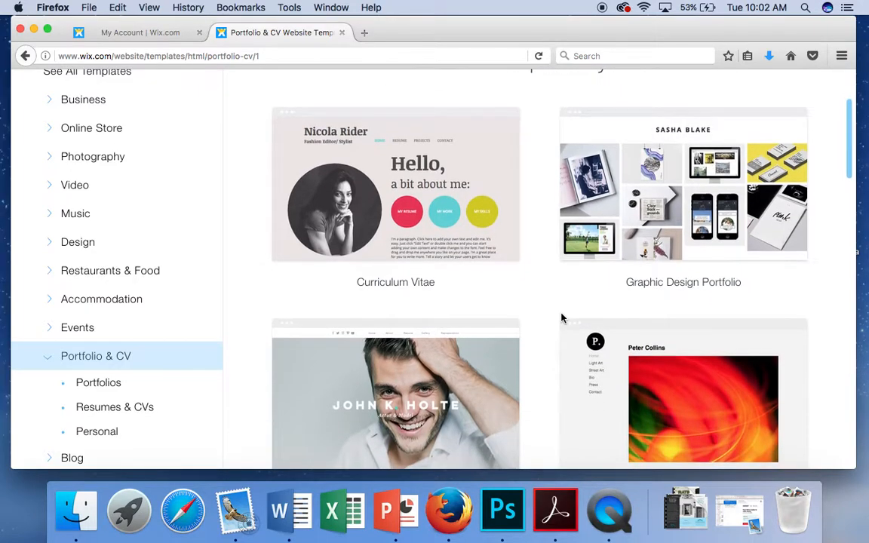
scroll(561, 318, "down", 3)
scroll(561, 318, "down", 1)
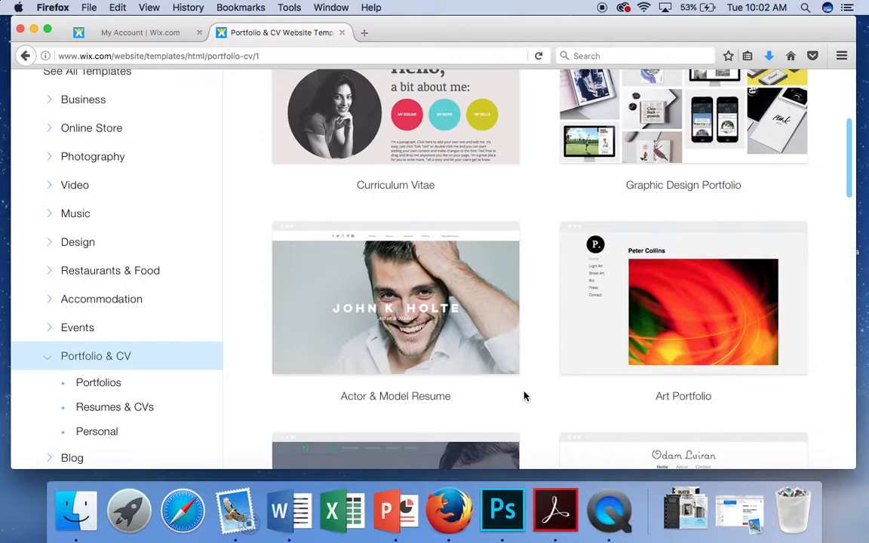
scroll(526, 396, "down", 3)
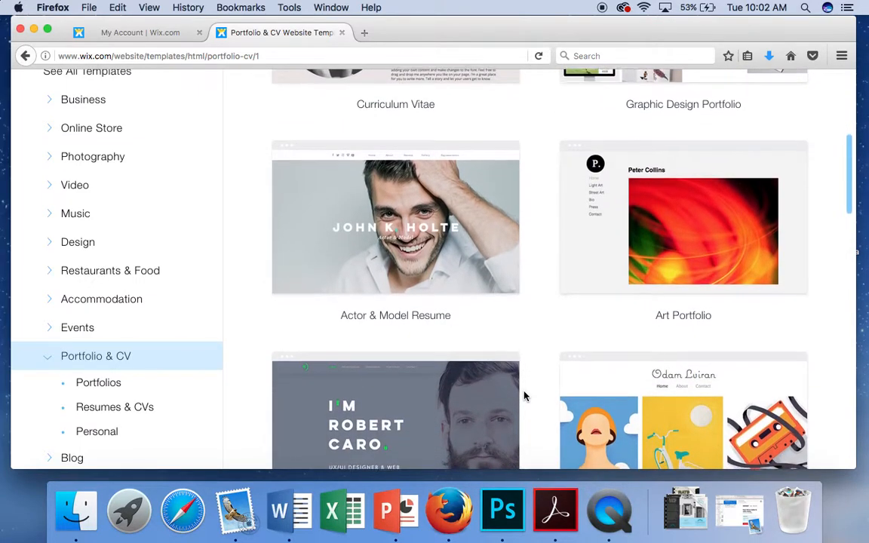
scroll(526, 396, "down", 3)
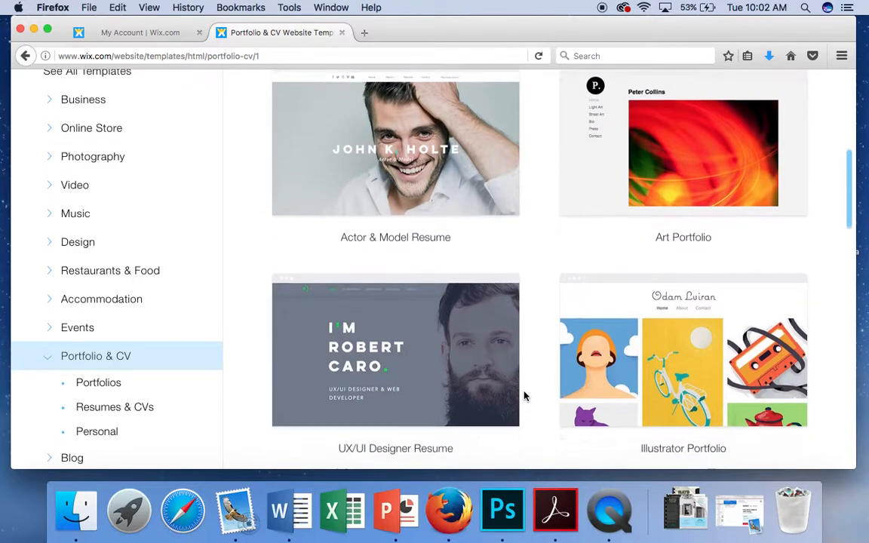
scroll(526, 396, "up", 8)
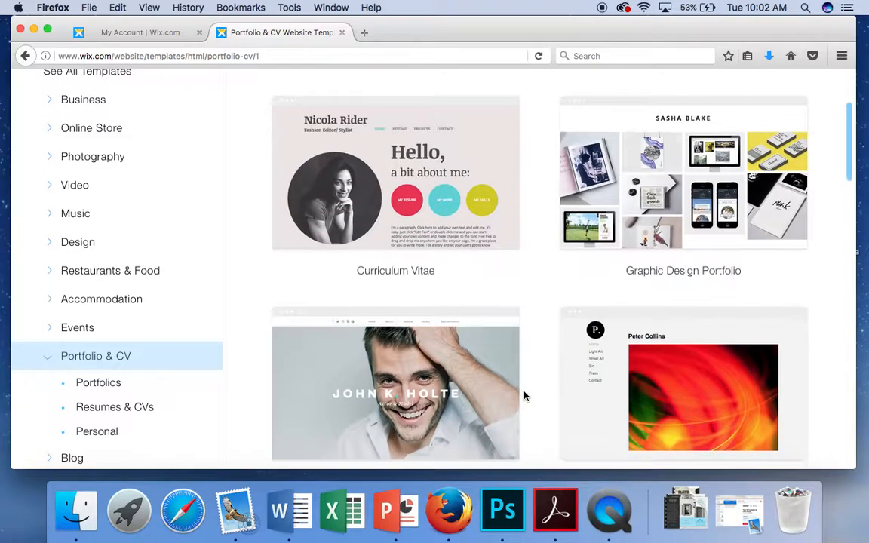
scroll(517, 163, "down", 5)
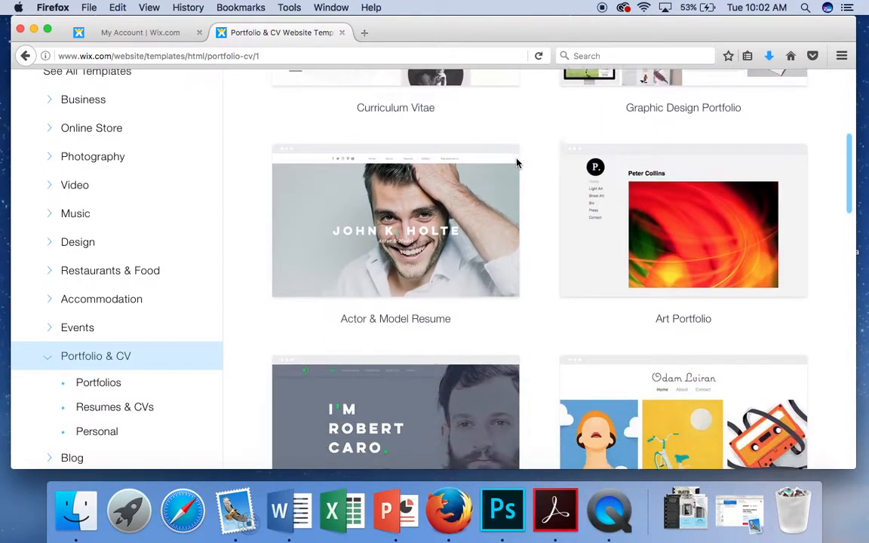
scroll(517, 163, "down", 15)
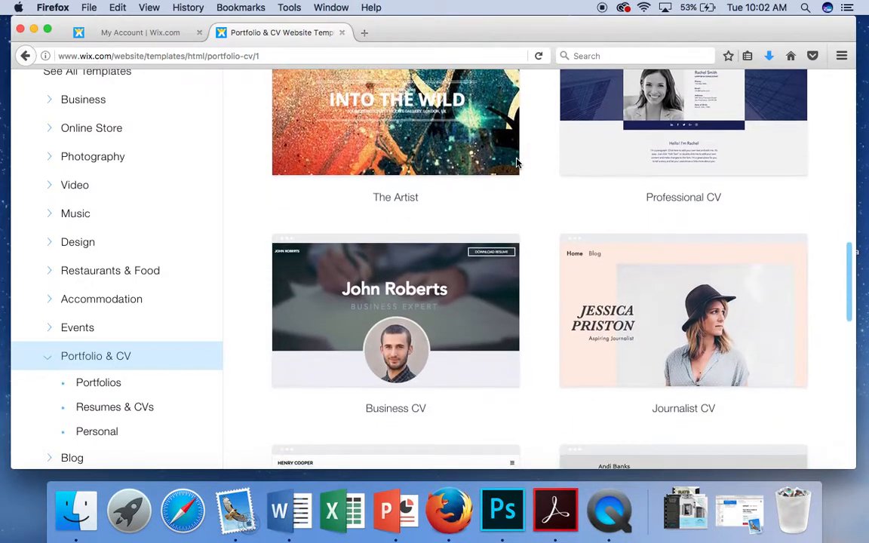
scroll(549, 297, "down", 6)
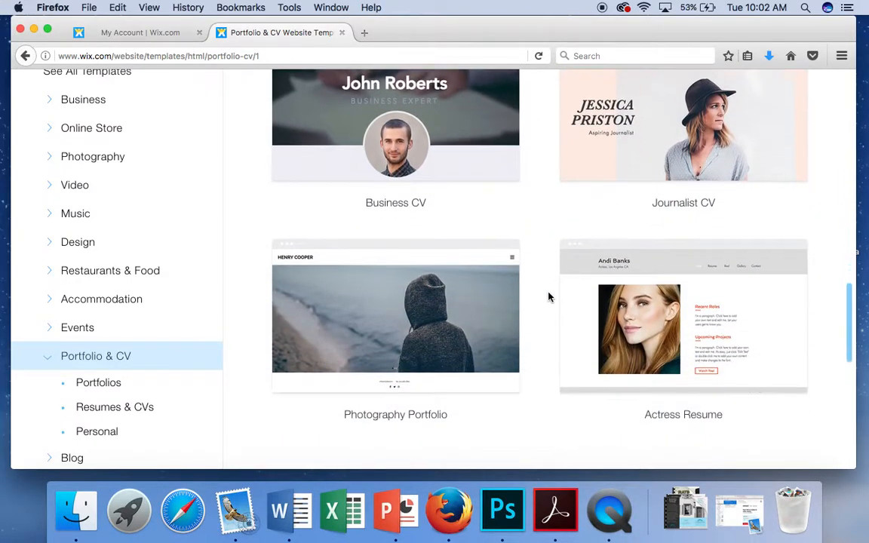
scroll(550, 296, "down", 3)
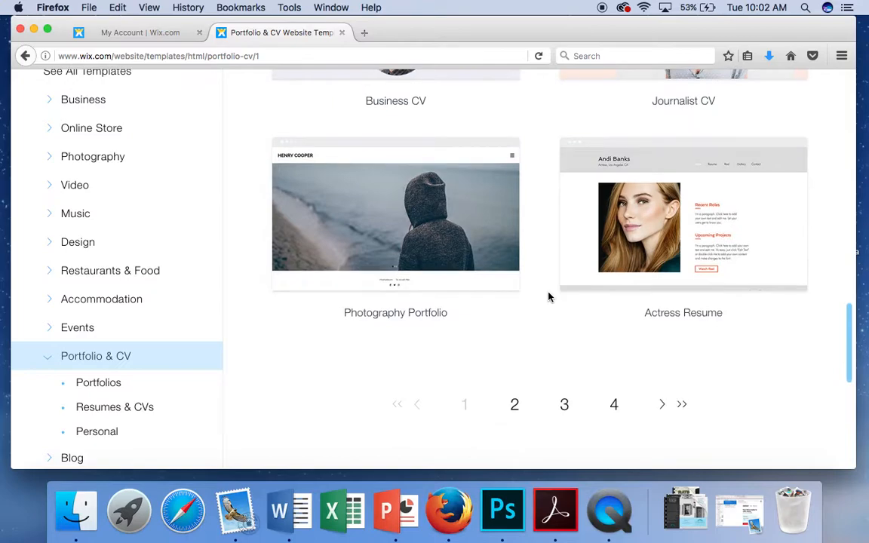
scroll(549, 297, "down", 2)
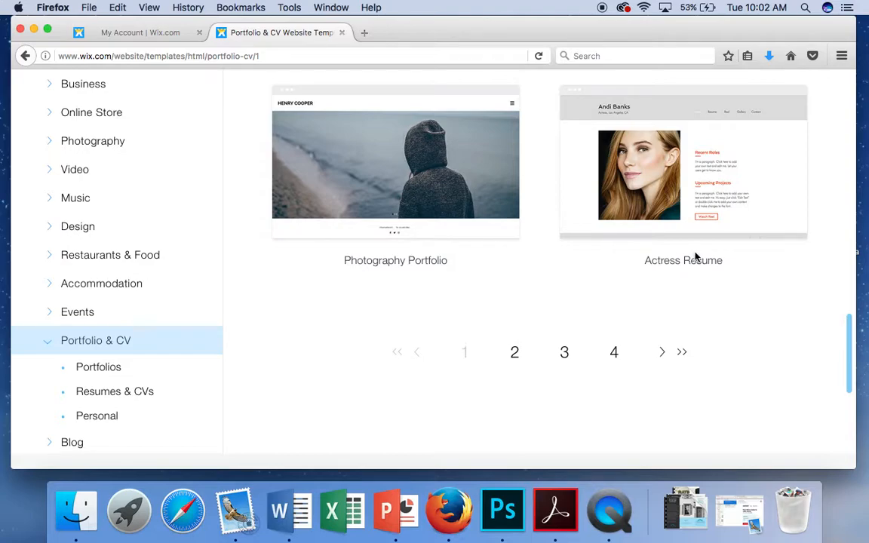
left_click(515, 353)
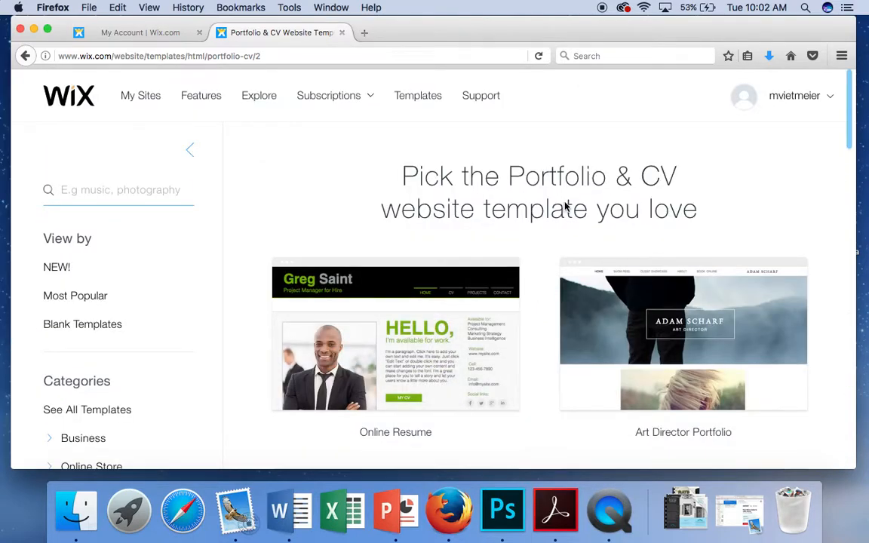
Step: Scroll through the second page of templates and return to page 1
scroll(565, 207, "down", 3)
scroll(541, 278, "down", 6)
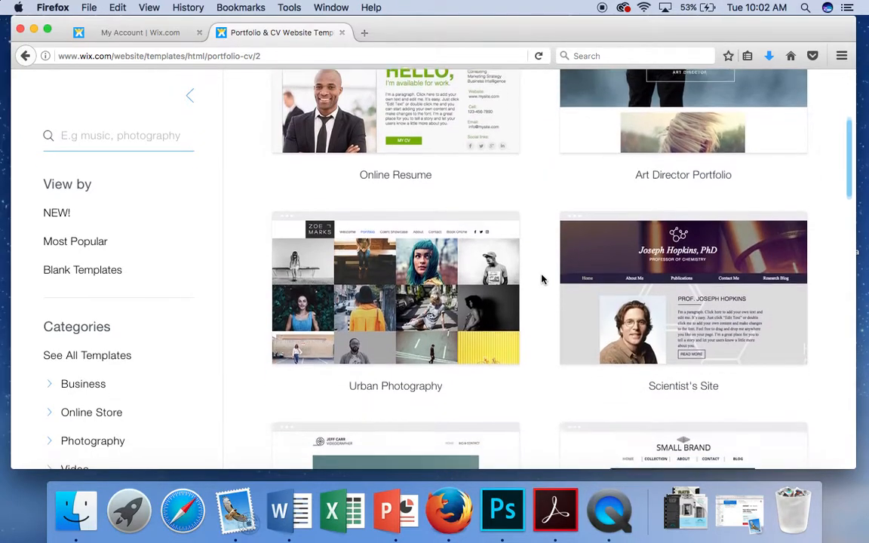
scroll(541, 279, "down", 4)
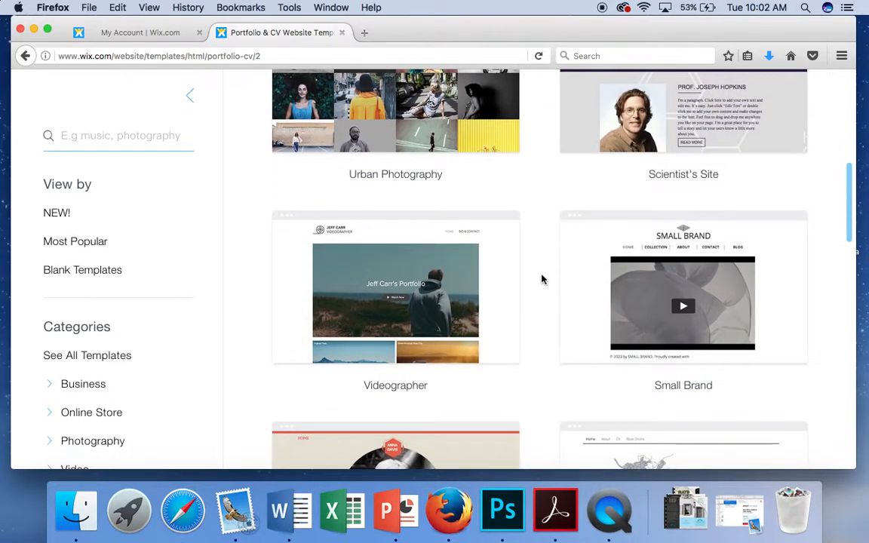
scroll(541, 279, "down", 5)
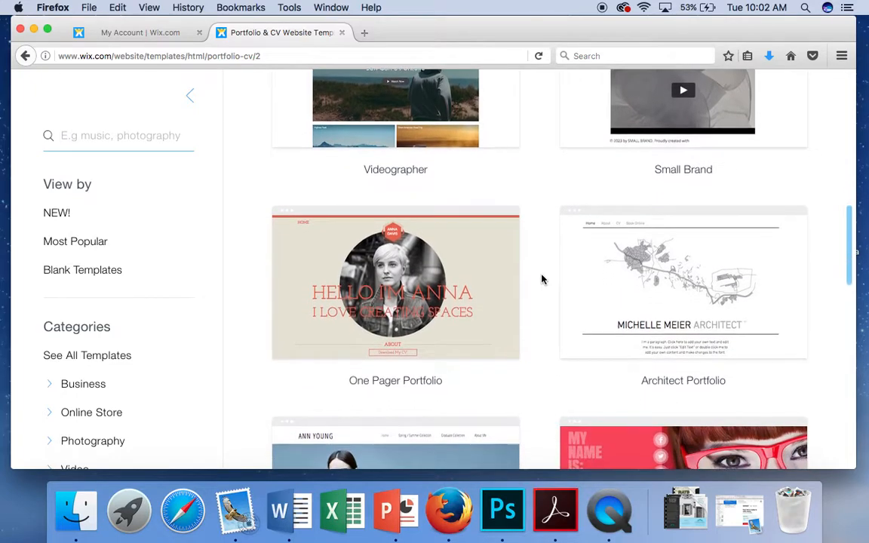
scroll(541, 279, "down", 5)
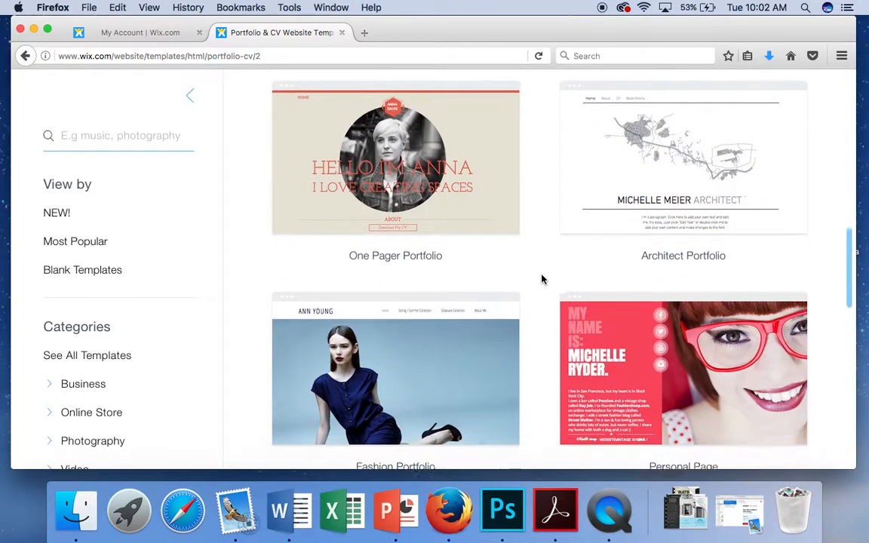
scroll(542, 279, "down", 6)
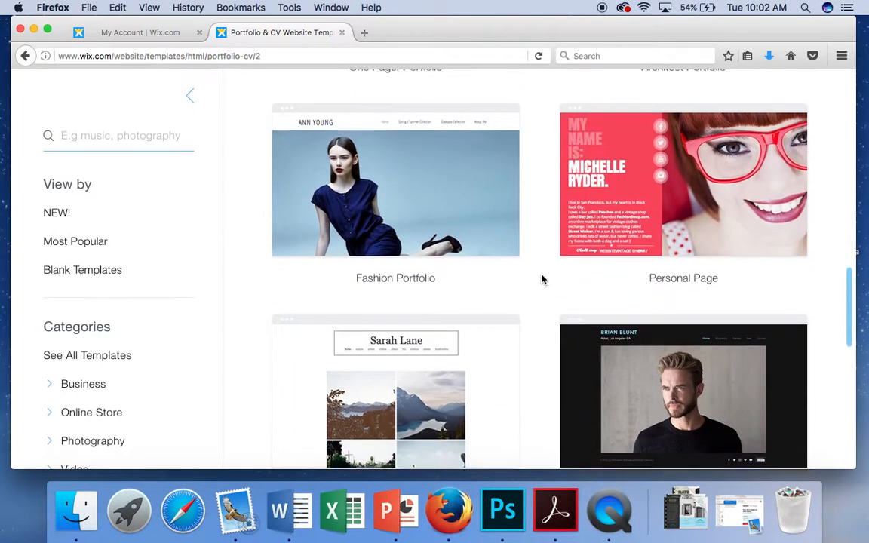
scroll(541, 278, "down", 2)
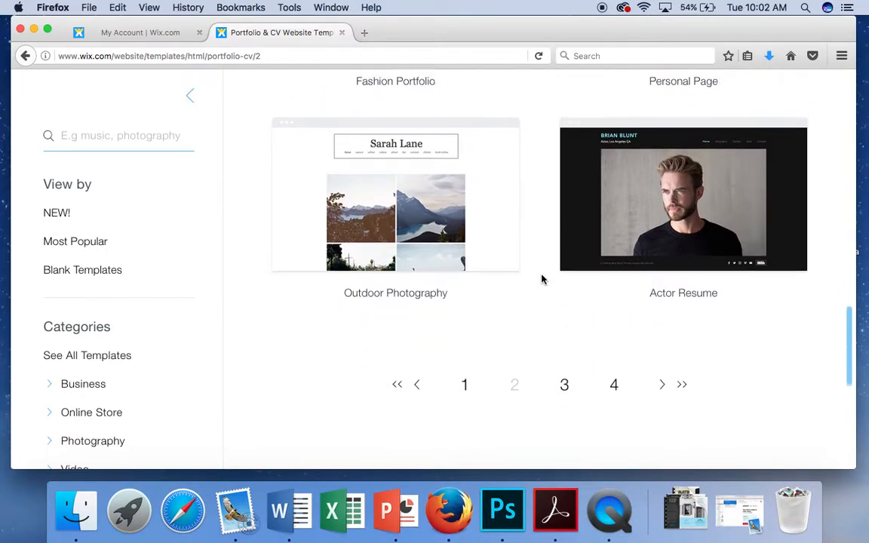
left_click(464, 384)
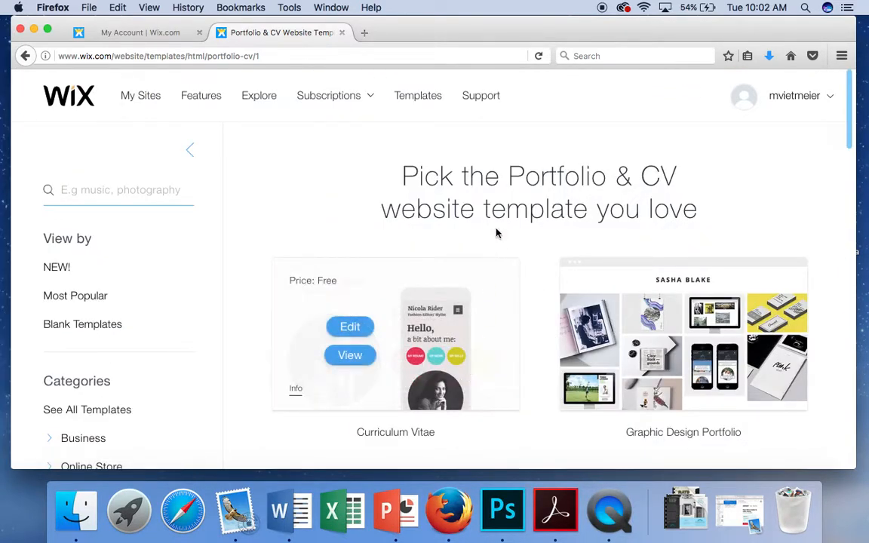
Step: Preview the free Journalist CV template in a new tab
scroll(498, 230, "down", 2)
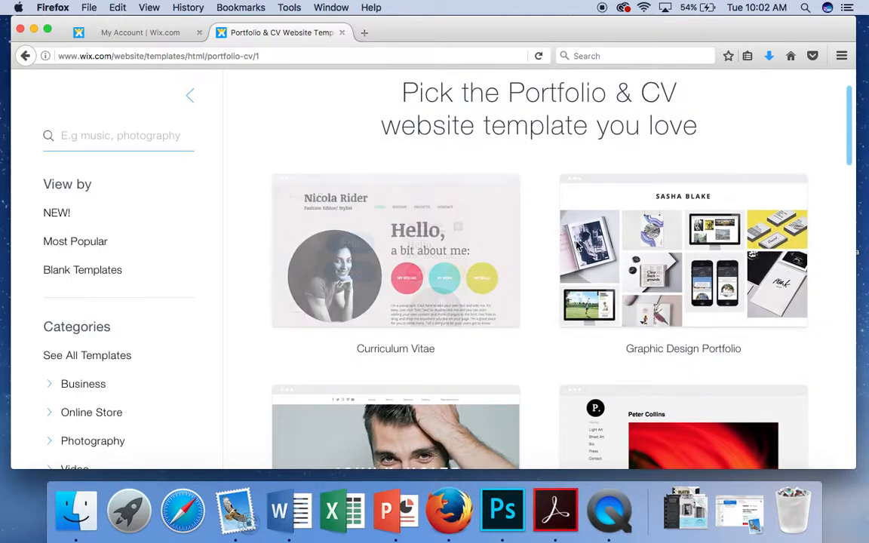
scroll(577, 242, "down", 3)
scroll(576, 246, "down", 6)
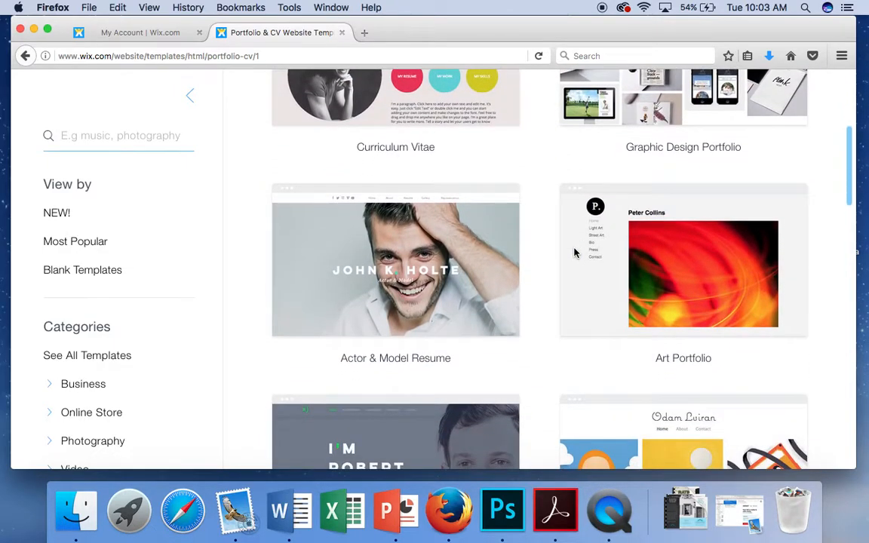
scroll(562, 351, "down", 8)
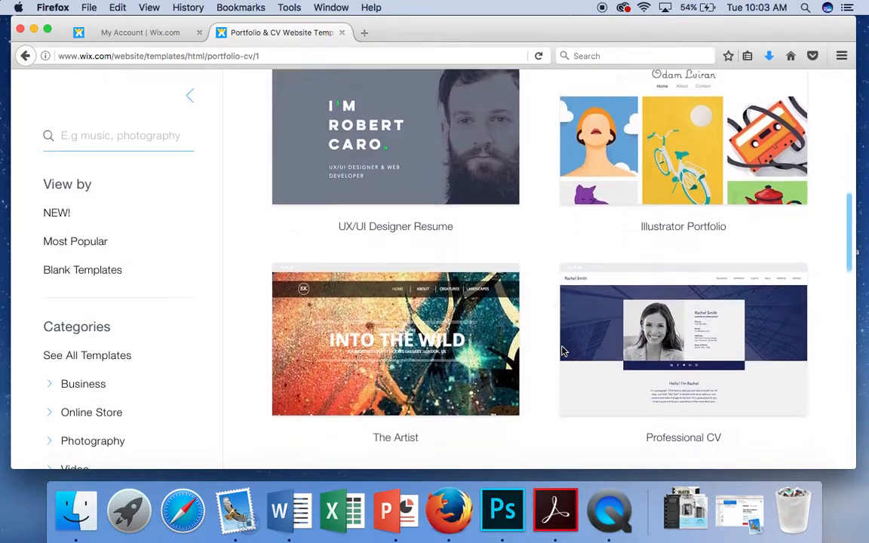
scroll(562, 351, "down", 4)
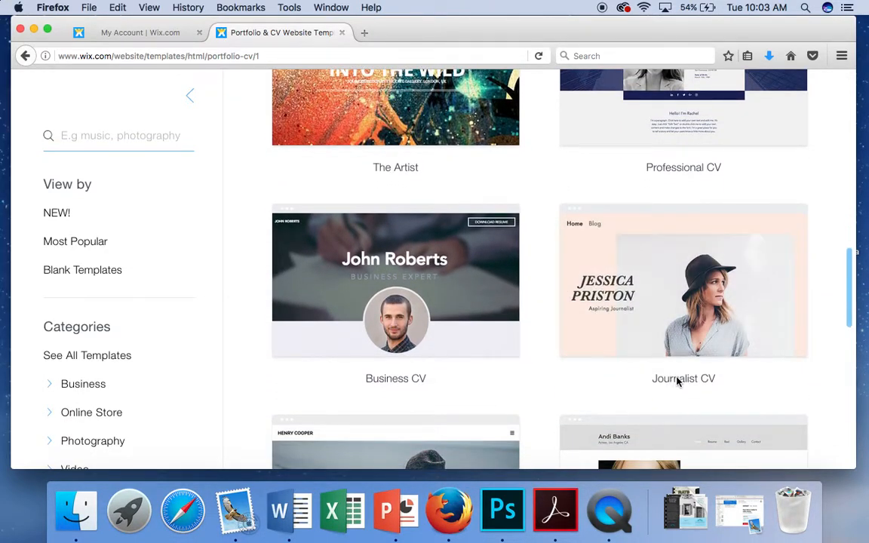
mouse_move(622, 270)
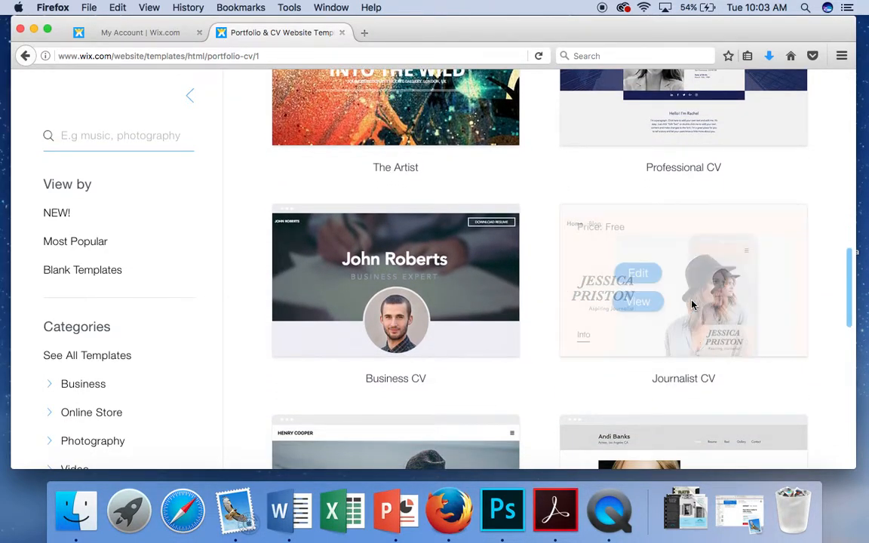
left_click(639, 305)
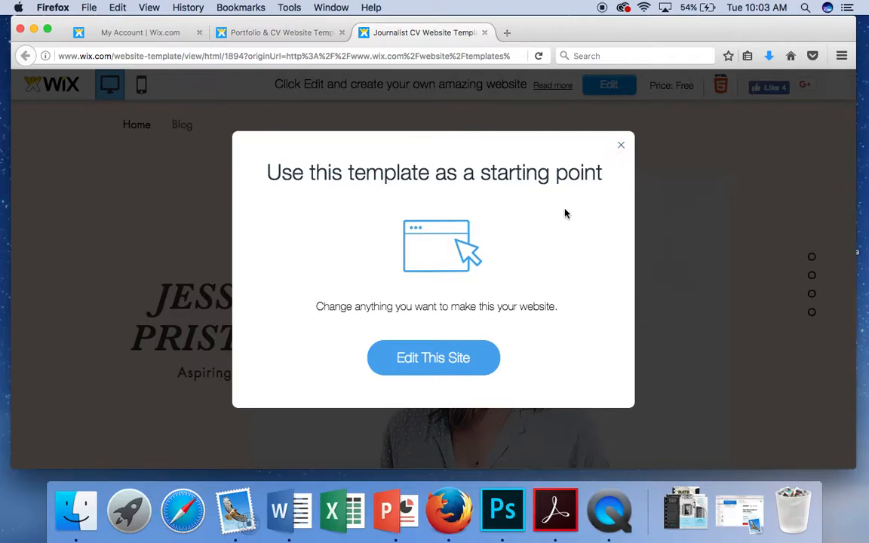
Step: Close the 'Use this template as a starting point' popup to see the Journalist CV preview
left_click(623, 148)
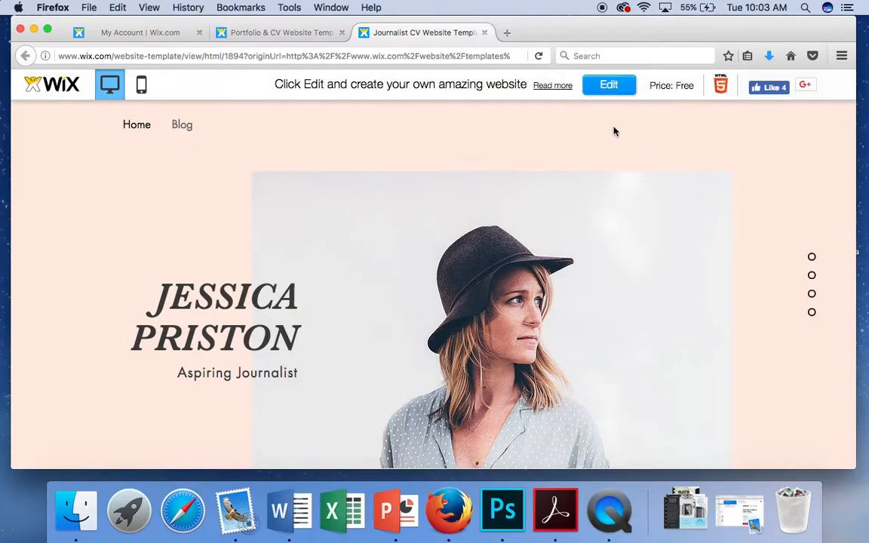
Step: Review the template's Home page, jumping between About Me, Work Experience, Education and Contact Me sections
scroll(622, 179, "down", 1)
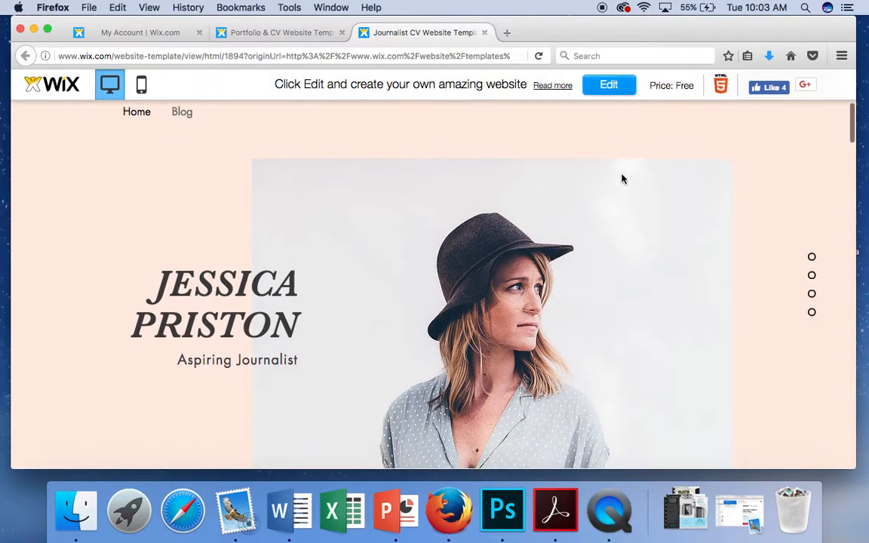
scroll(622, 179, "down", 10)
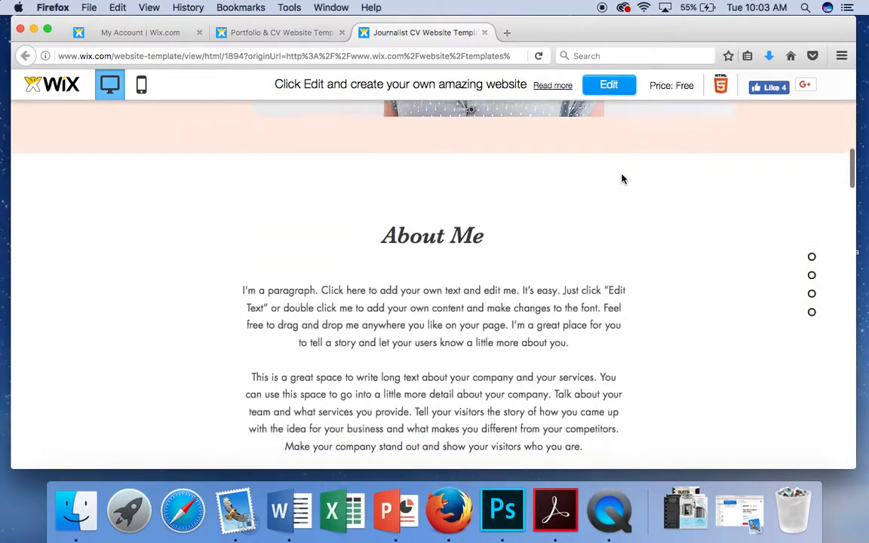
scroll(622, 179, "down", 8)
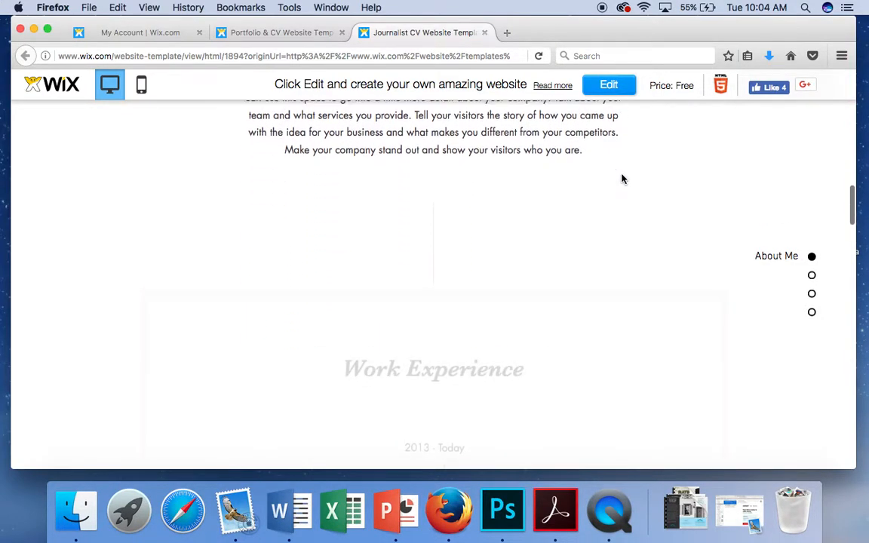
scroll(620, 179, "down", 2)
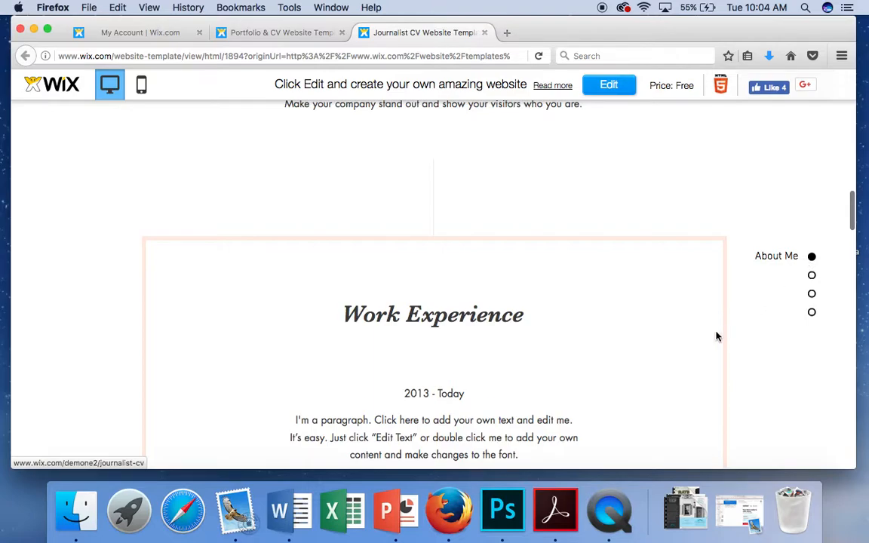
scroll(717, 337, "down", 10)
scroll(717, 337, "up", 15)
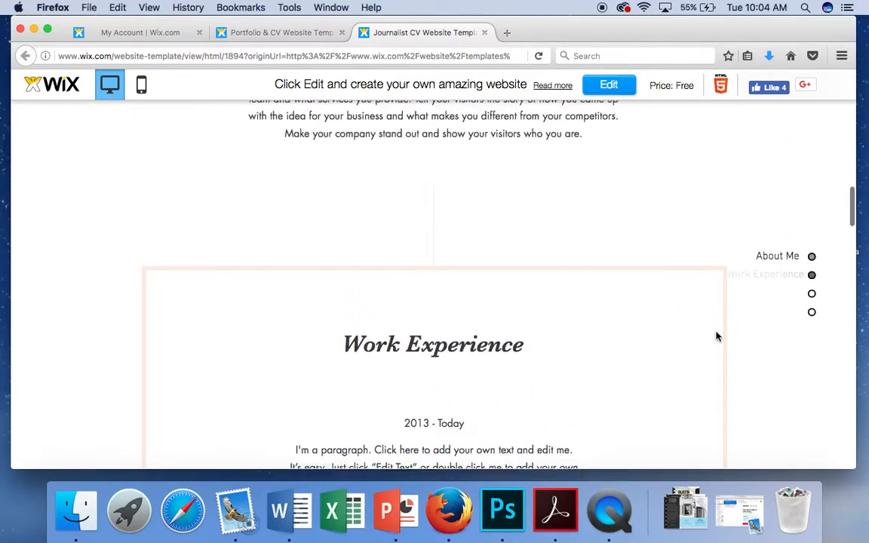
scroll(717, 336, "up", 8)
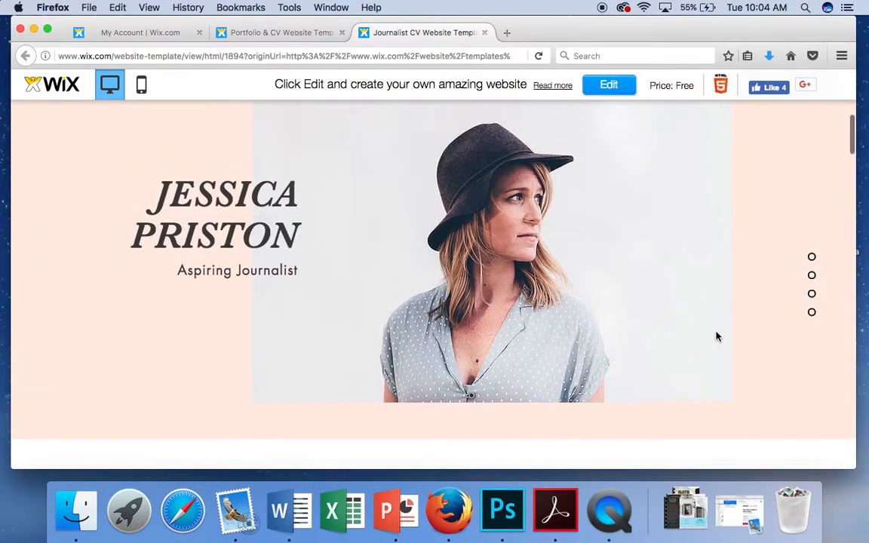
left_click(812, 294)
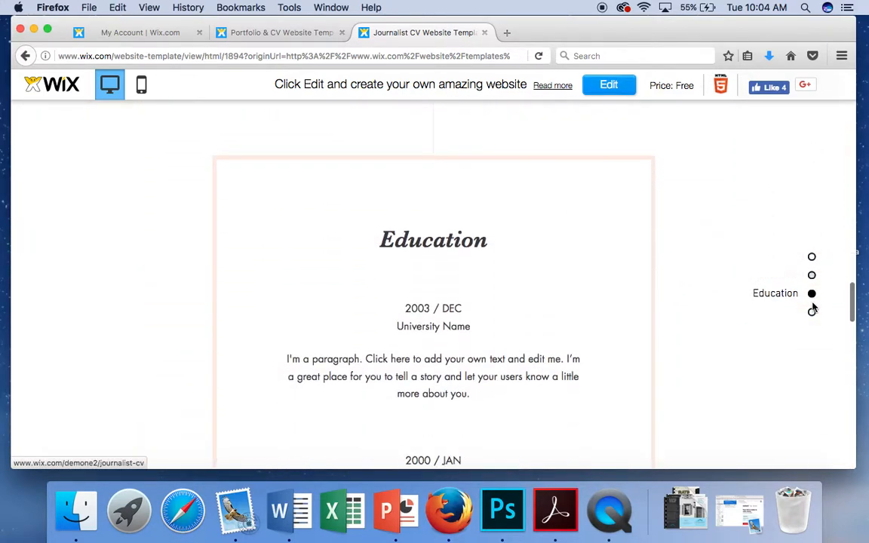
left_click(812, 313)
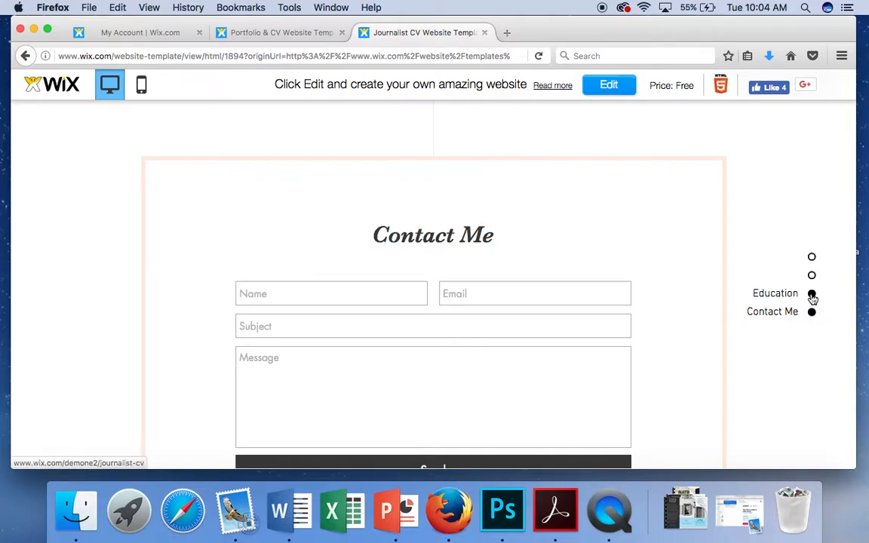
left_click(813, 296)
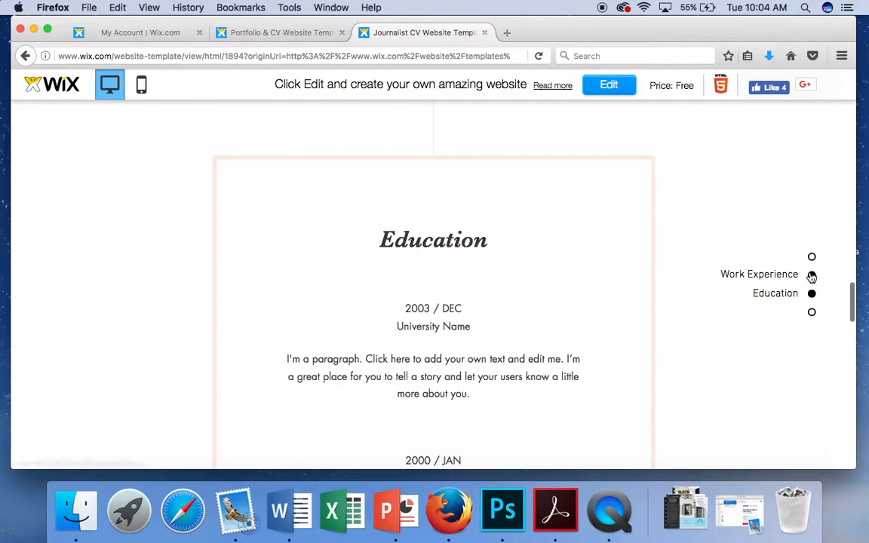
left_click(812, 276)
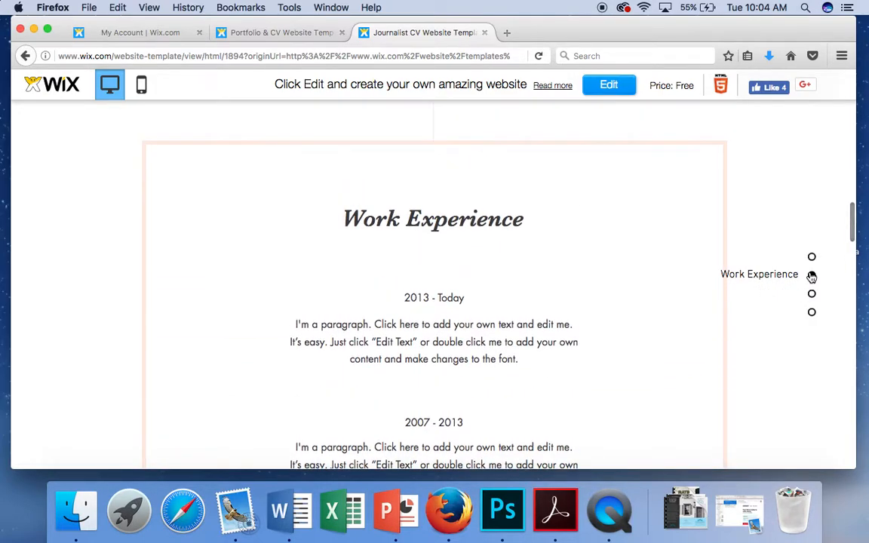
scroll(653, 188, "up", 1)
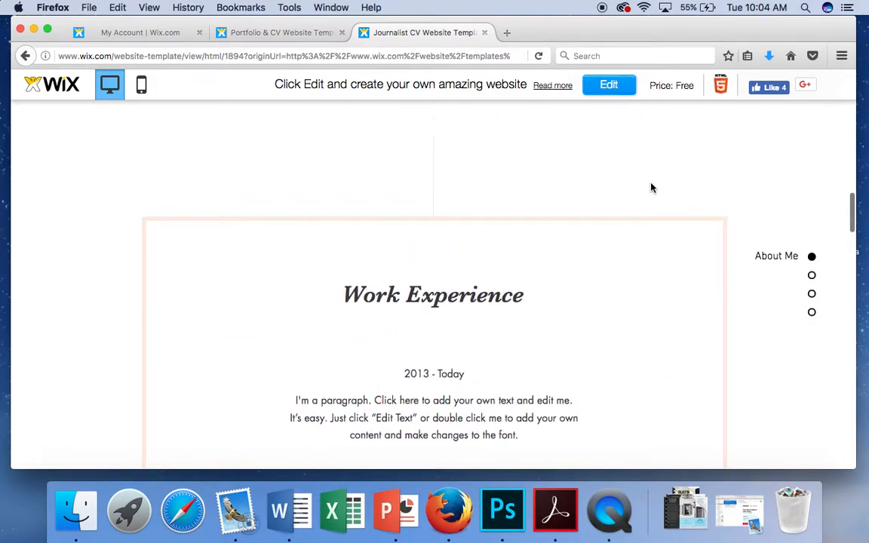
left_click(812, 257)
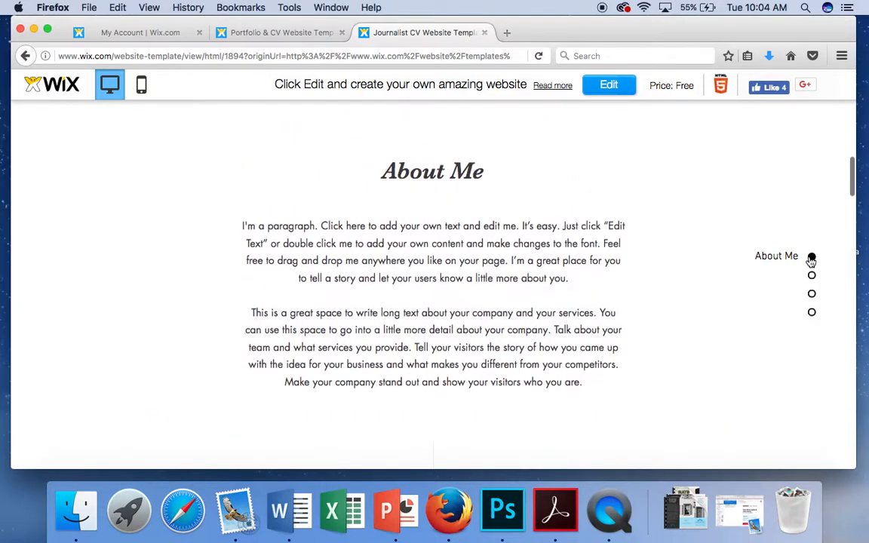
scroll(617, 228, "up", 10)
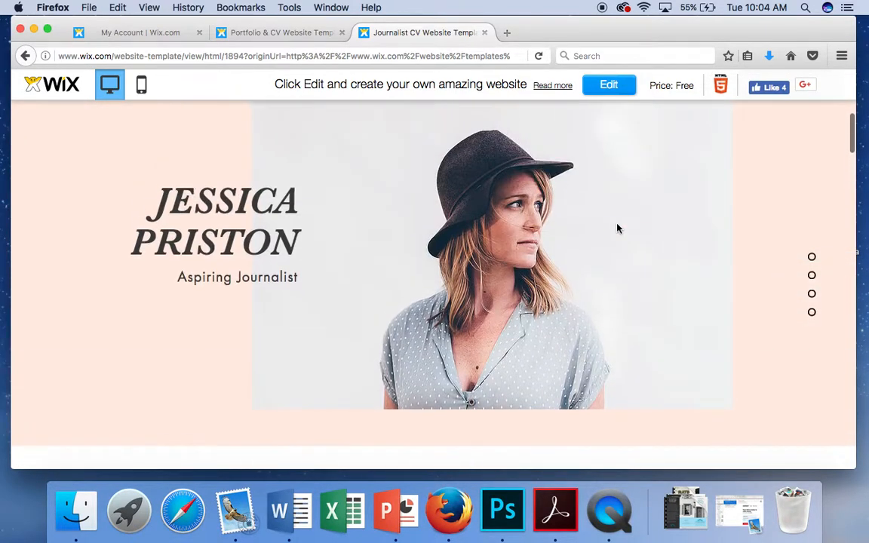
scroll(617, 227, "down", 1)
scroll(618, 228, "up", 1)
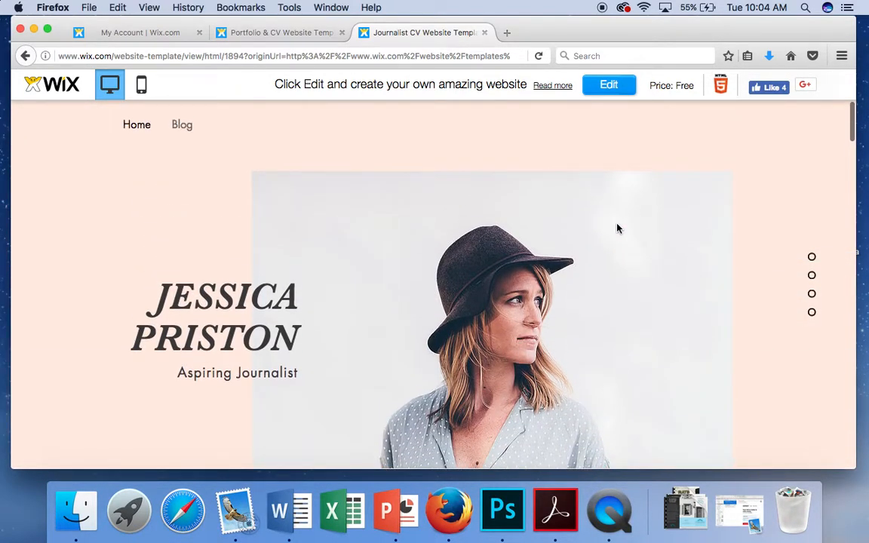
Step: Look through the template's Blog page, then open the template in the Wix Editor
left_click(183, 130)
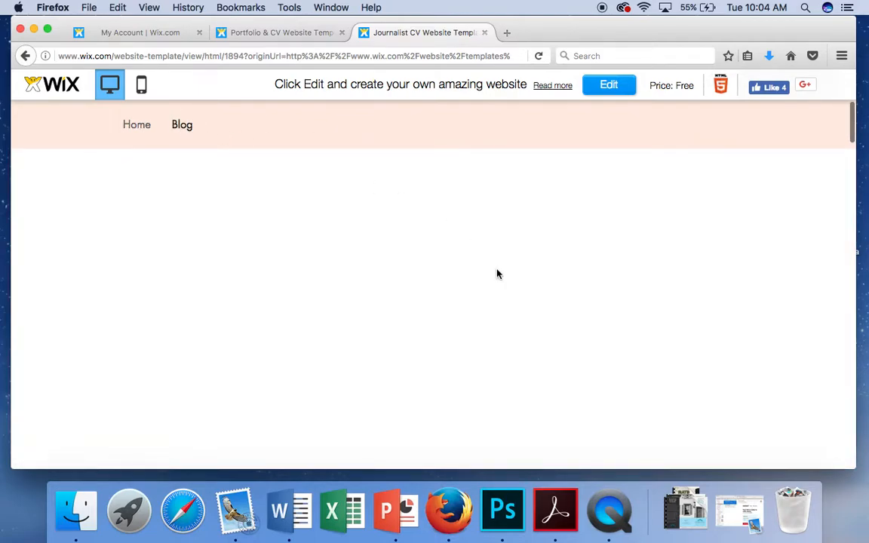
scroll(497, 271, "down", 3)
scroll(497, 270, "down", 10)
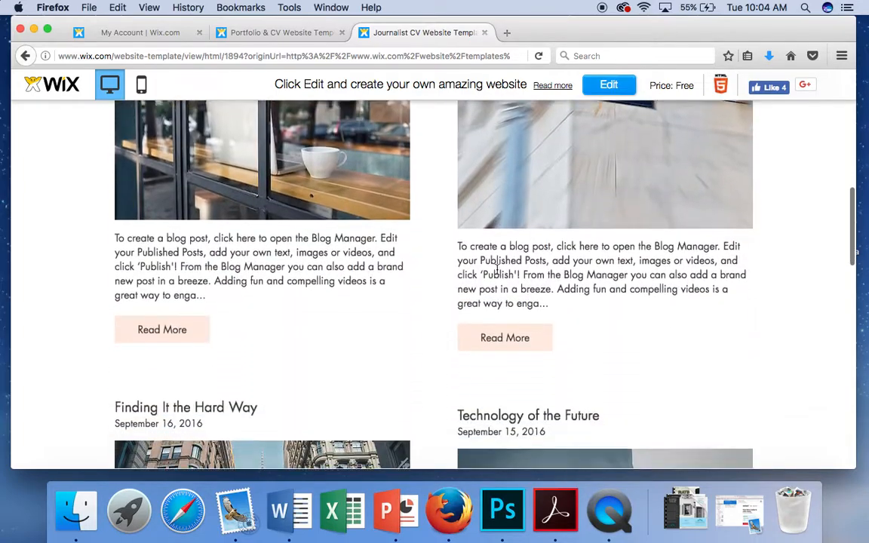
scroll(496, 277, "down", 7)
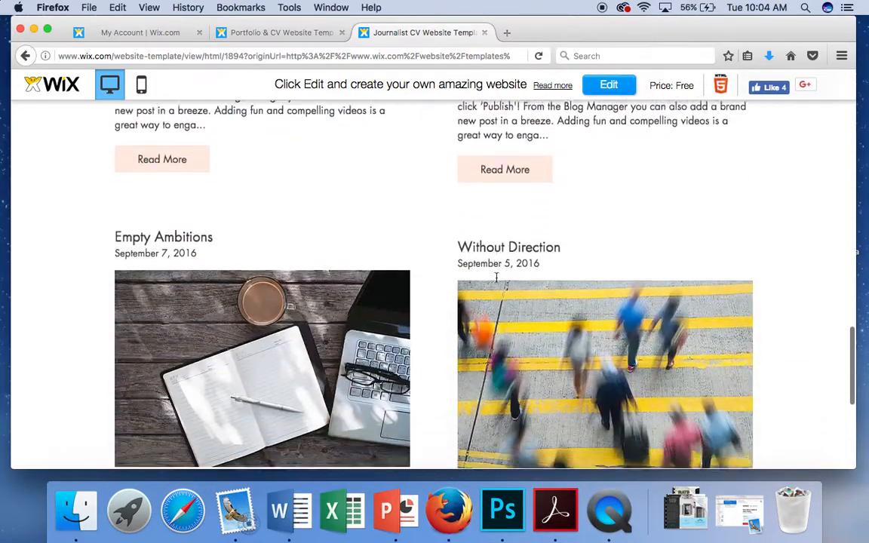
scroll(496, 279, "up", 18)
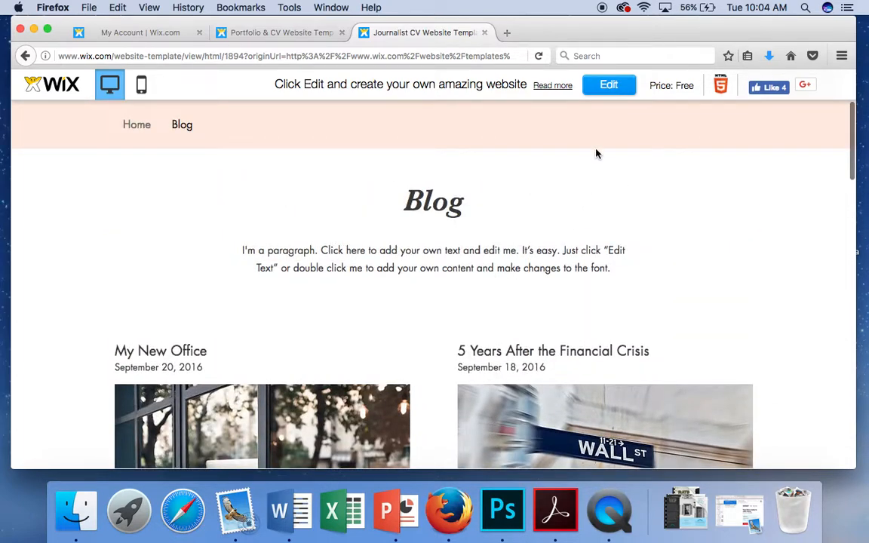
left_click(615, 89)
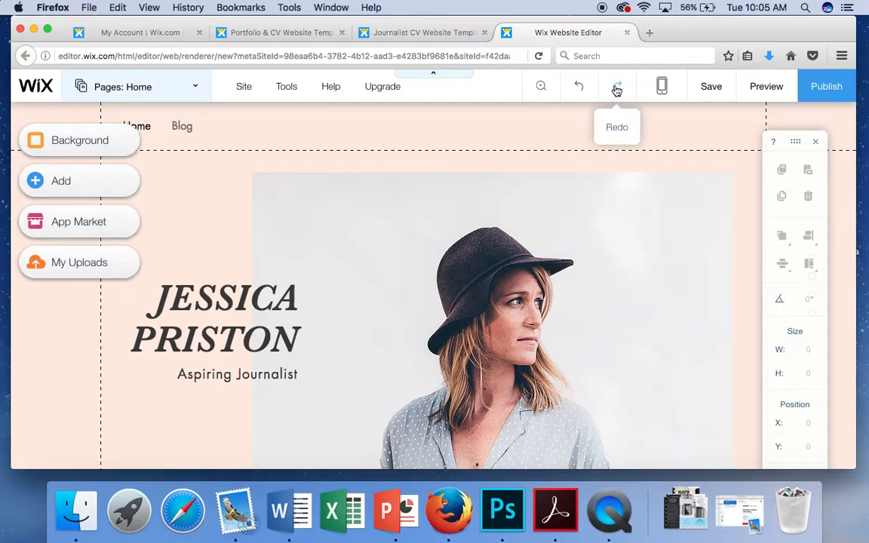
Step: Close the floating tools panel and scroll the Journalist CV Home page toward About Me
left_click(817, 144)
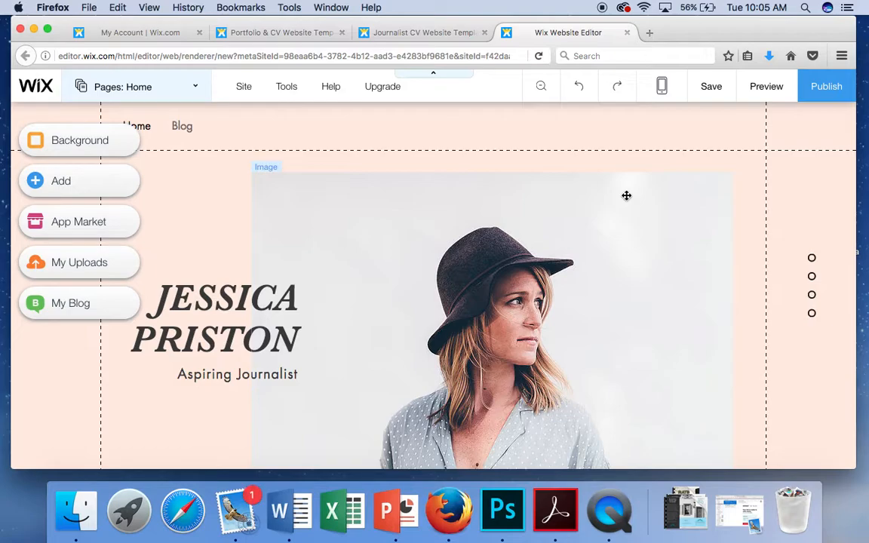
scroll(301, 253, "down", 3)
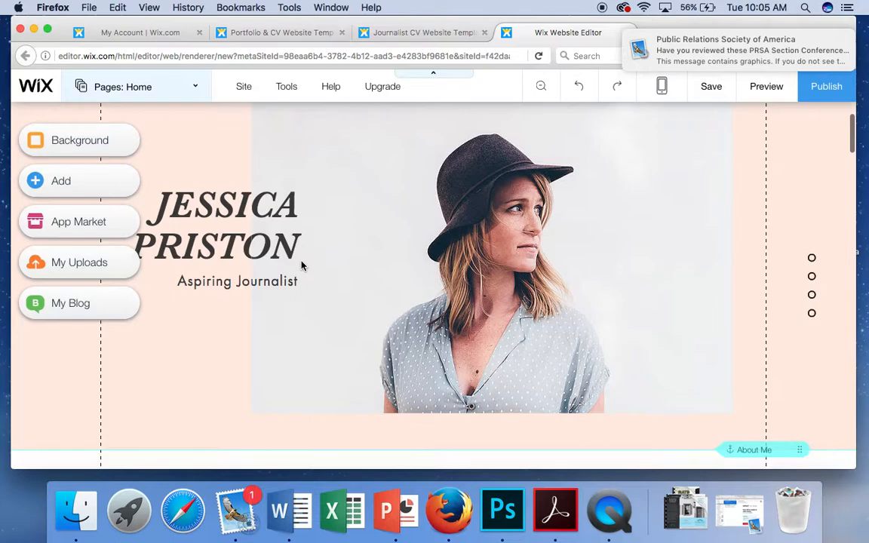
Step: Replace the Home title text with the owner's name, split over two lines
left_click(219, 237)
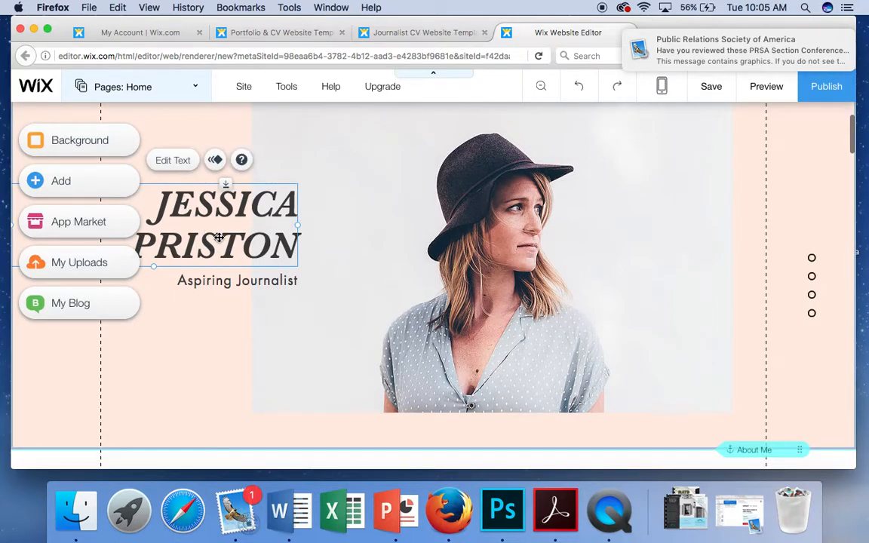
left_click(182, 166)
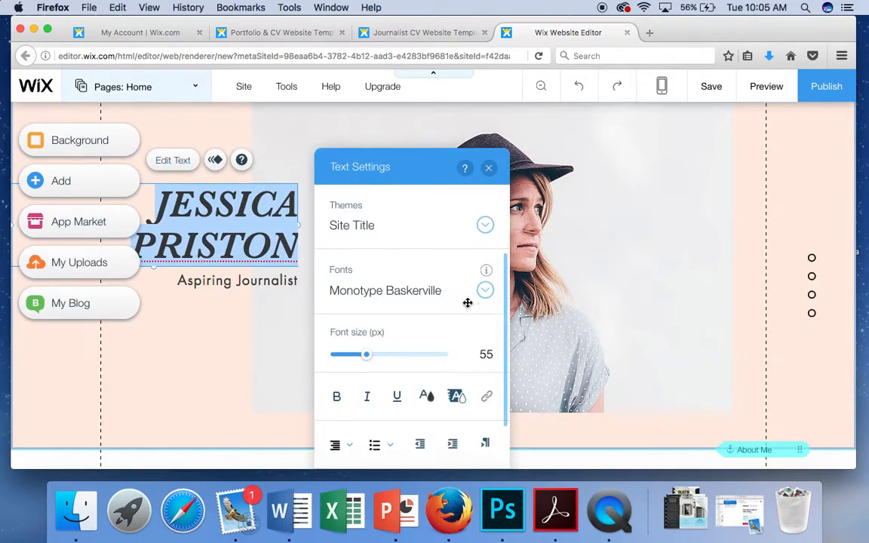
scroll(464, 303, "down", 3)
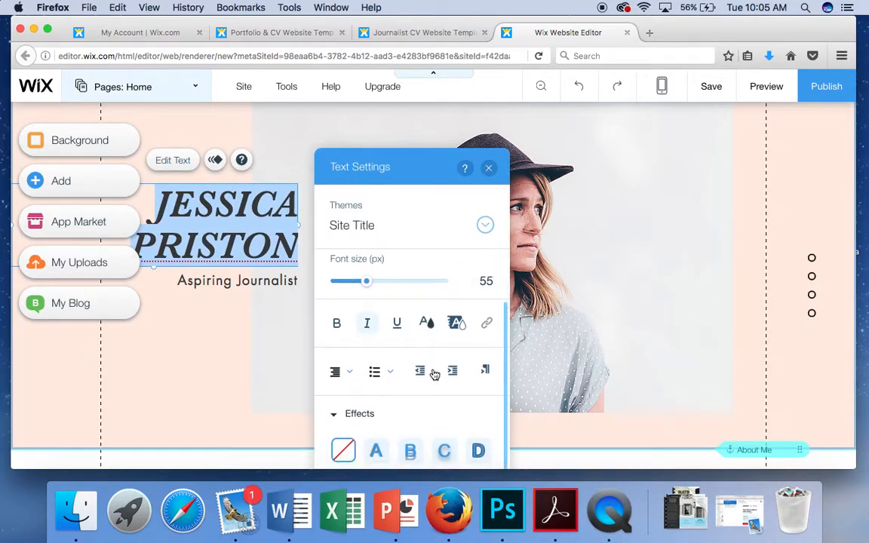
scroll(433, 369, "down", 3)
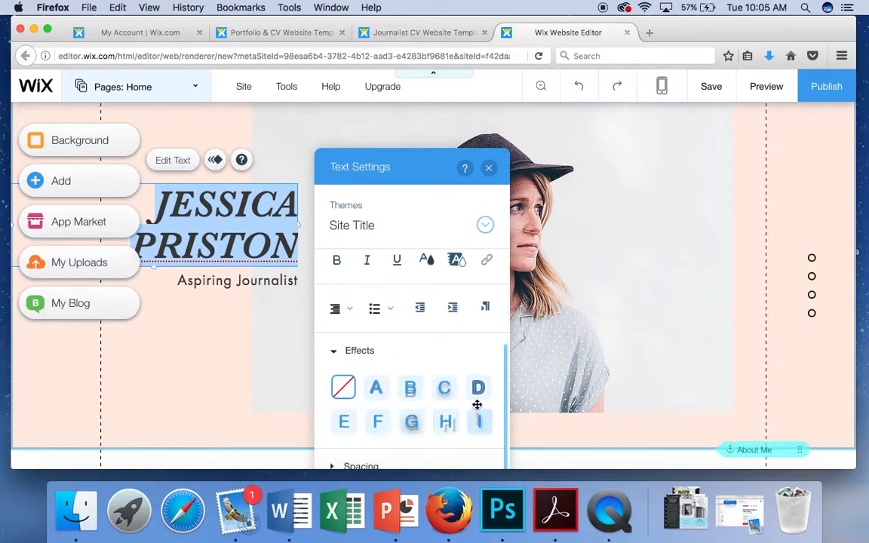
left_click_drag(417, 172, 421, 74)
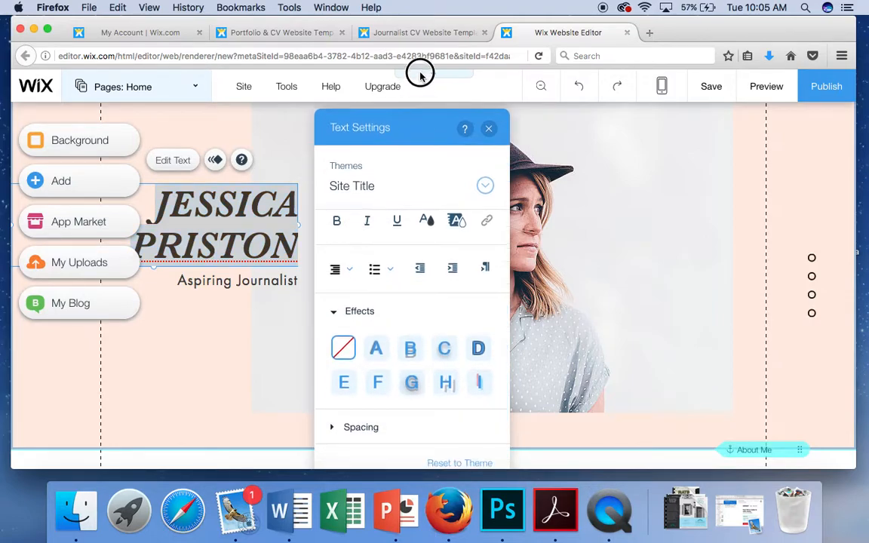
left_click(336, 428)
scroll(388, 375, "down", 2)
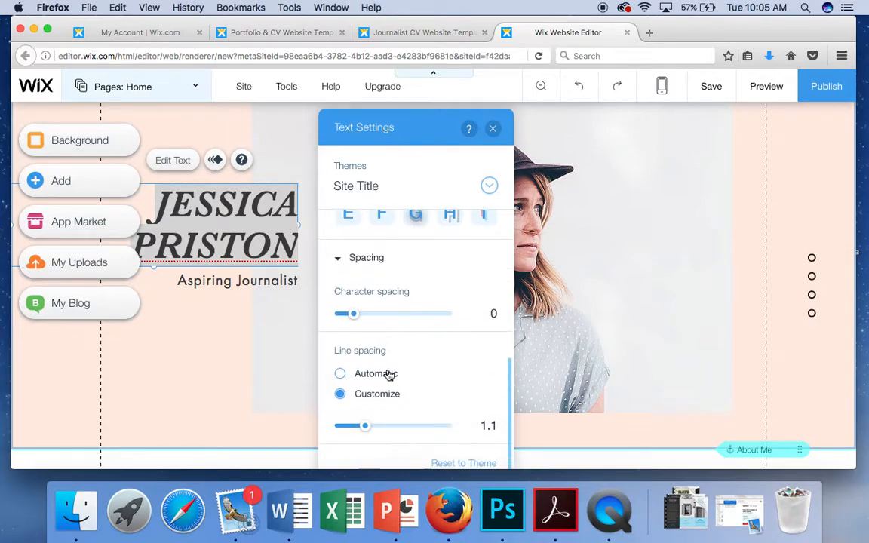
scroll(389, 375, "up", 5)
left_click(492, 128)
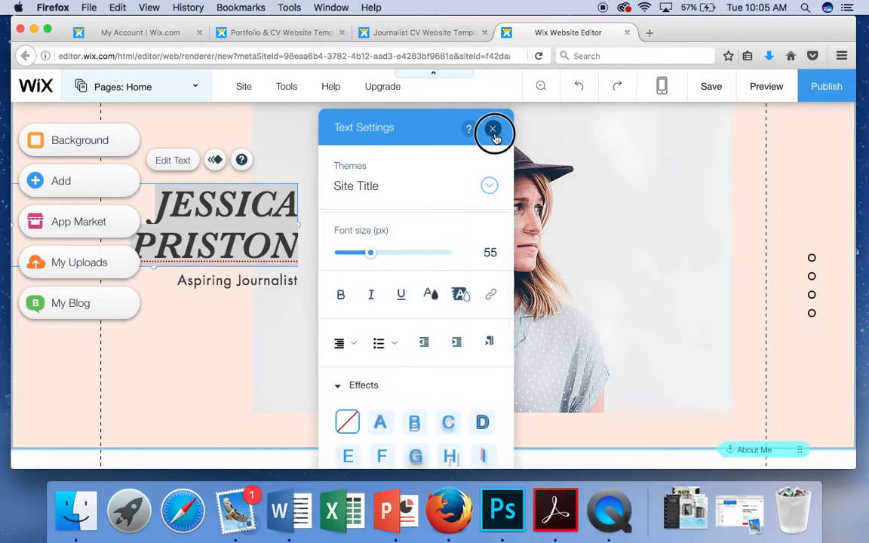
double_click(236, 241)
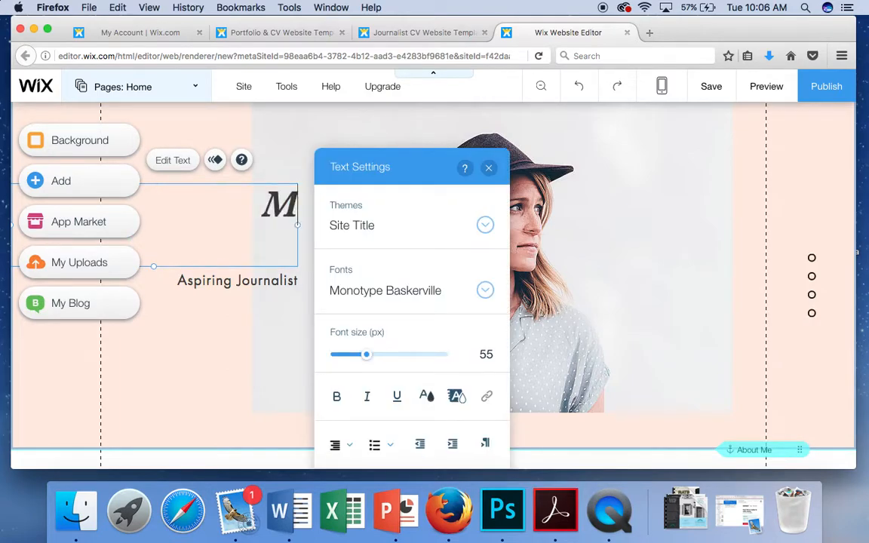
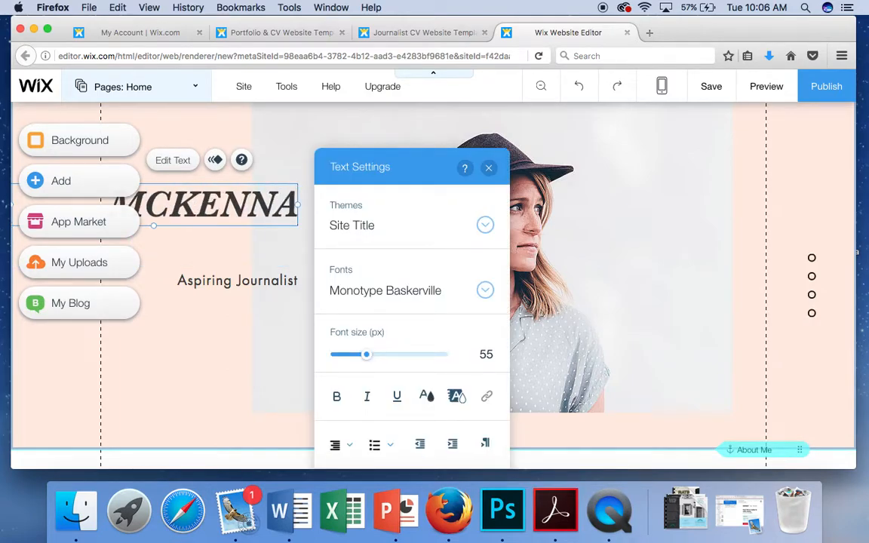
key("Return")
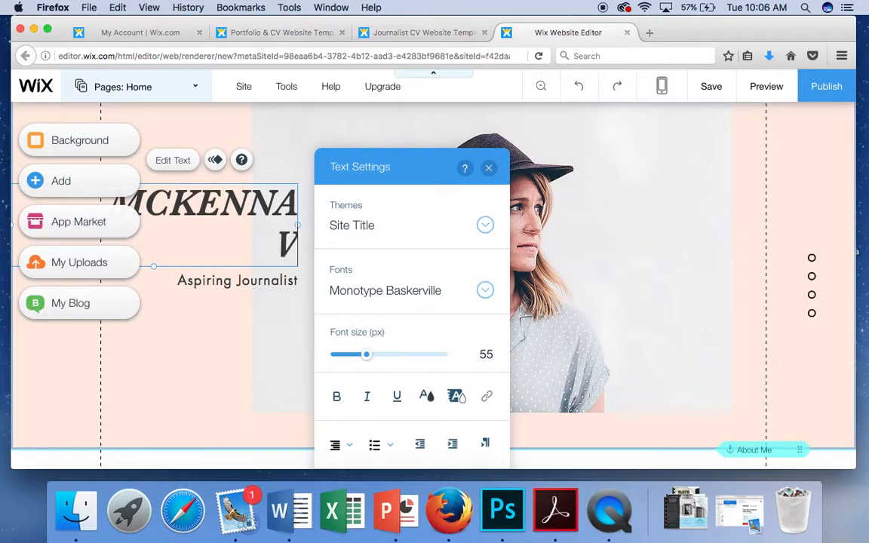
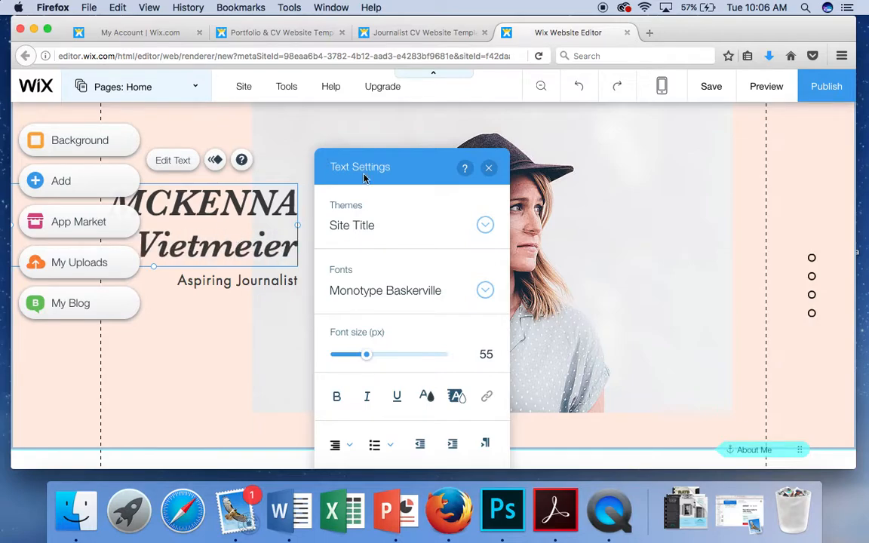
left_click(489, 169)
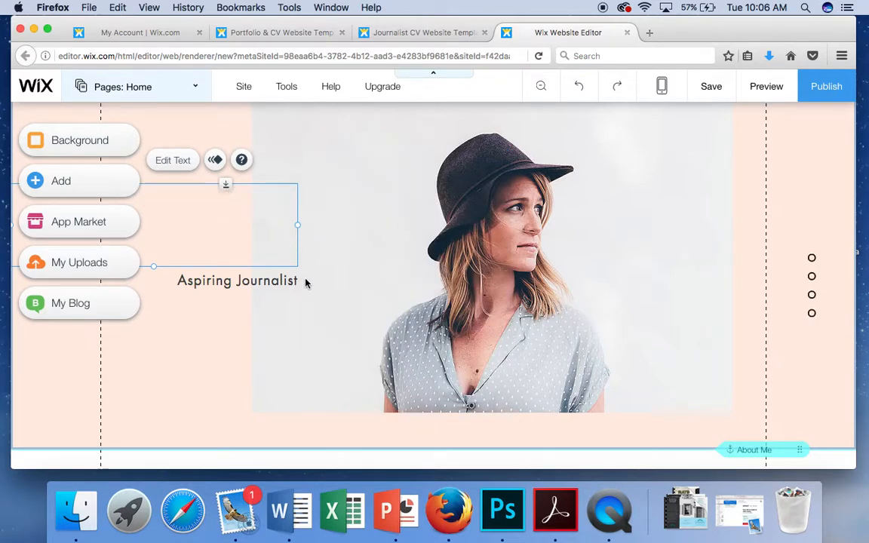
Step: Change the tagline to 'Assistant Professor of Instruction' and nudge it slightly right into place
left_click(242, 283)
double_click(242, 281)
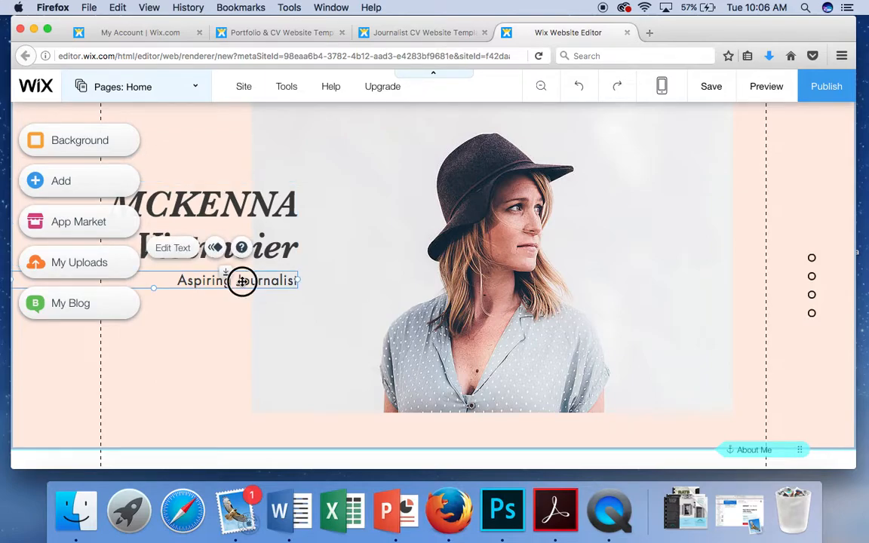
type("Assistant PR")
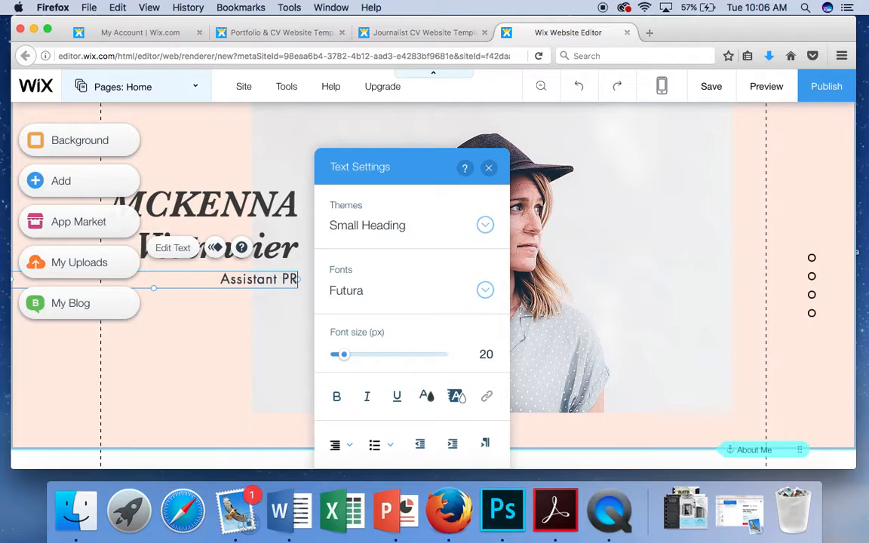
type("ofess")
key("BackSpace")
key("BackSpace")
key("BackSpace")
key("BackSpace")
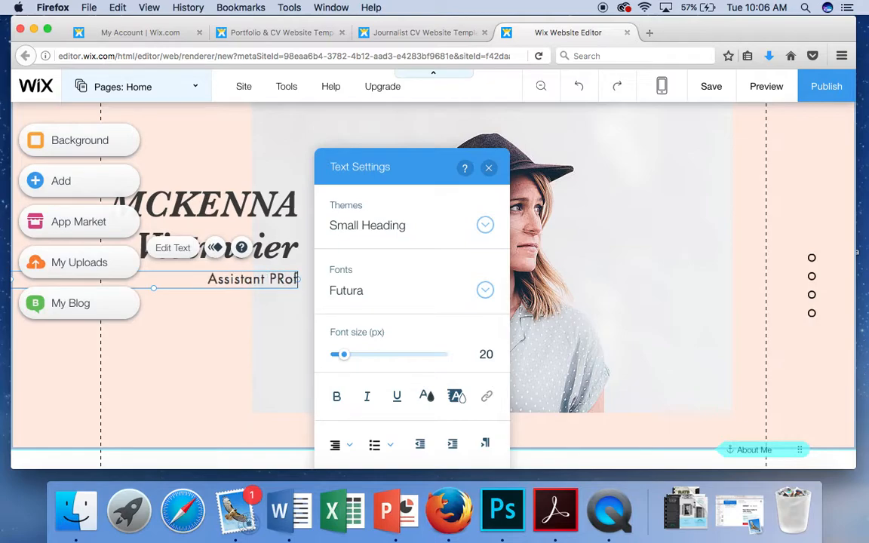
key("BackSpace")
key("BackSpace")
type("rofe")
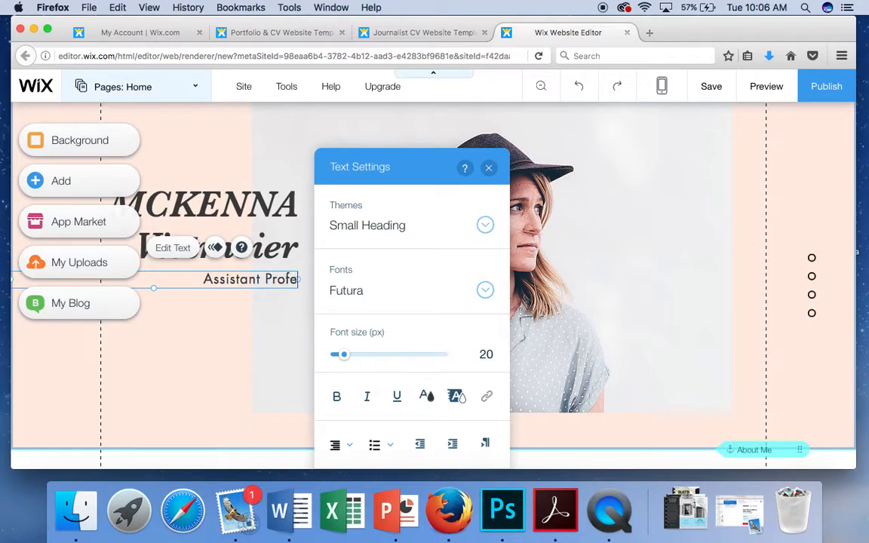
type("ssor of")
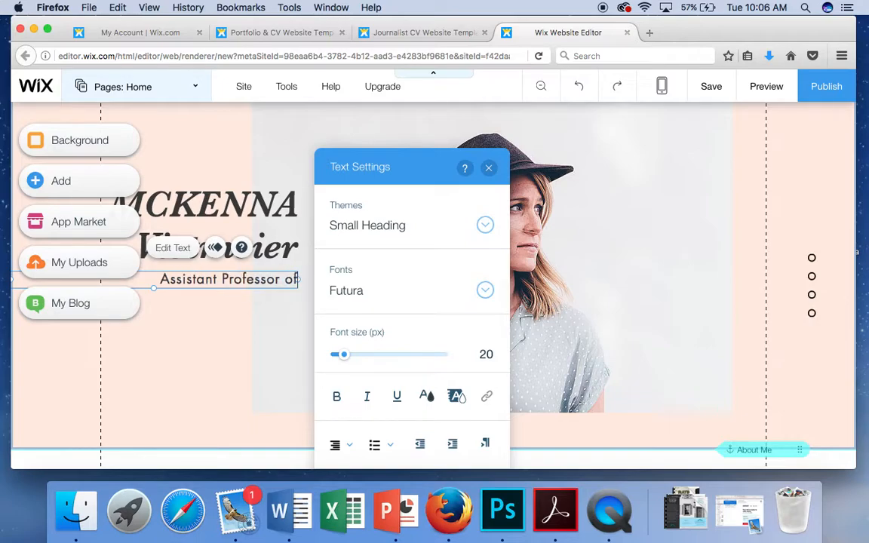
type(" Instruction")
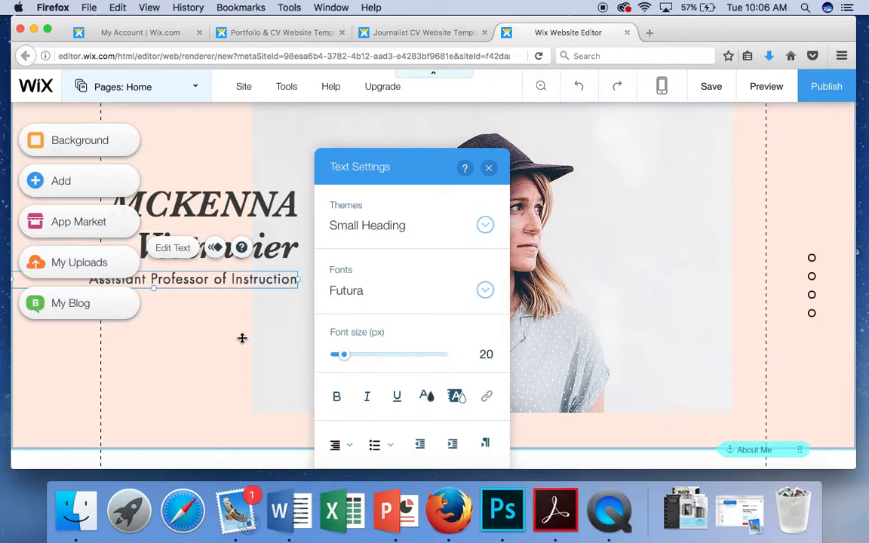
left_click(221, 317)
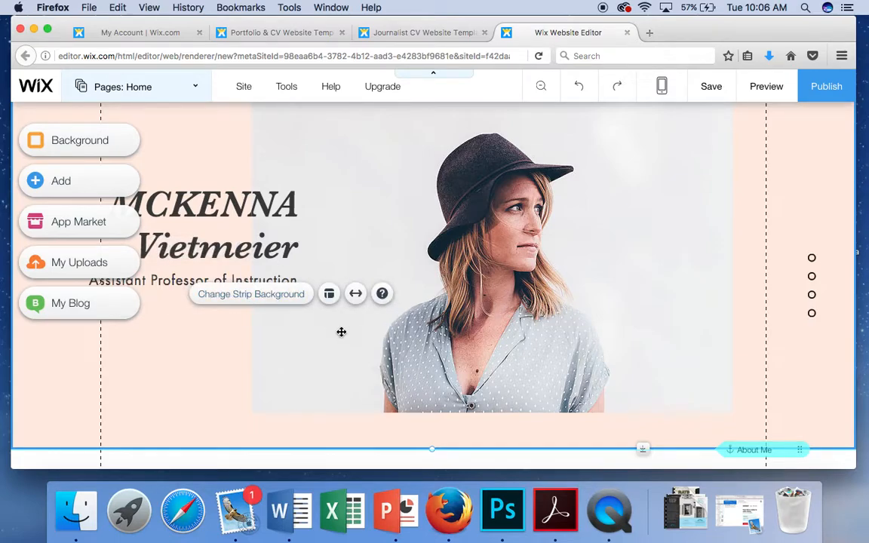
scroll(341, 332, "down", 2)
scroll(341, 332, "up", 2)
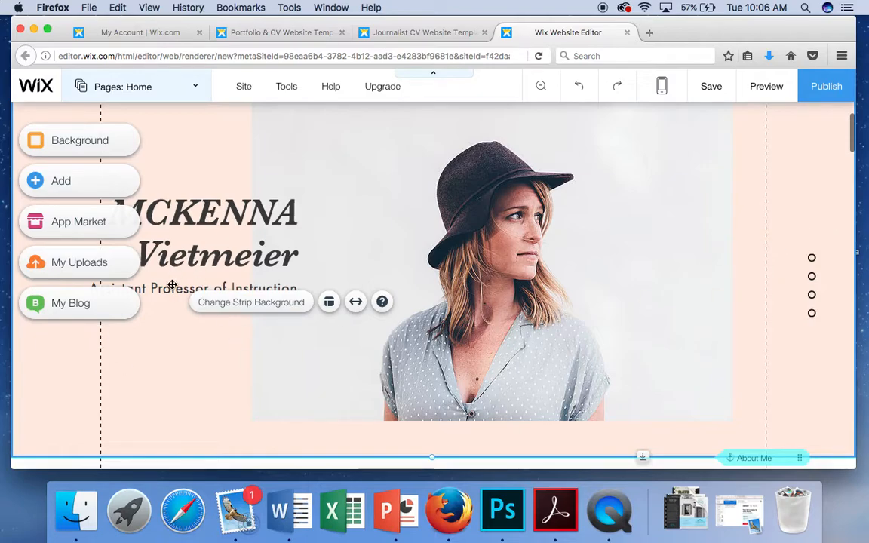
left_click_drag(170, 289, 194, 291)
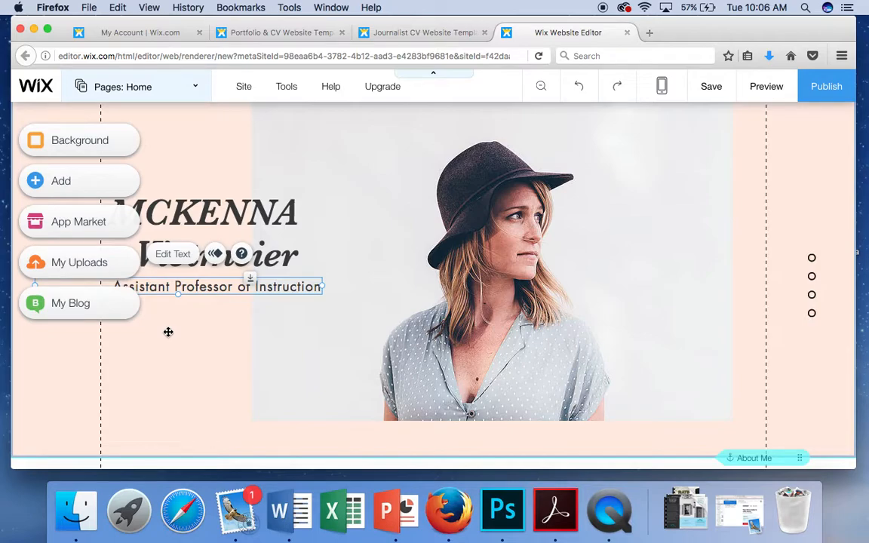
left_click(163, 338)
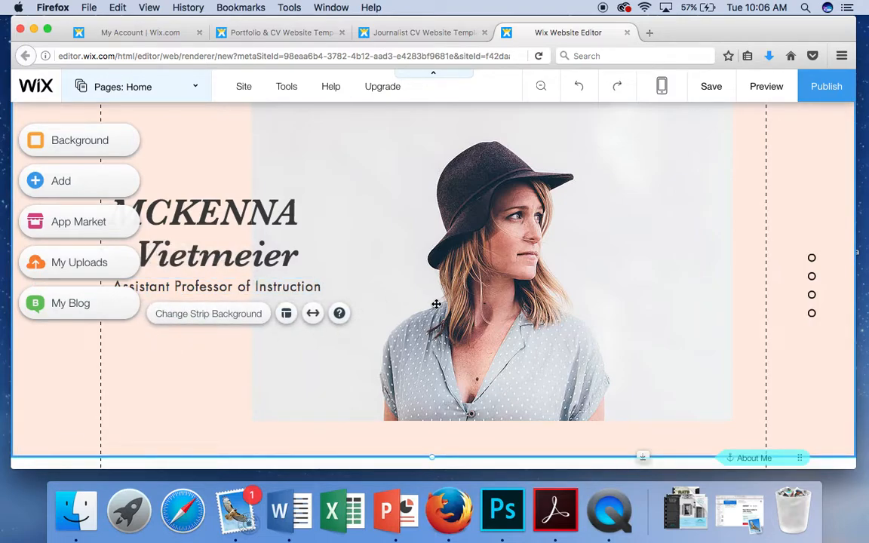
left_click(468, 261)
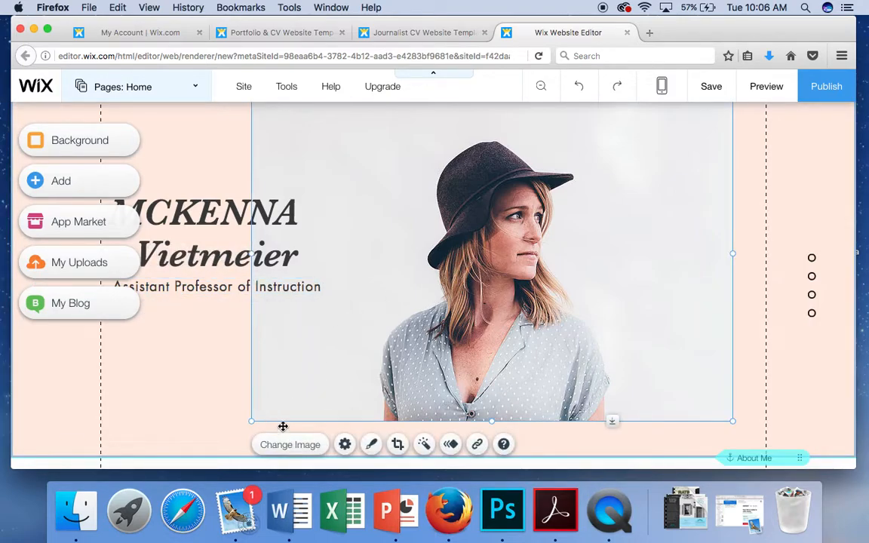
Step: Replace the Home page template photo with the owner's uploaded portrait
left_click(295, 455)
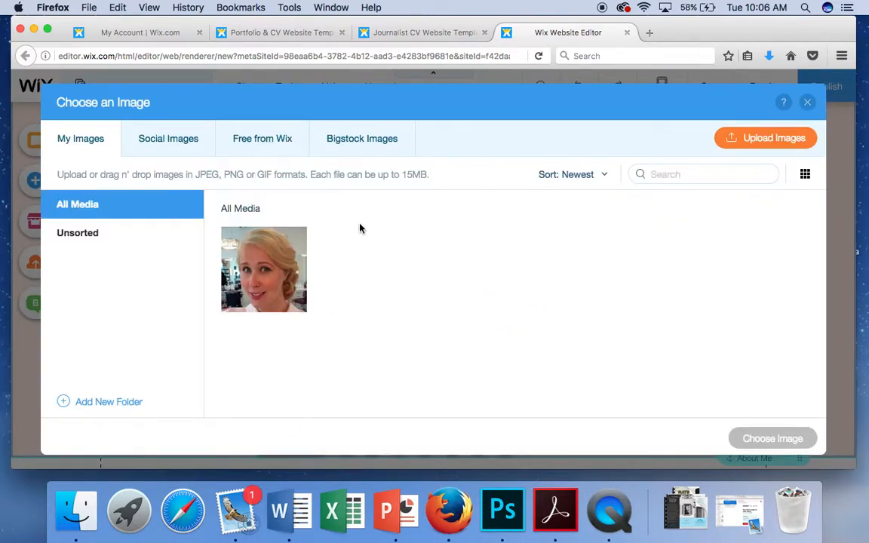
left_click(266, 261)
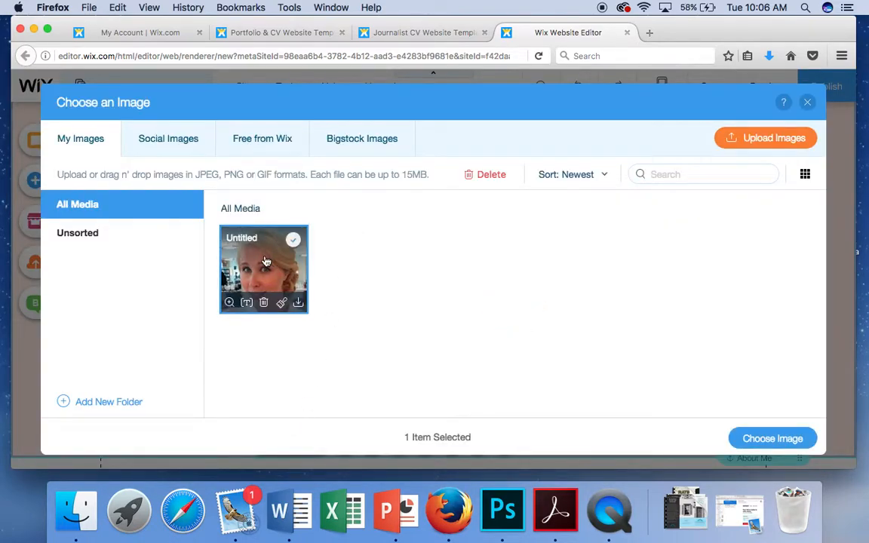
left_click(769, 444)
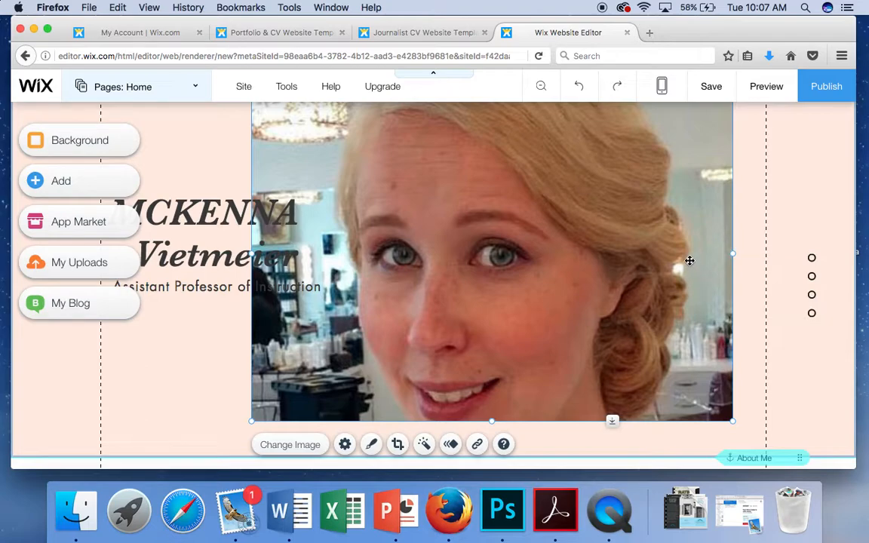
Step: Check the Social Images and My Images tabs in the image chooser, then close it unchanged
left_click(294, 446)
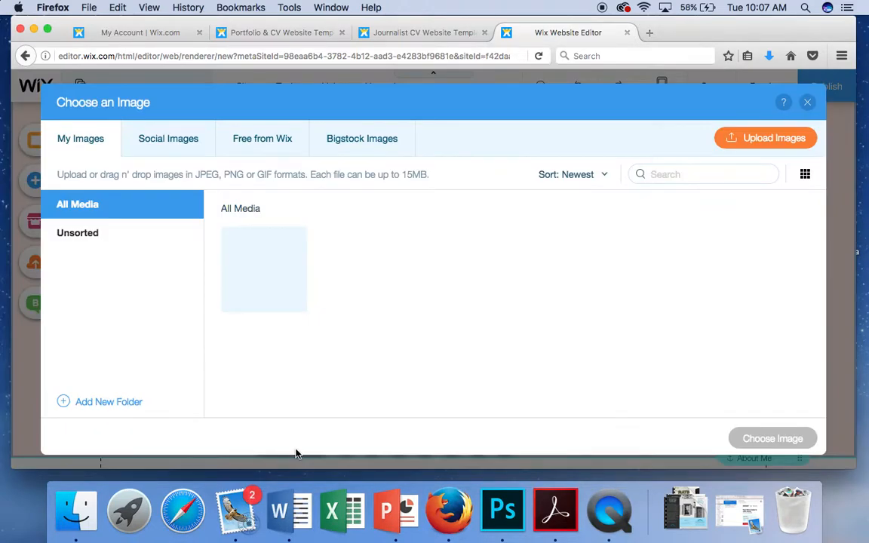
left_click(169, 141)
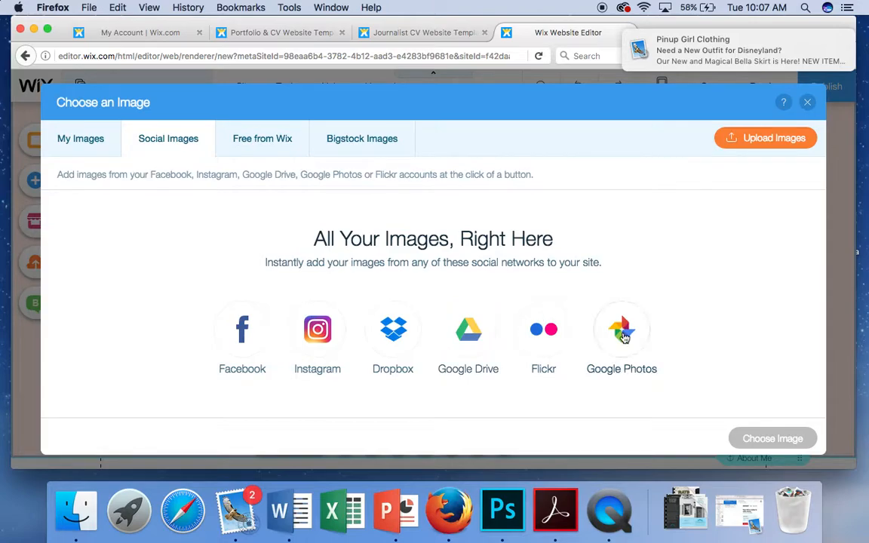
left_click(832, 39)
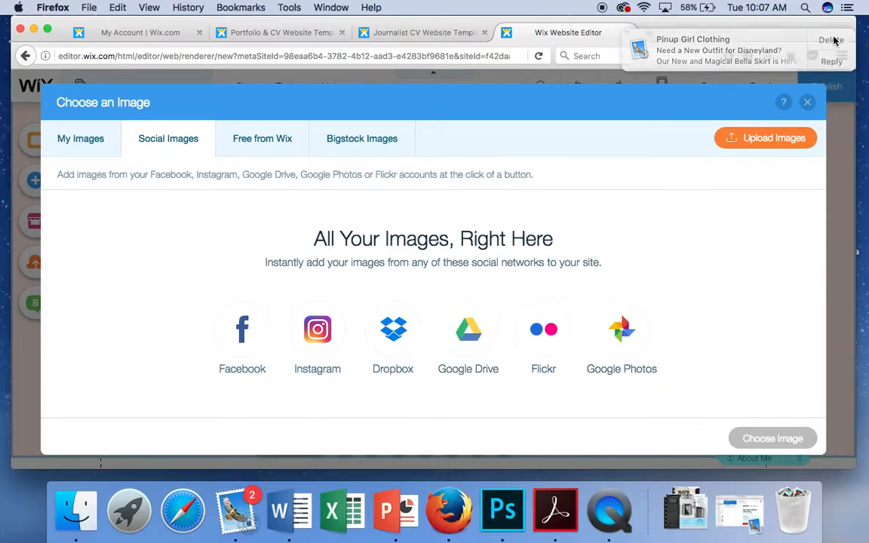
left_click(82, 150)
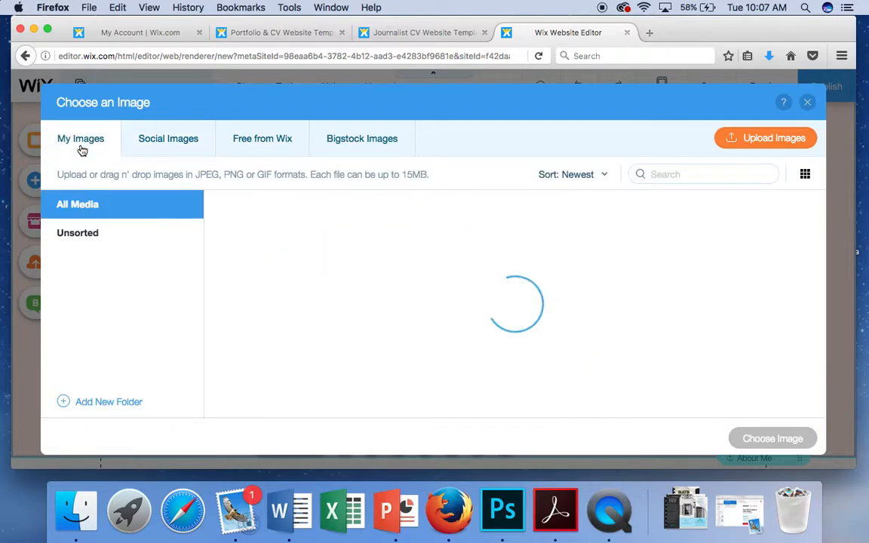
left_click(808, 103)
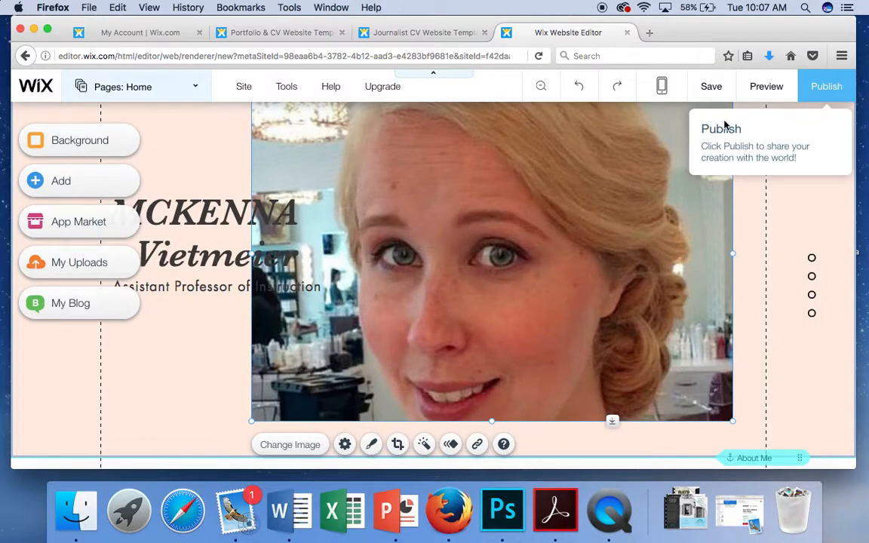
scroll(136, 337, "down", 10)
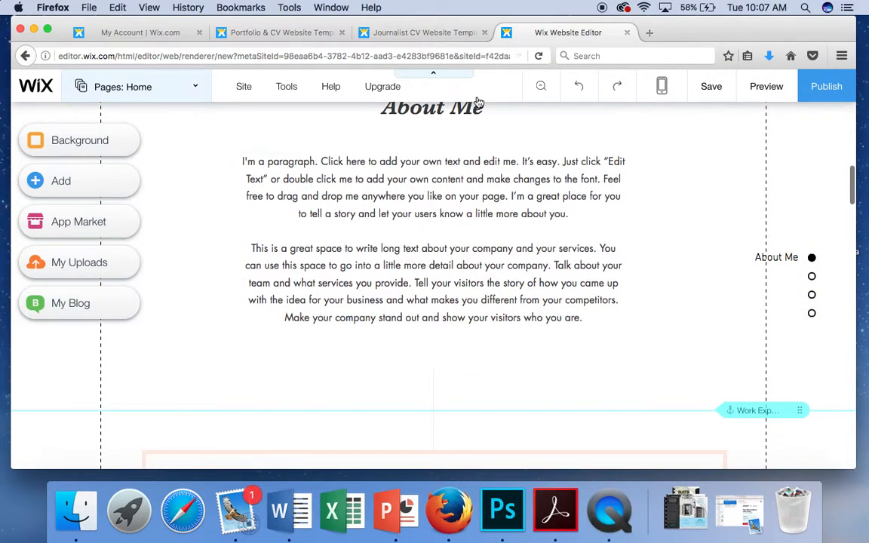
Step: Stretch the About Me heading box taller, then scroll down to the Work Experience section
left_click(447, 115)
left_click_drag(452, 119, 479, 119)
scroll(469, 151, "up", 2)
mouse_move(438, 175)
left_mouse_down()
mouse_move(524, 165)
mouse_move(590, 175)
mouse_move(642, 169)
mouse_move(485, 162)
mouse_move(430, 148)
mouse_move(411, 181)
mouse_move(435, 168)
left_mouse_up()
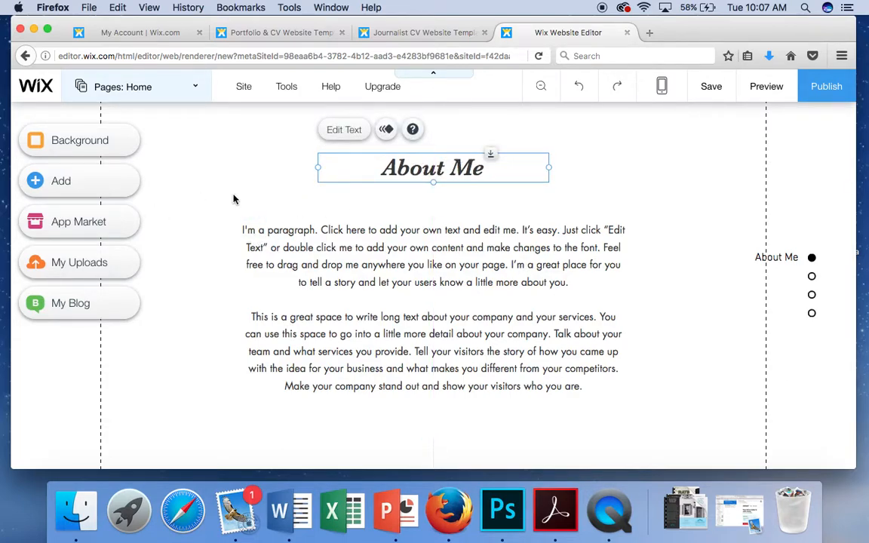
scroll(323, 202, "down", 5)
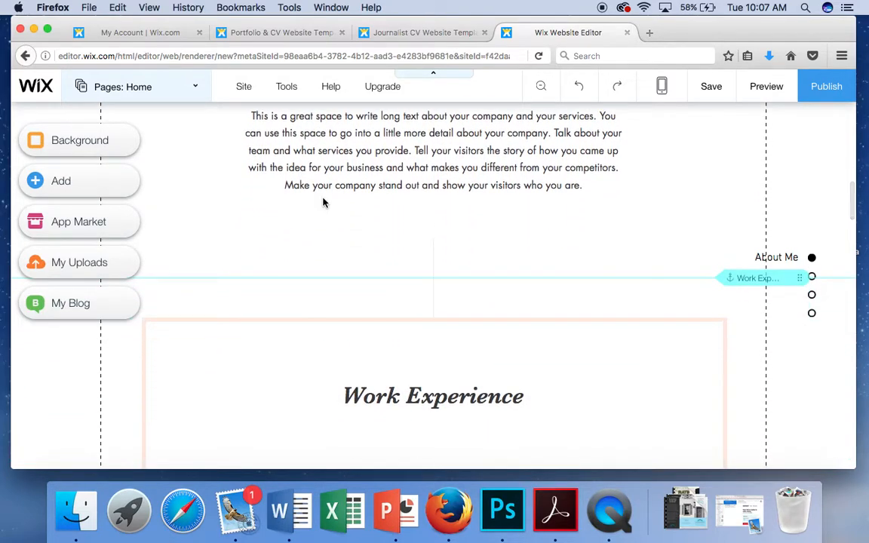
scroll(323, 202, "down", 3)
scroll(323, 202, "up", 2)
scroll(323, 202, "up", 3)
scroll(323, 202, "down", 6)
scroll(323, 203, "down", 2)
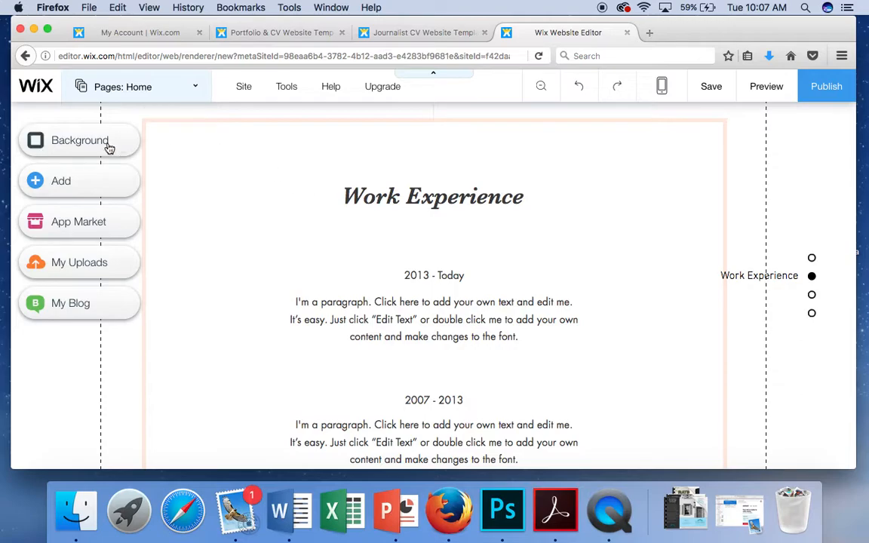
Step: Browse the Add panel's Image, Gallery, Slideshow, Box, Button, Strip and Shape elements, ending on Video
left_click(61, 186)
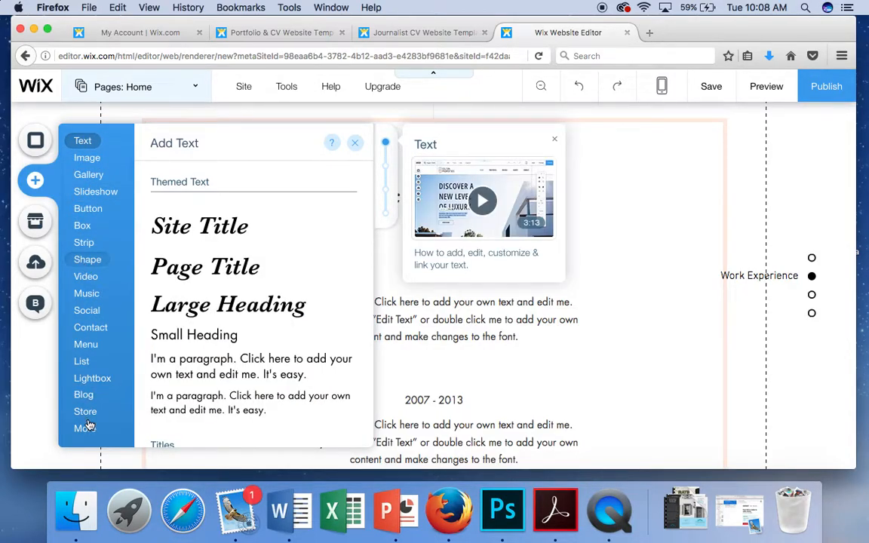
left_click(88, 259)
left_click(88, 160)
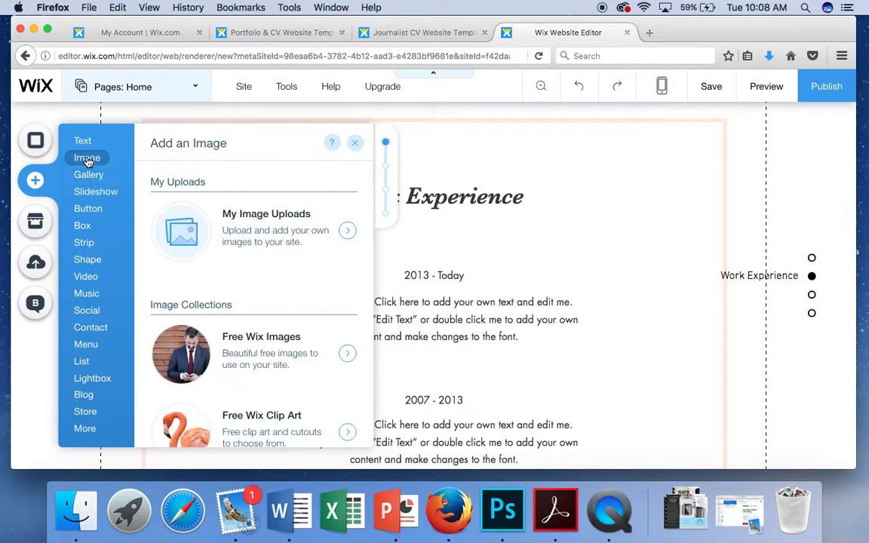
left_click(88, 176)
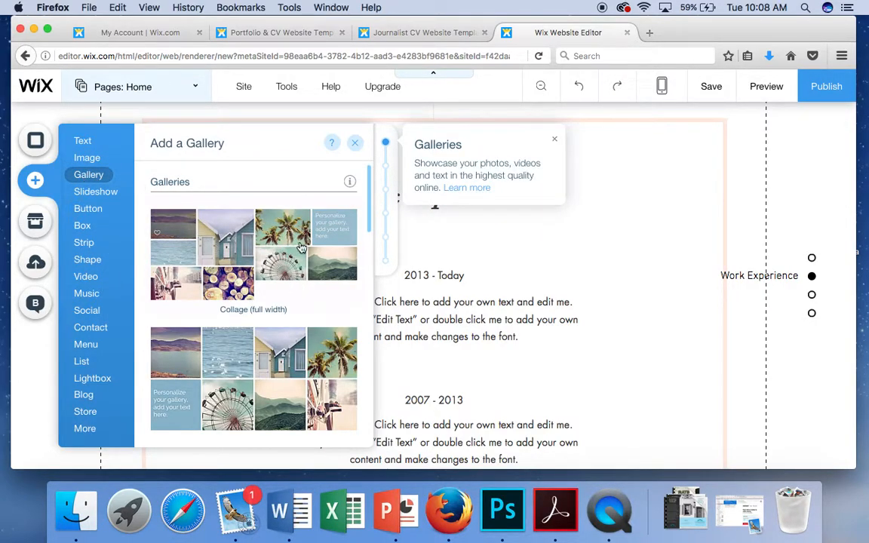
scroll(225, 332, "down", 2)
scroll(225, 333, "down", 4)
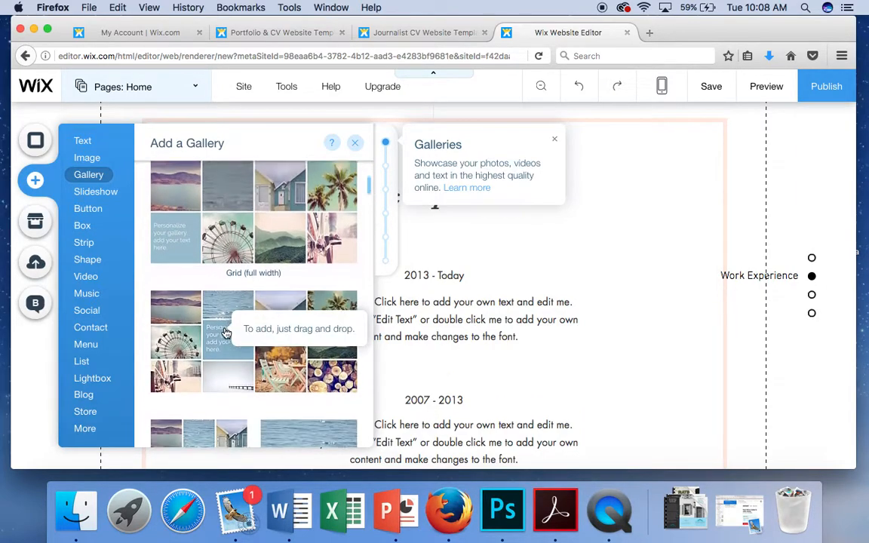
left_click(106, 196)
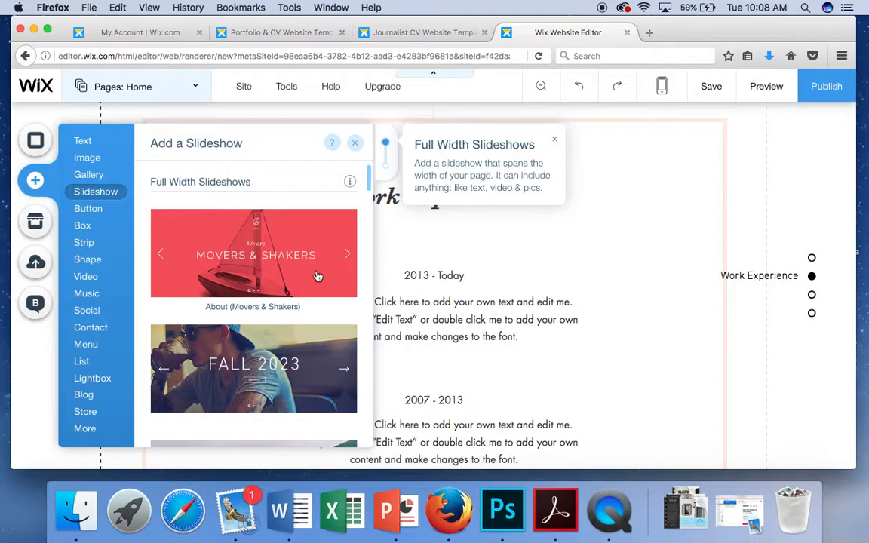
left_click(80, 221)
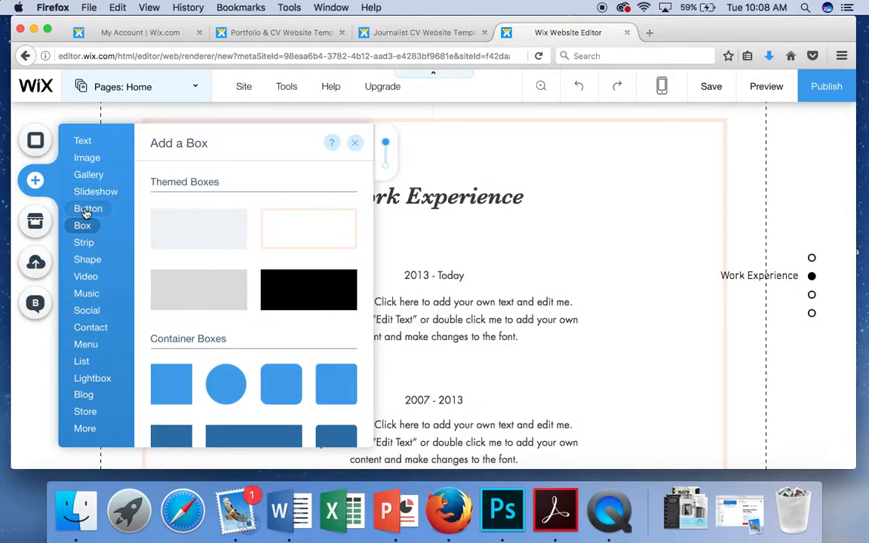
left_click(86, 212)
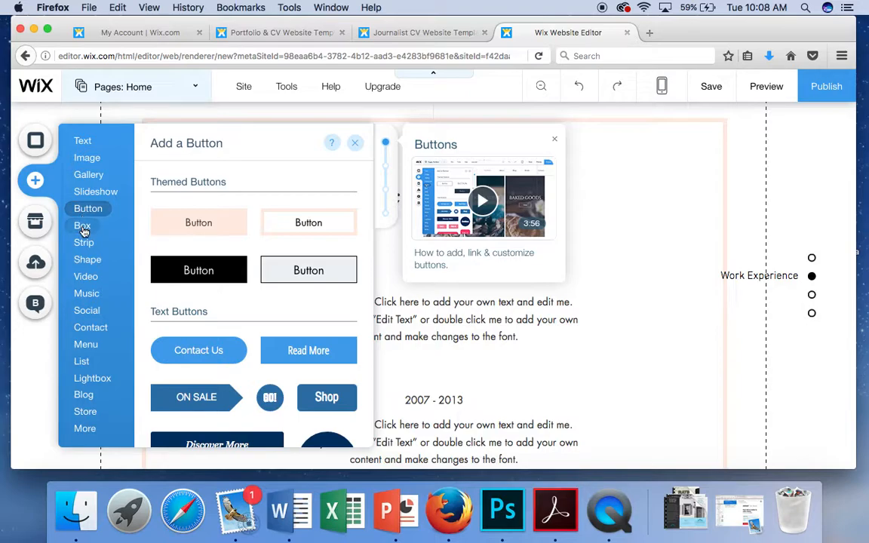
left_click(83, 228)
left_click(85, 247)
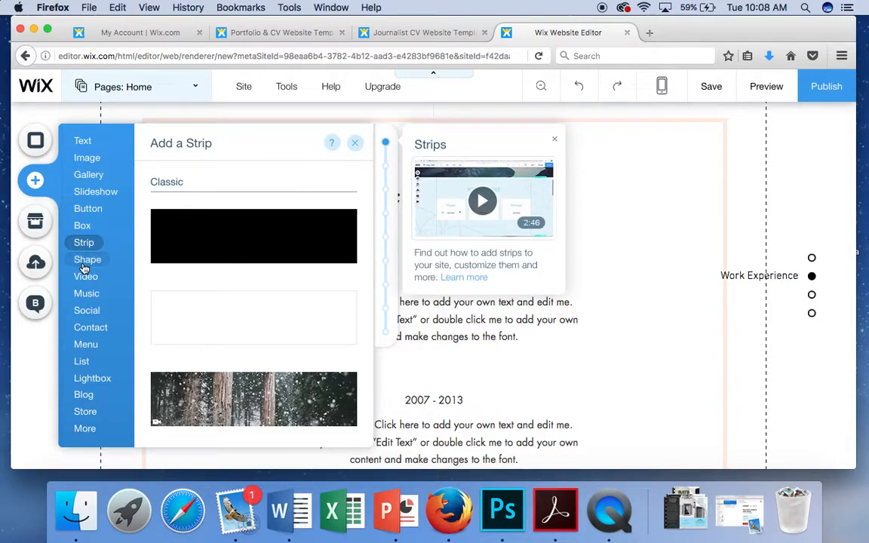
left_click(85, 264)
left_click(85, 279)
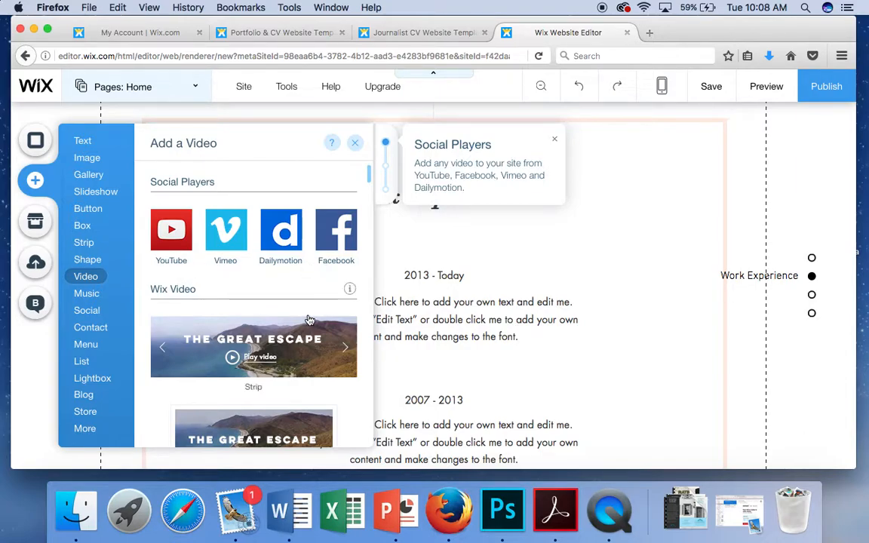
Step: Scroll the video options, then view the Music and Social elements down to Social Bar
scroll(309, 320, "down", 3)
scroll(302, 317, "down", 5)
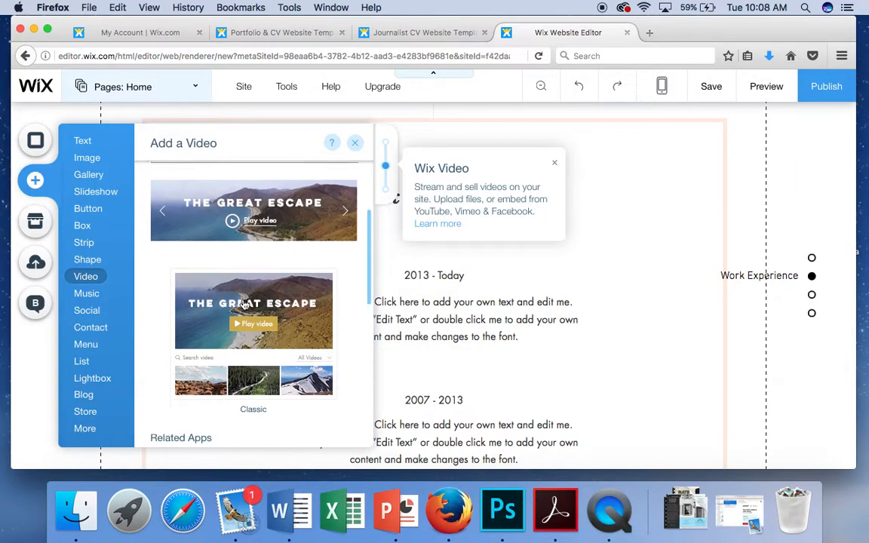
scroll(245, 304, "down", 2)
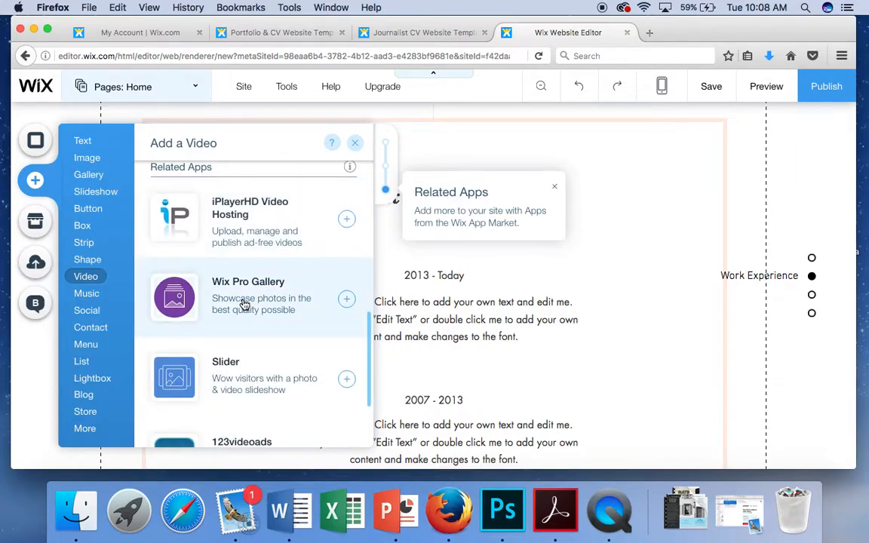
scroll(245, 304, "down", 1)
scroll(243, 303, "up", 5)
scroll(243, 303, "up", 5)
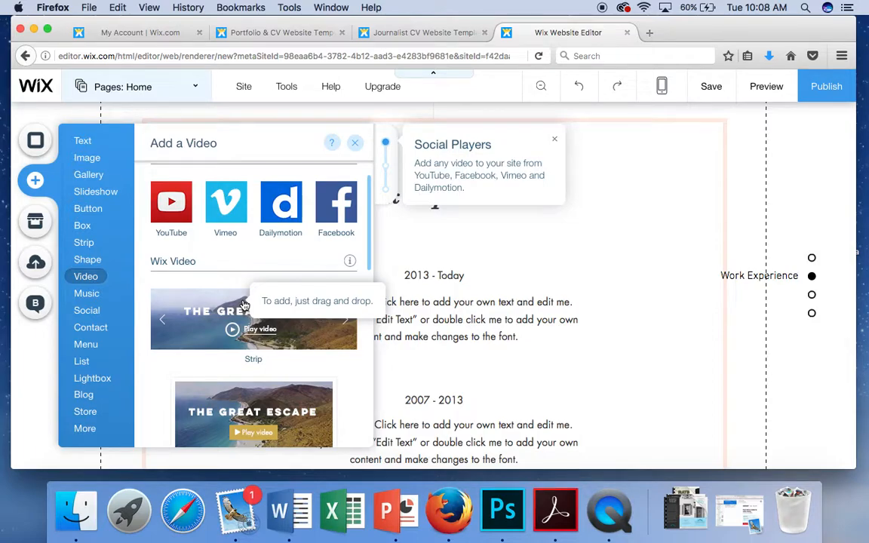
left_click(88, 294)
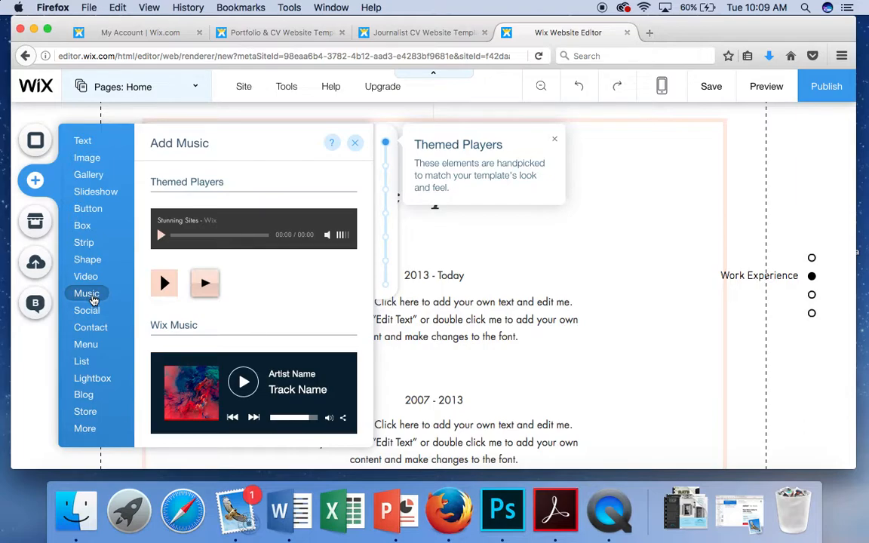
left_click(88, 310)
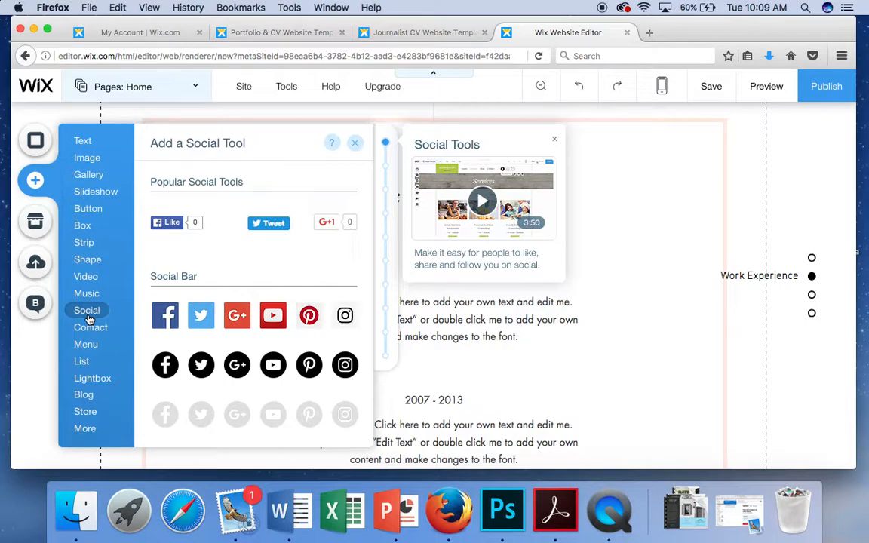
scroll(234, 339, "down", 3)
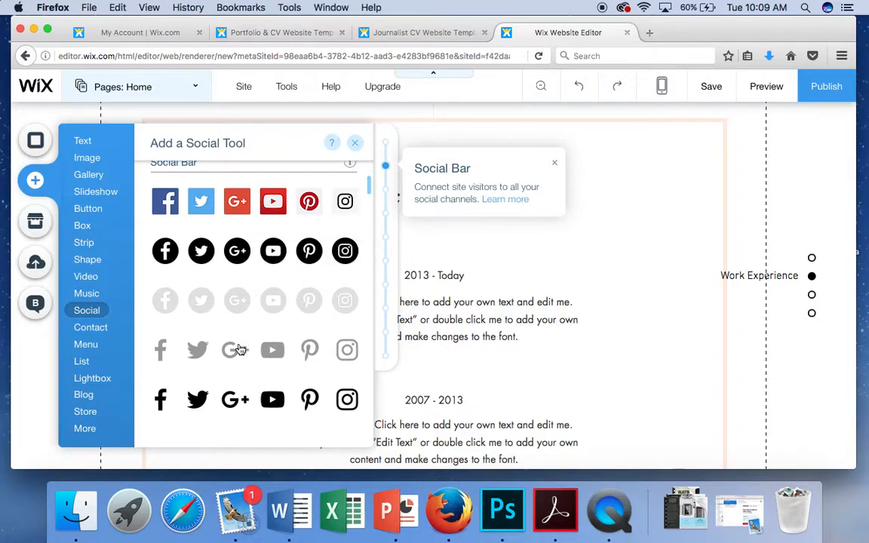
Step: Look through Contact, Menu, Lists, Lightbox, Blog, Store and More elements, then close the Add panel
left_click(102, 332)
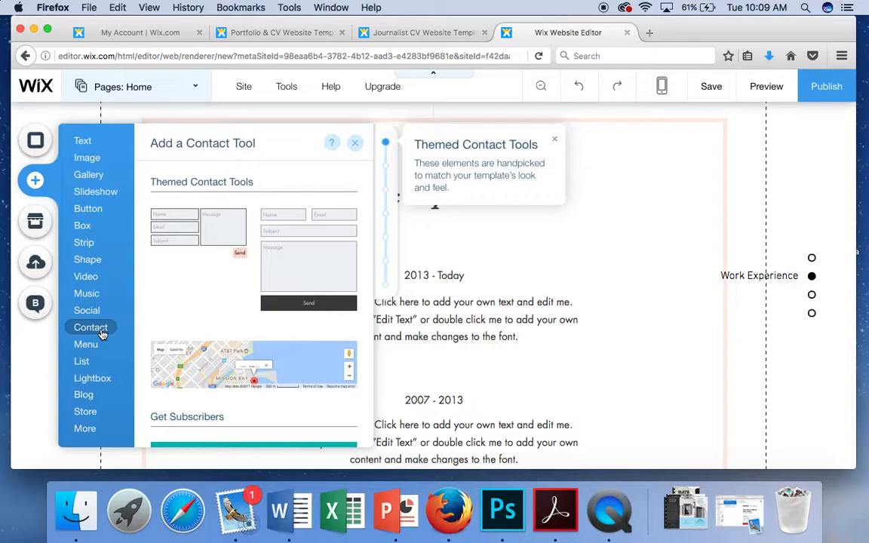
left_click(92, 351)
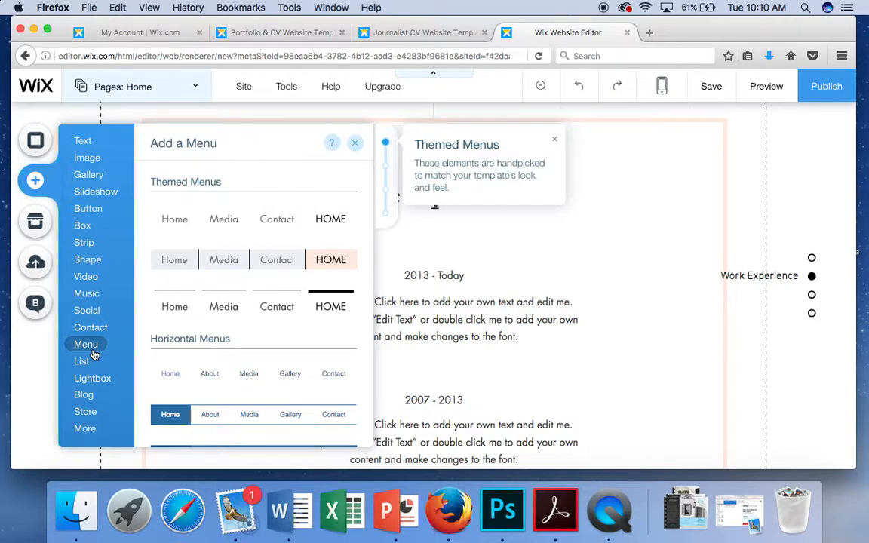
left_click(82, 361)
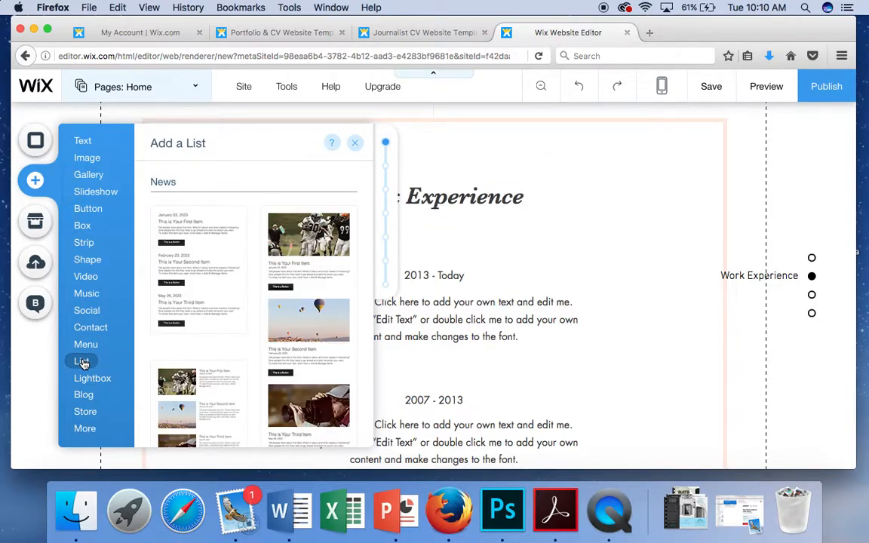
scroll(198, 369, "down", 3)
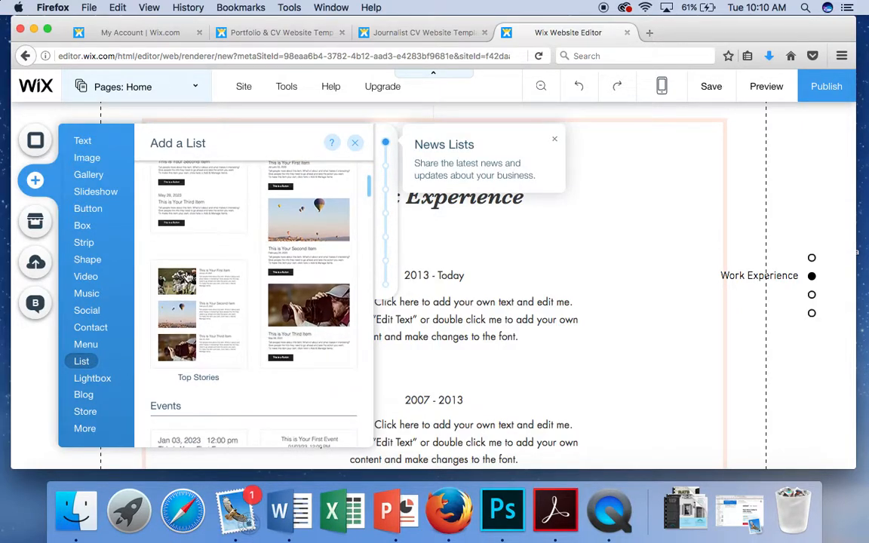
left_click(86, 345)
left_click(88, 379)
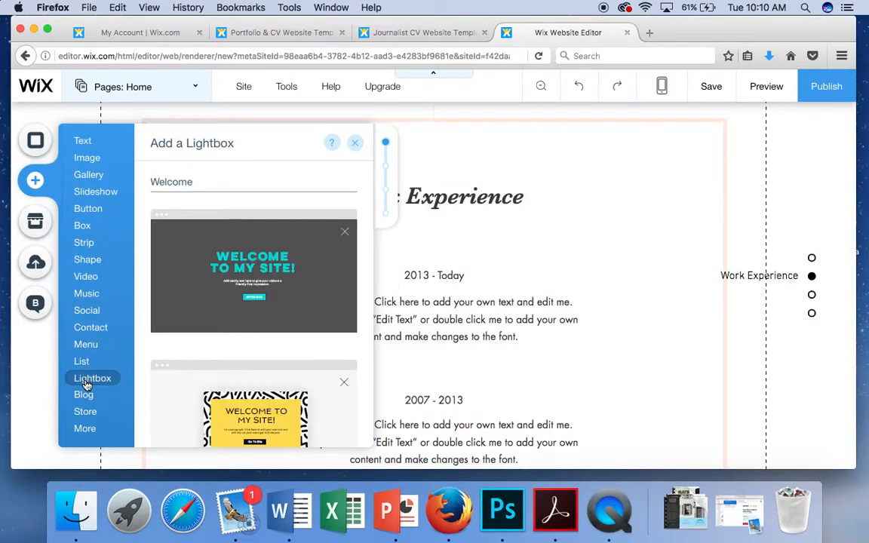
scroll(198, 380, "down", 3)
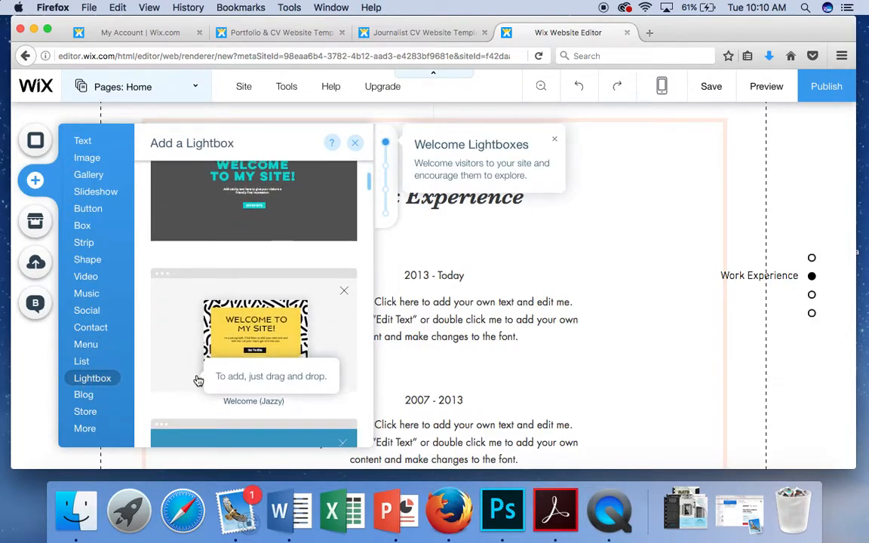
left_click(85, 401)
left_click(83, 415)
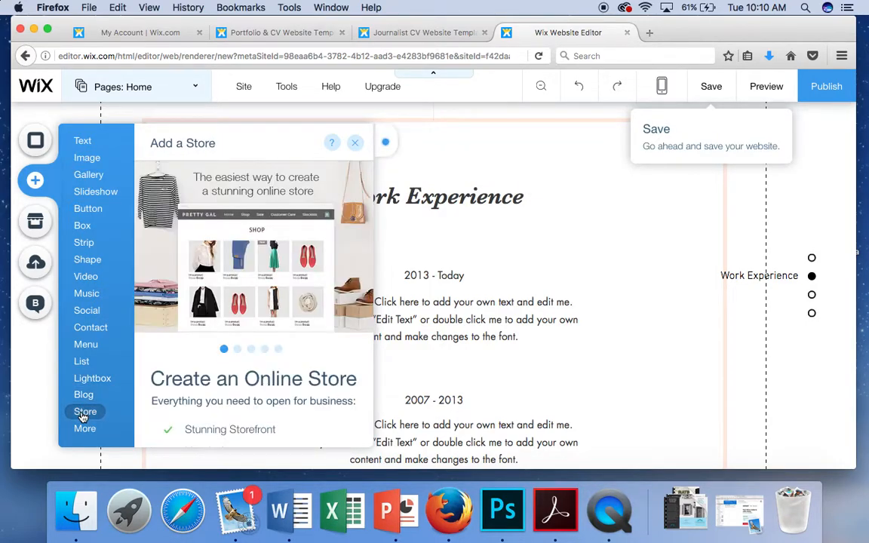
left_click(85, 429)
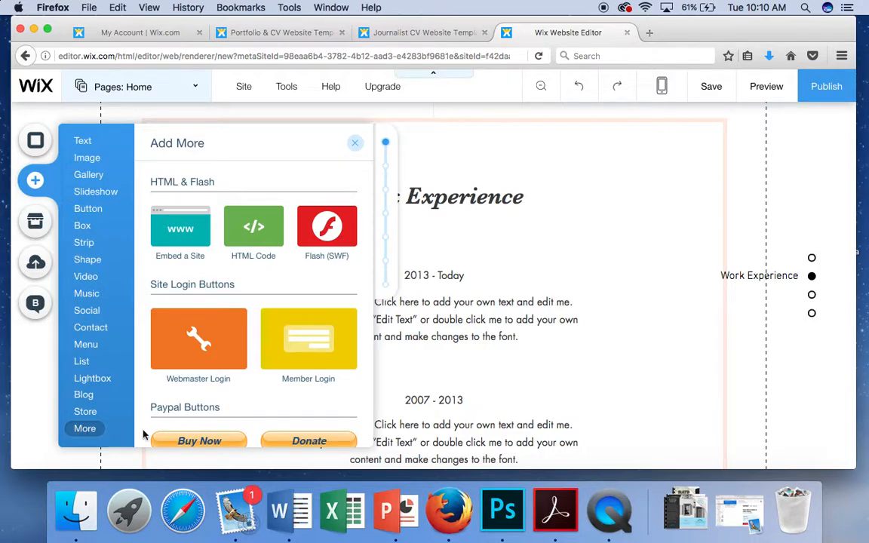
scroll(233, 422, "down", 5)
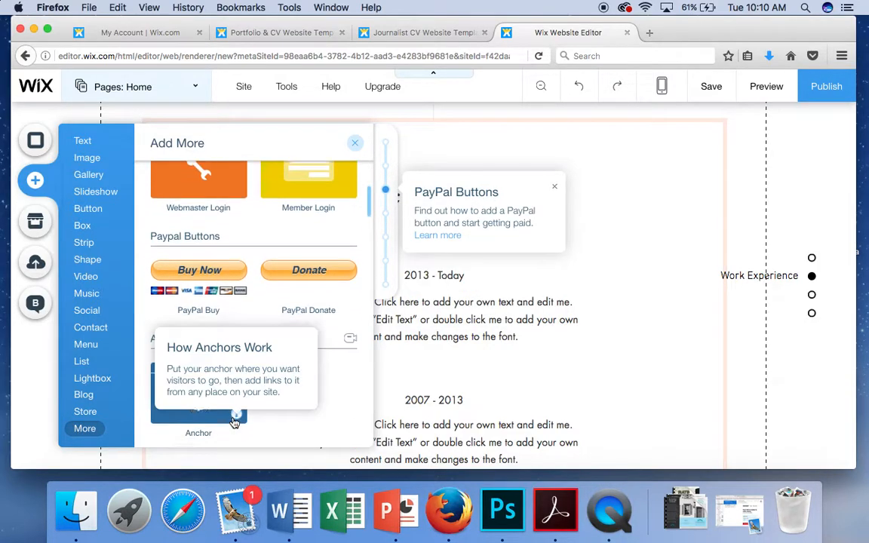
scroll(307, 361, "up", 5)
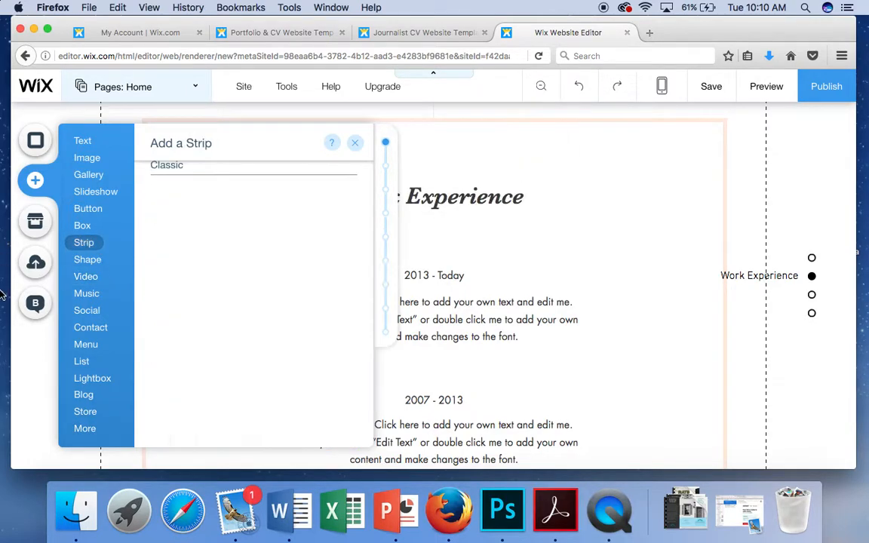
left_click(23, 369)
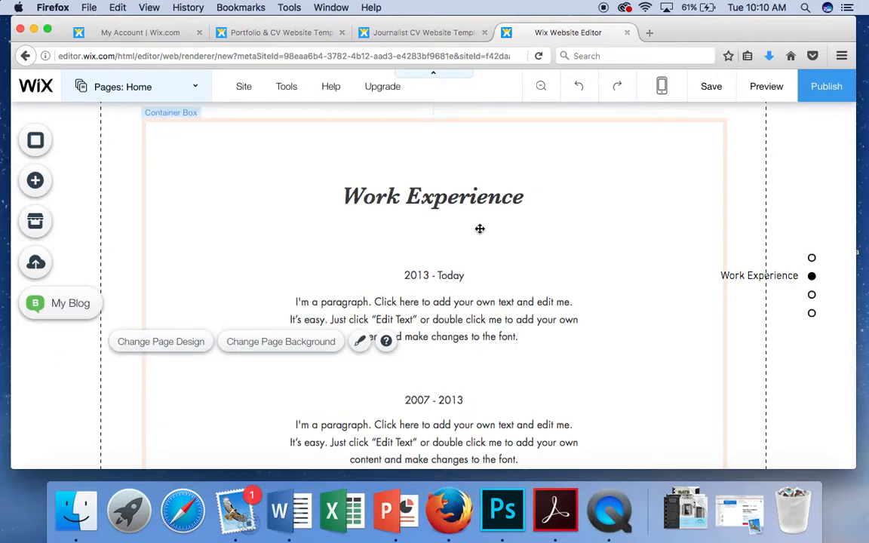
Step: Browse the App Market's featured apps, such as Wix Pro Gallery and PDF Viewer, and category tiles
left_click(33, 224)
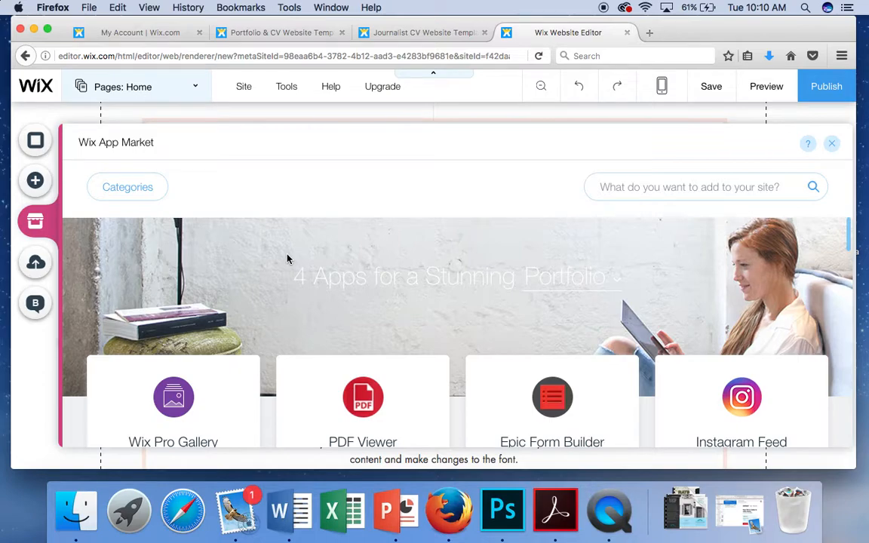
scroll(287, 259, "down", 1)
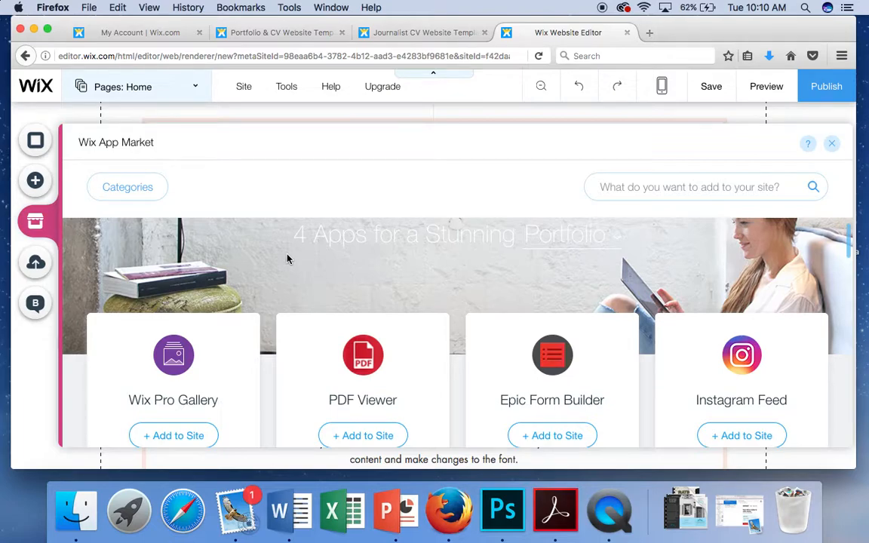
scroll(287, 259, "down", 2)
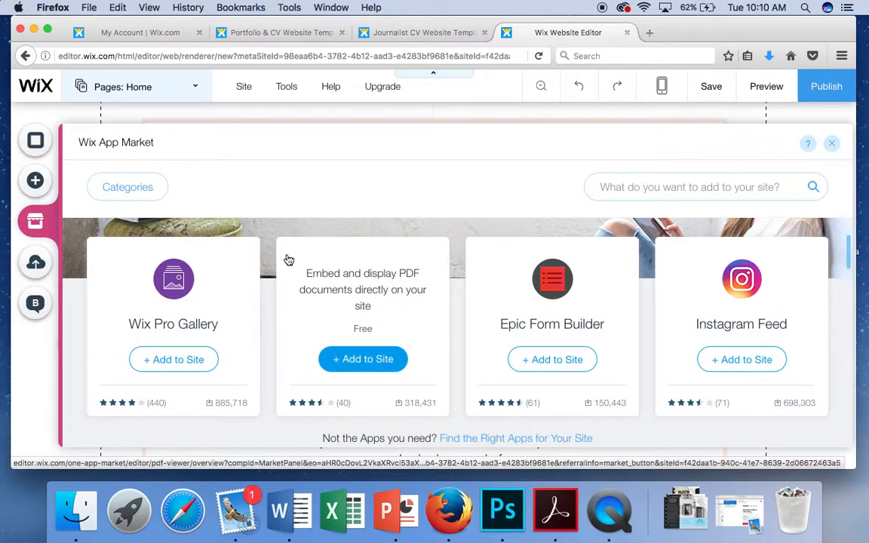
scroll(288, 259, "up", 1)
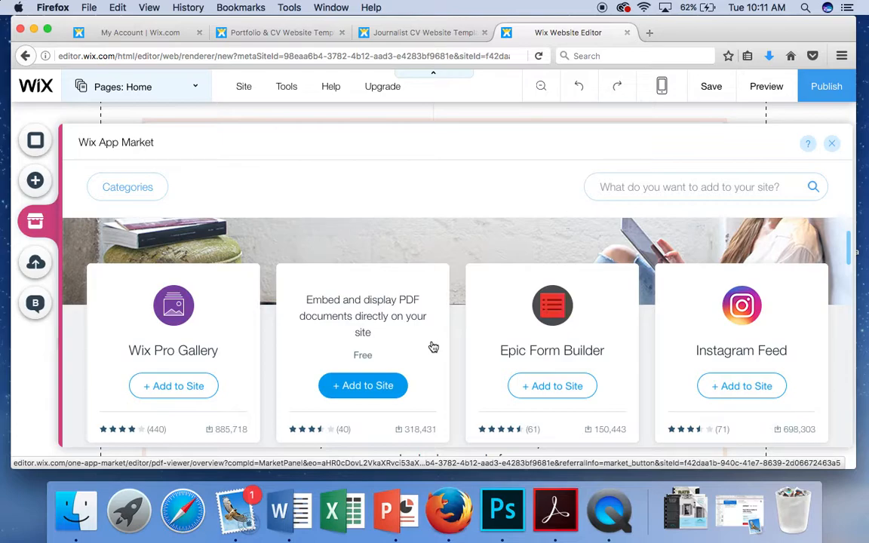
scroll(434, 347, "down", 1)
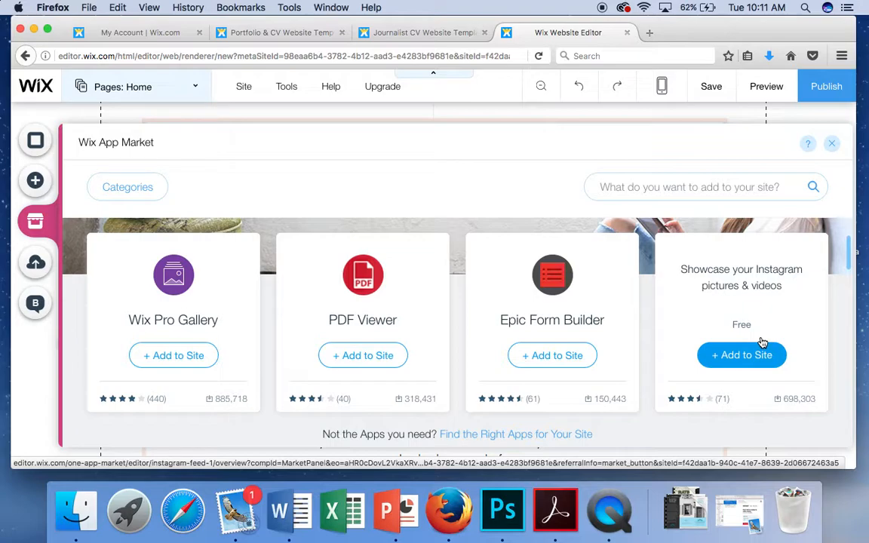
scroll(590, 295, "down", 2)
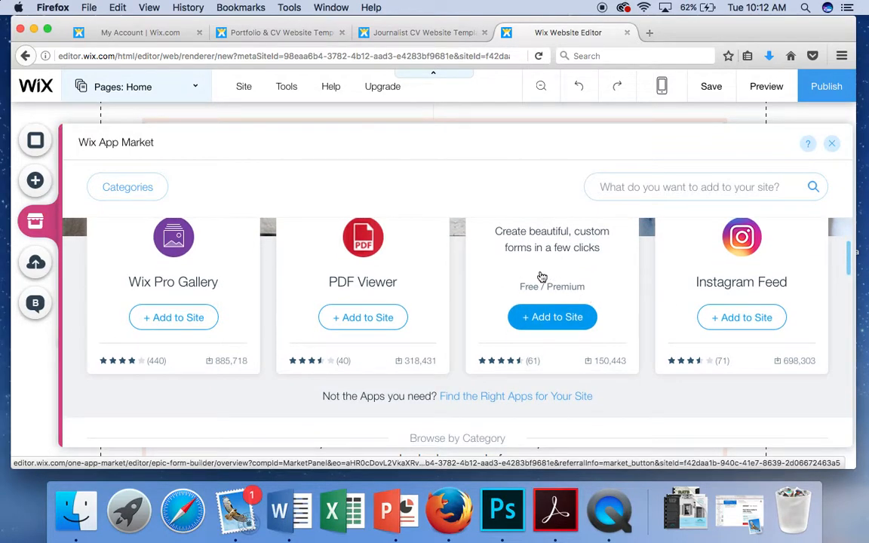
scroll(241, 313, "down", 5)
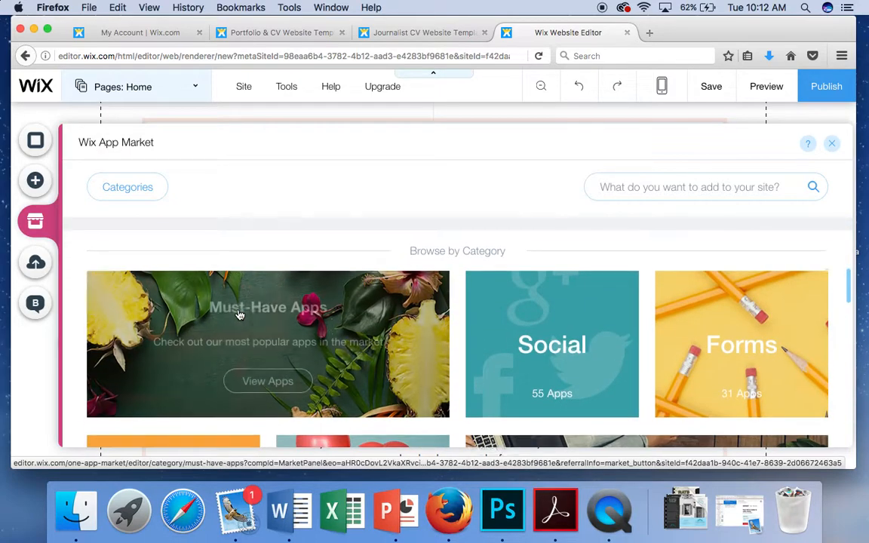
scroll(240, 312, "down", 3)
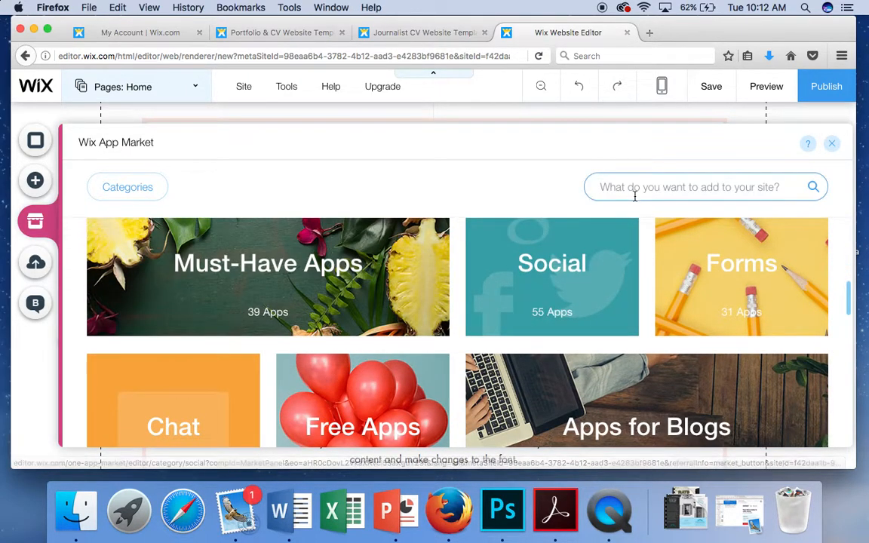
Step: Search the App Market for 'video' and scroll through the 22 results
left_click(634, 194)
type("video")
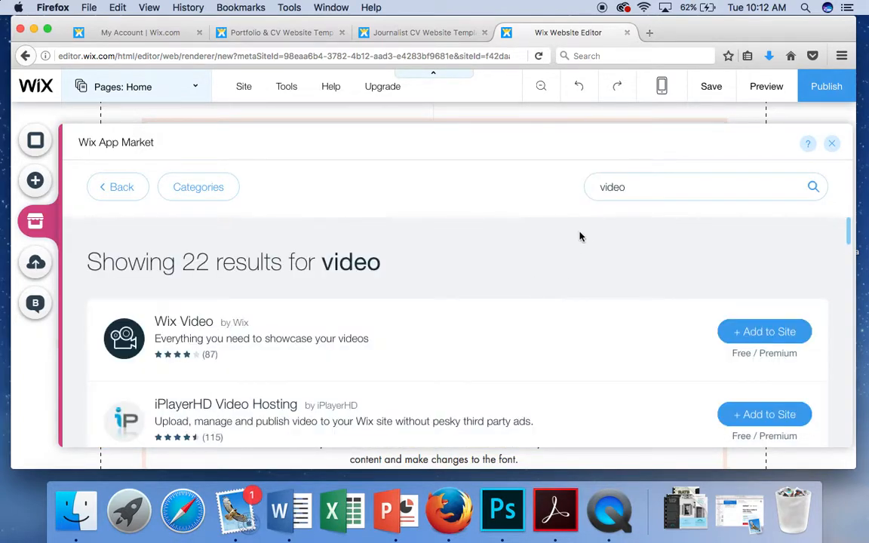
scroll(483, 268, "down", 2)
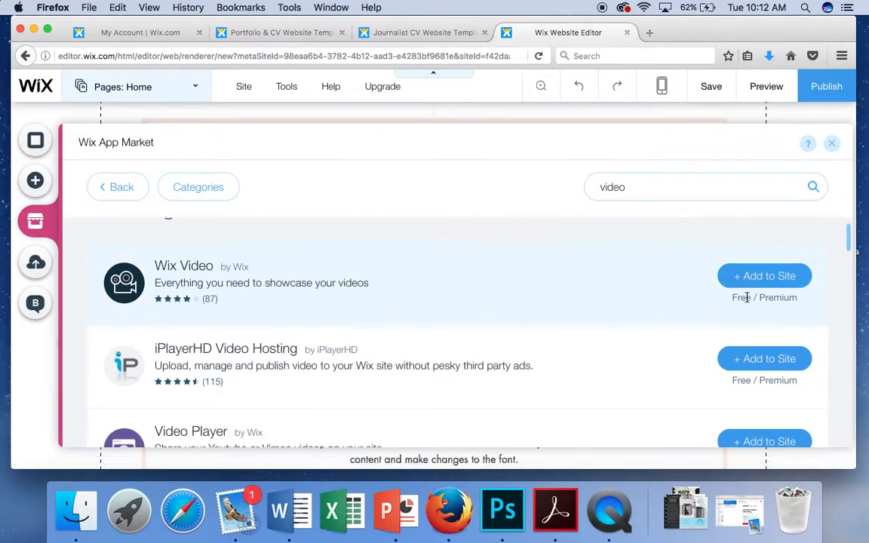
scroll(617, 312, "down", 1)
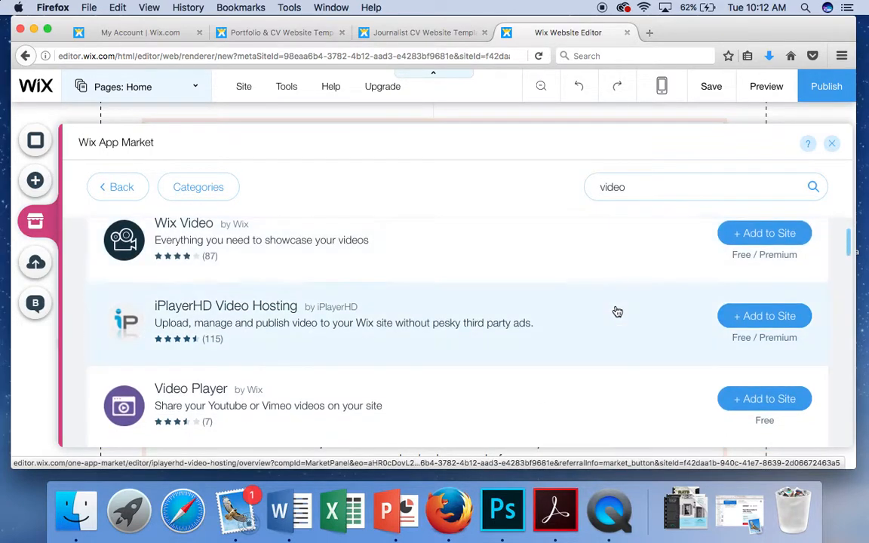
scroll(618, 312, "down", 1)
scroll(617, 311, "down", 3)
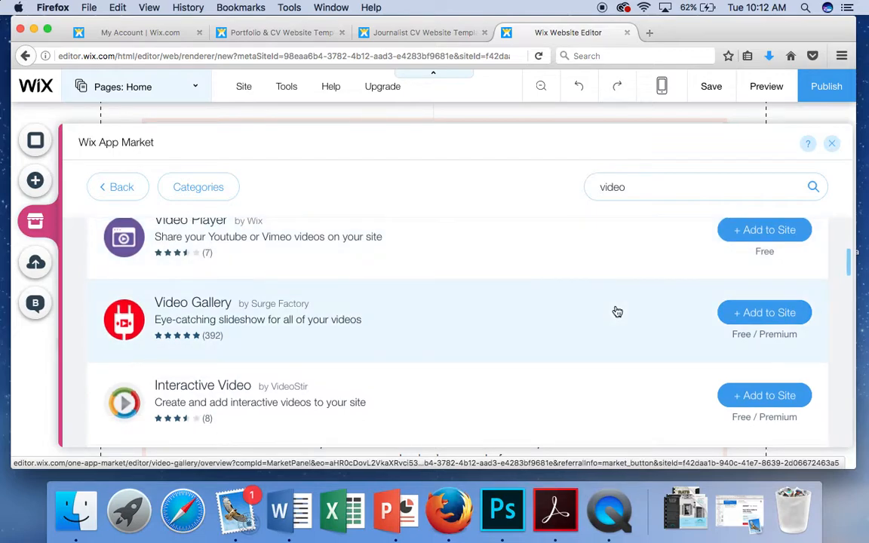
scroll(617, 311, "down", 4)
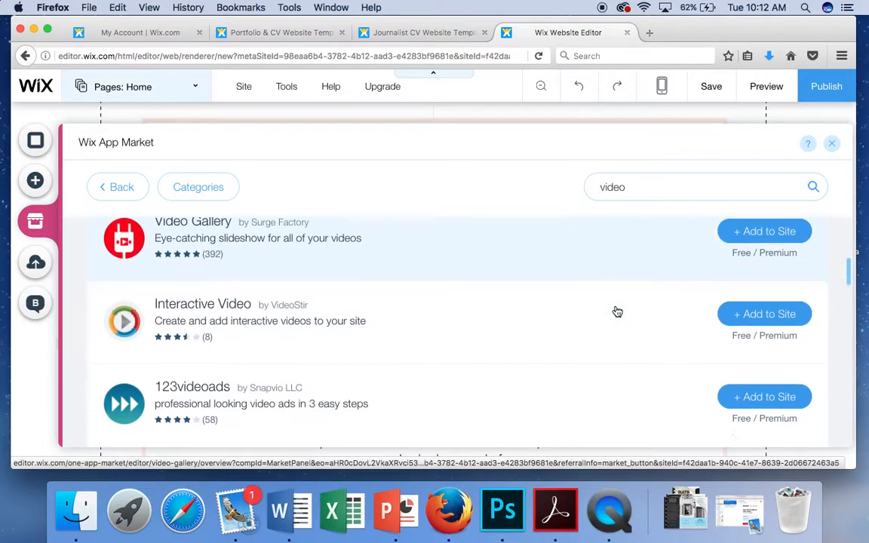
scroll(617, 312, "down", 3)
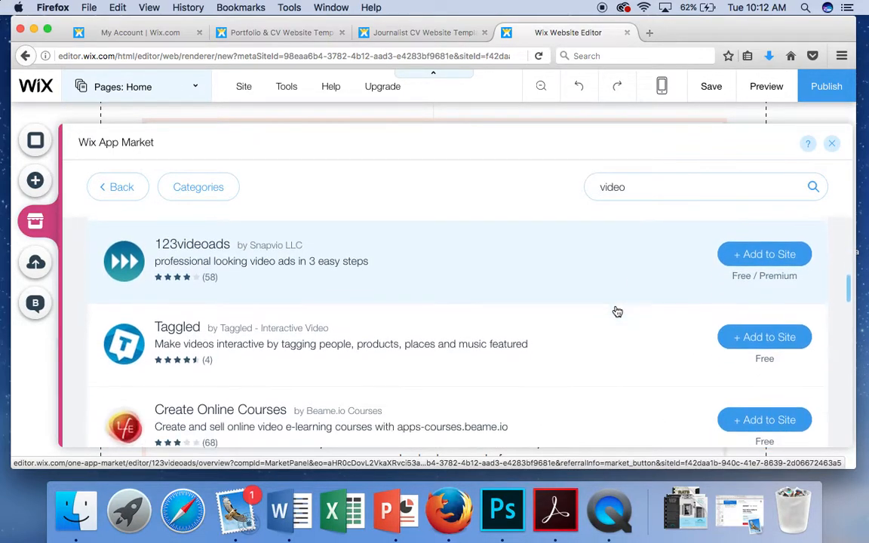
scroll(617, 312, "up", 10)
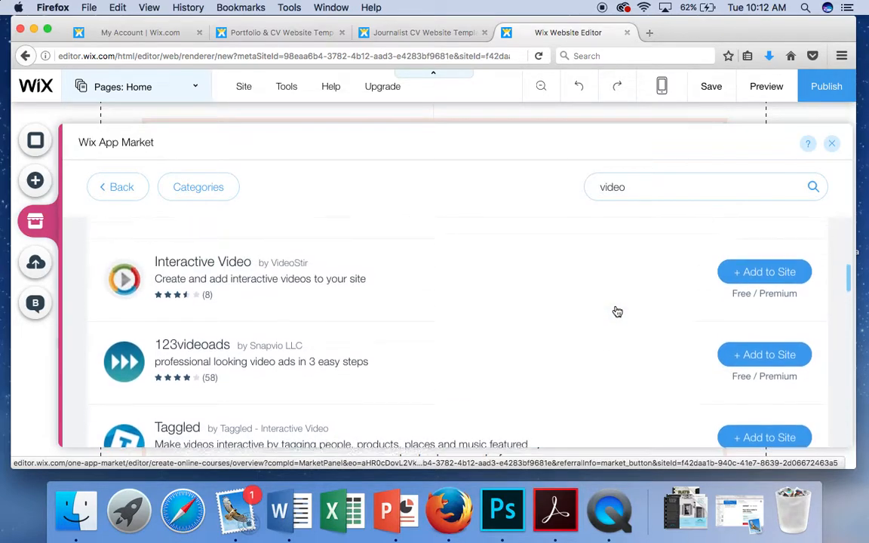
scroll(617, 312, "up", 3)
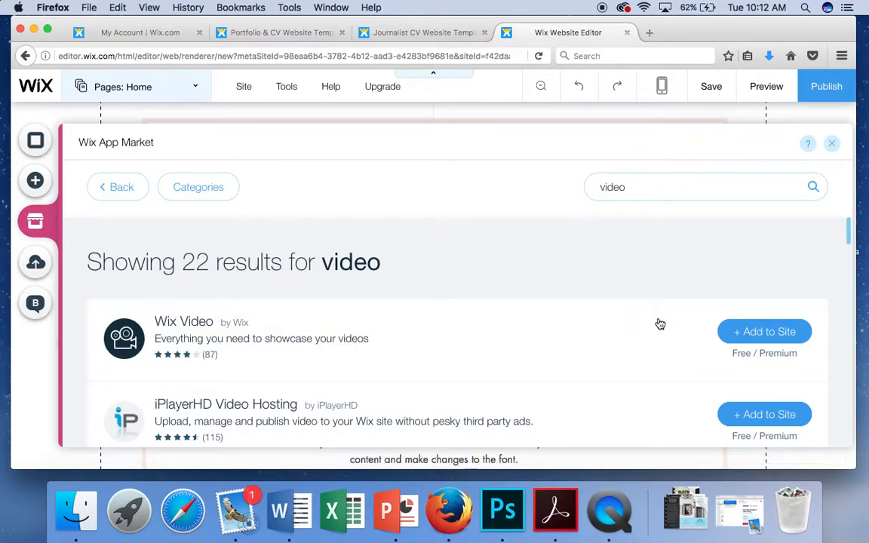
Step: Add Wix Video to the Home page, delete the inserted player, and scroll down to Education
left_click(751, 330)
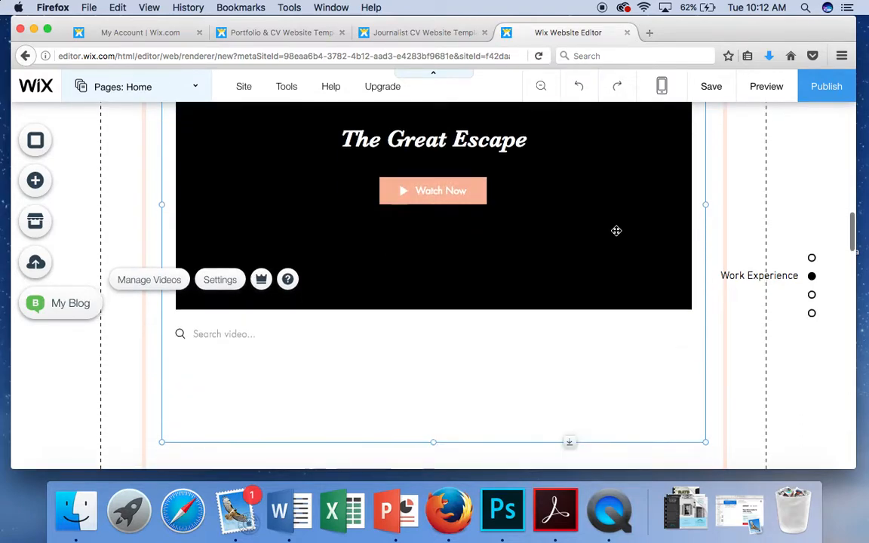
scroll(617, 231, "up", 3)
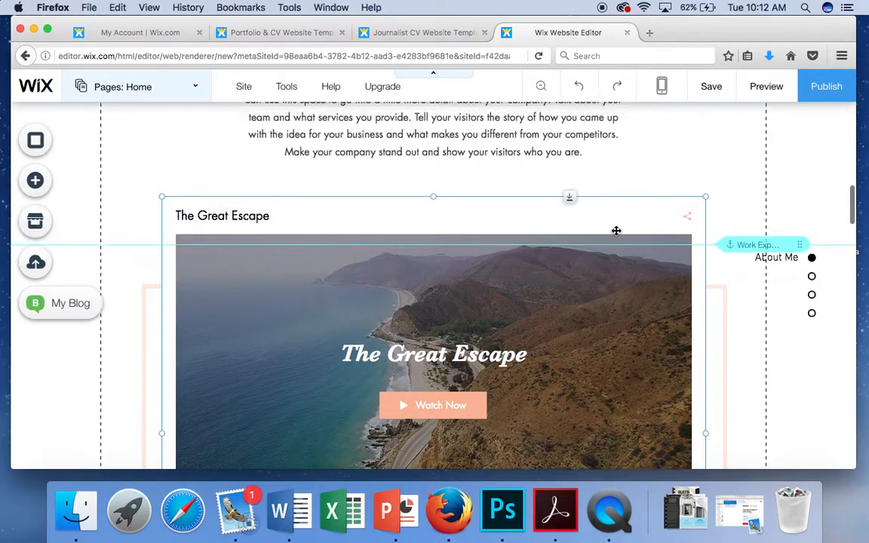
scroll(616, 232, "down", 1)
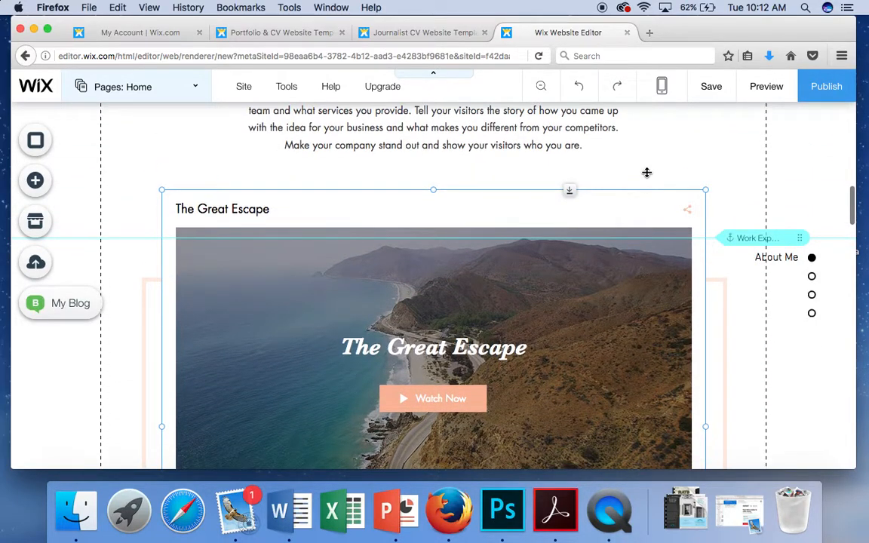
key("Delete")
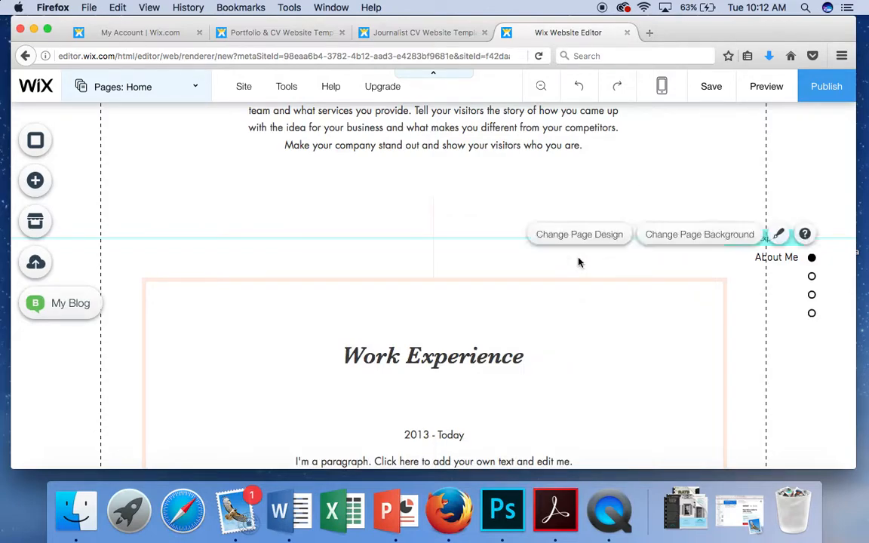
scroll(579, 262, "down", 4)
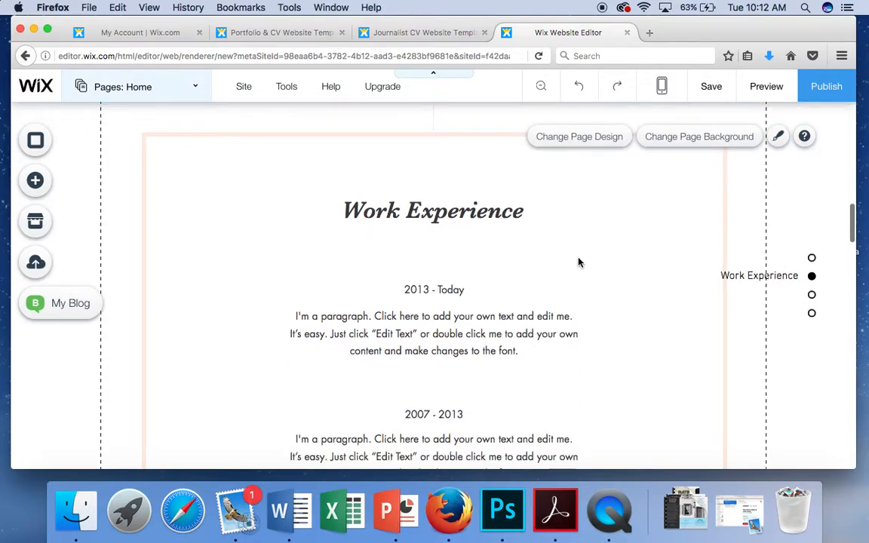
scroll(579, 262, "down", 10)
scroll(579, 262, "down", 2)
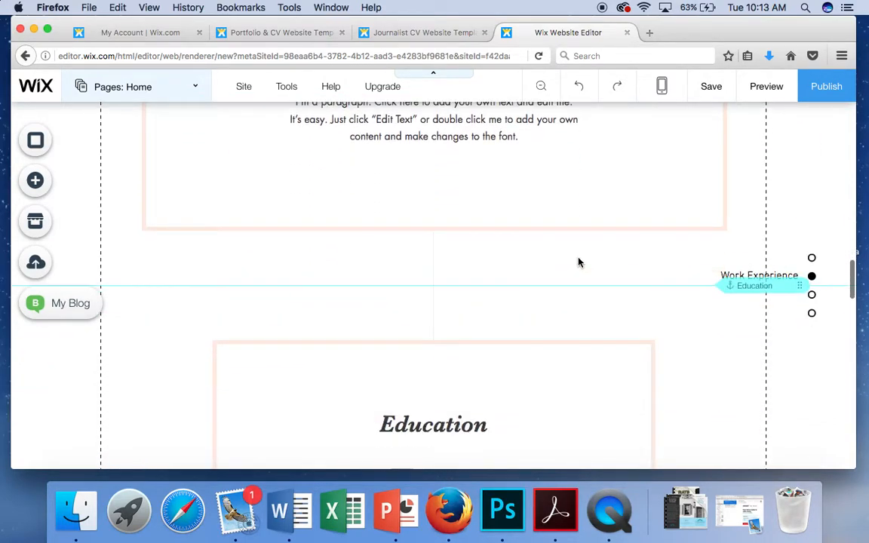
Step: Open Docs under My Uploads and launch Upload Docs to pick a file from the desktop
left_click(43, 264)
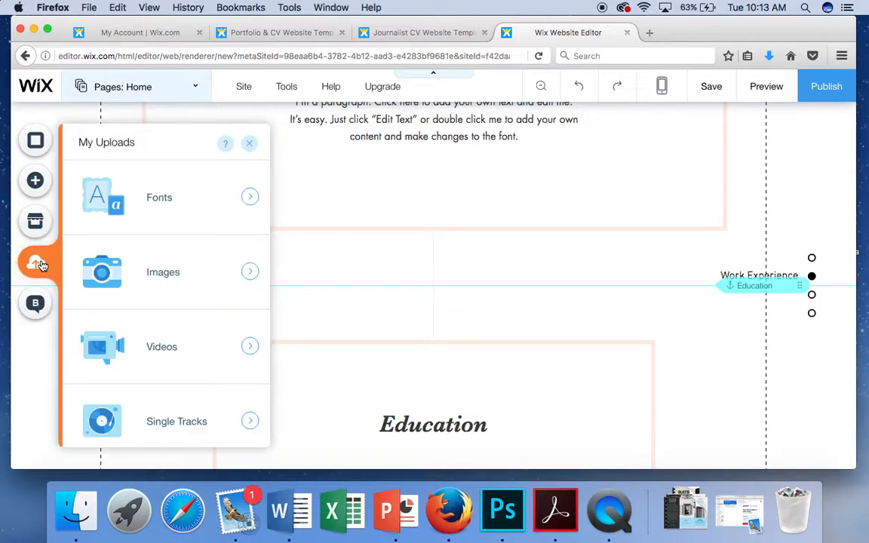
scroll(180, 271, "down", 2)
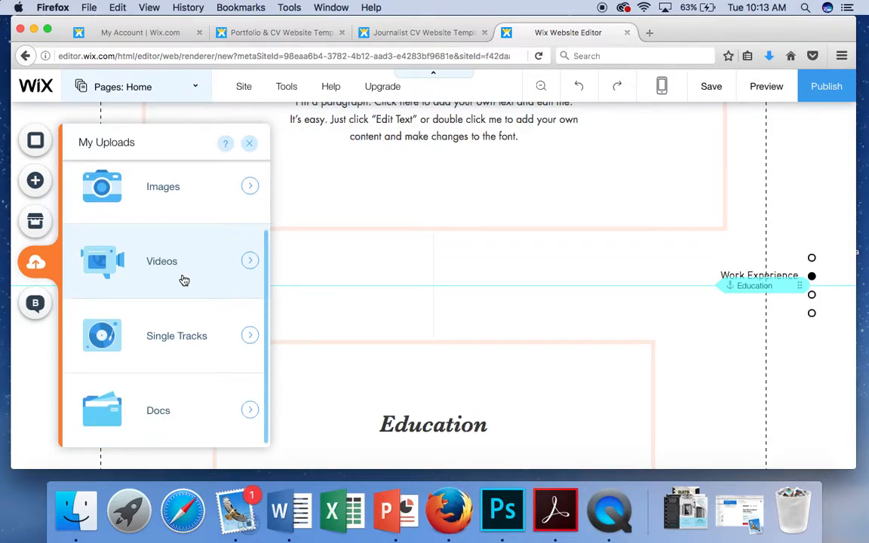
left_click(188, 416)
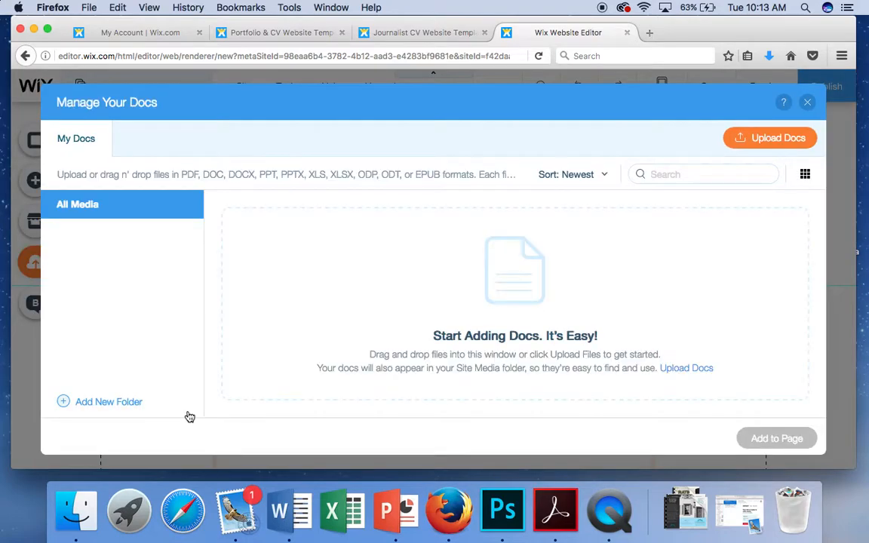
left_click(777, 144)
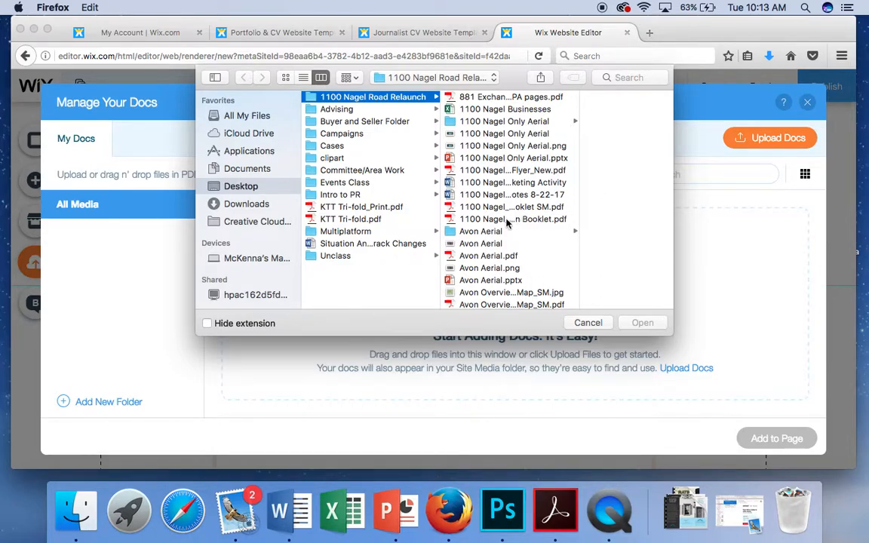
left_click(494, 206)
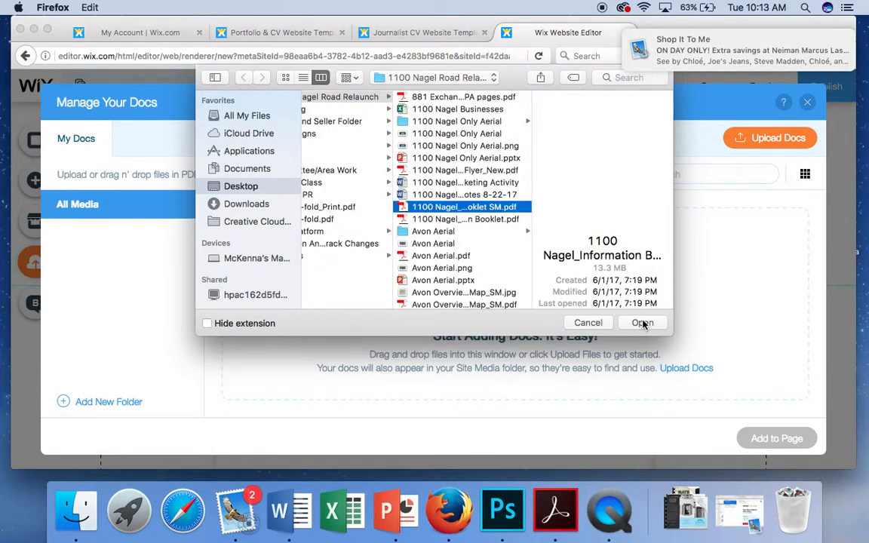
left_click(642, 323)
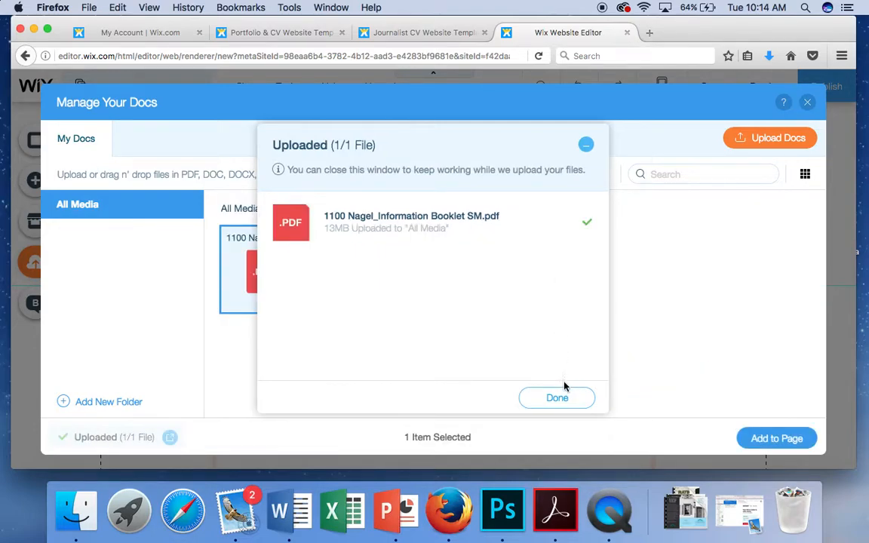
left_click(558, 399)
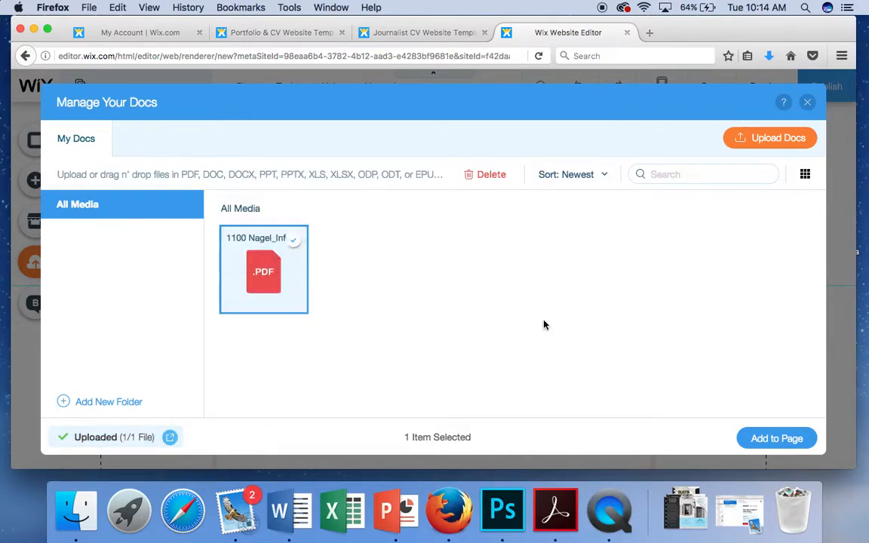
Step: Add the booklet PDF as a document button at the paragraph box's top-right and check its linked file
left_click(785, 445)
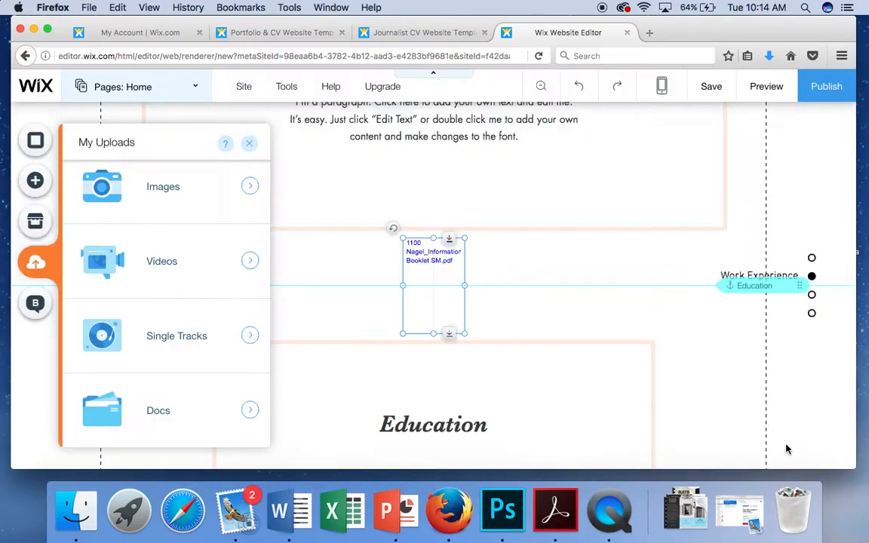
left_click_drag(473, 251, 676, 174)
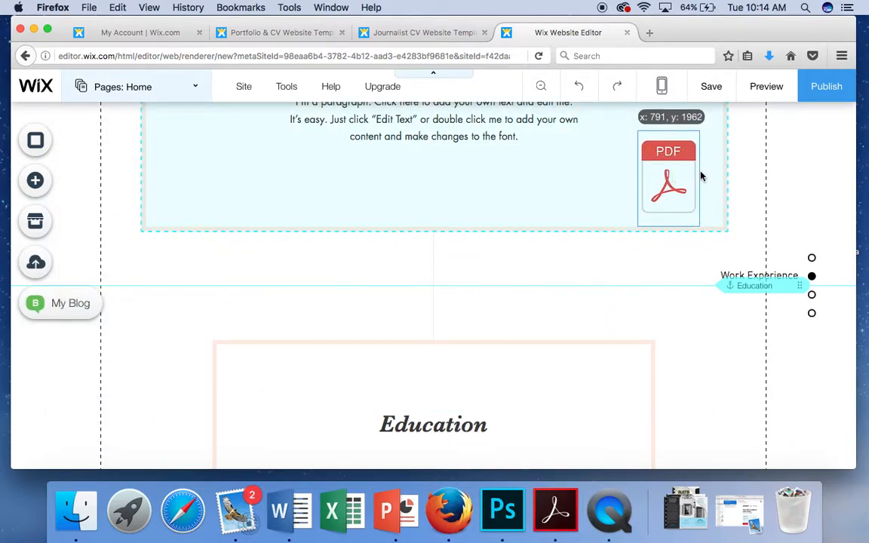
left_click(751, 181)
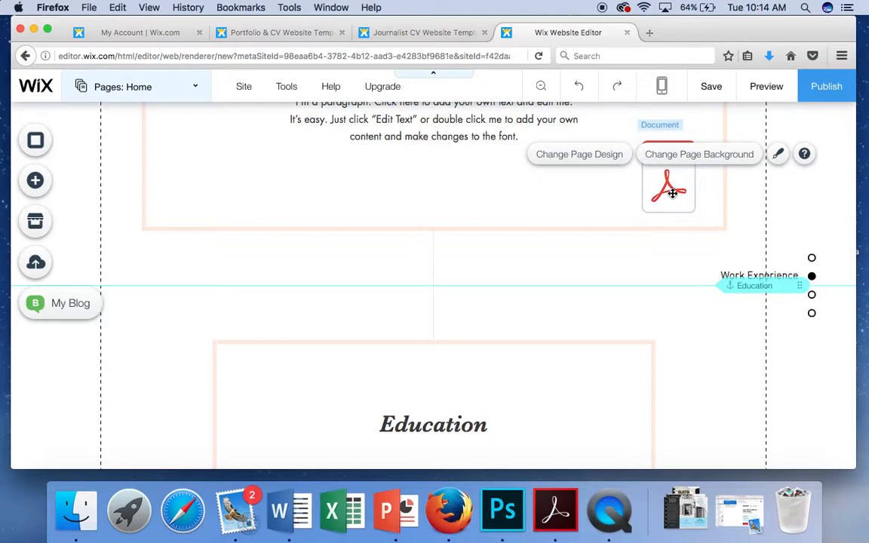
left_click(672, 193)
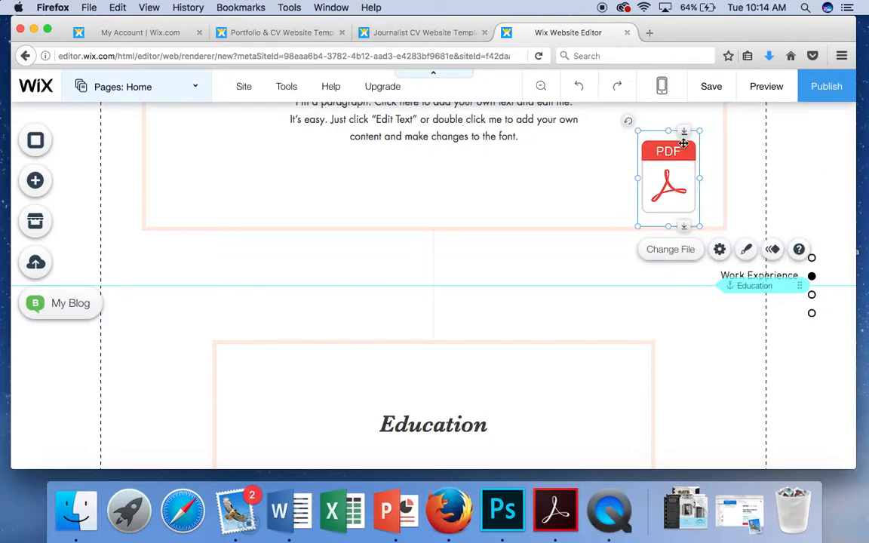
left_click(669, 250)
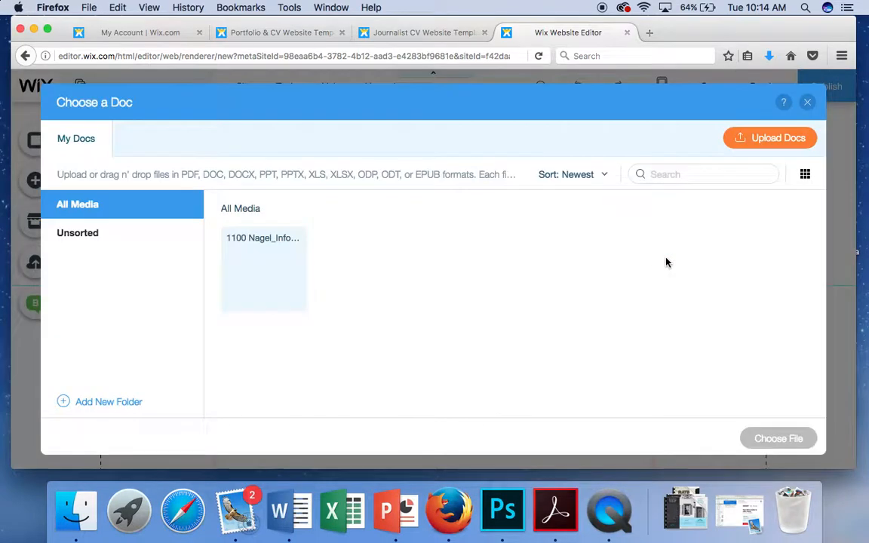
left_click(807, 102)
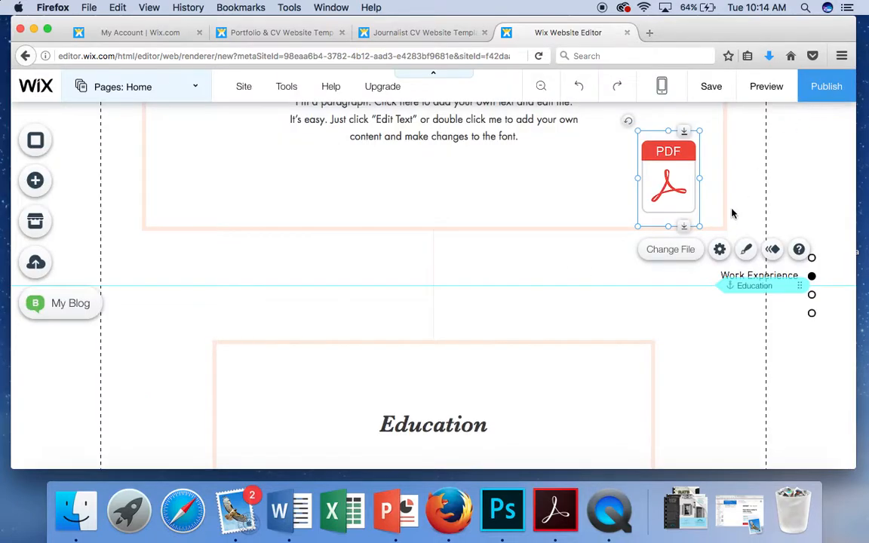
Step: Set the document button's icon to PDF Grey Circle from the free Wix Document Icons
left_click(721, 255)
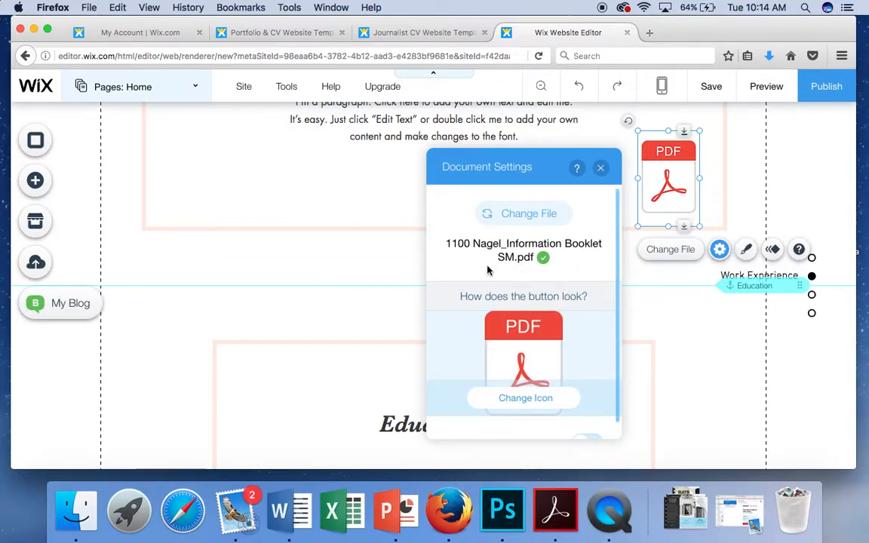
scroll(536, 317, "down", 2)
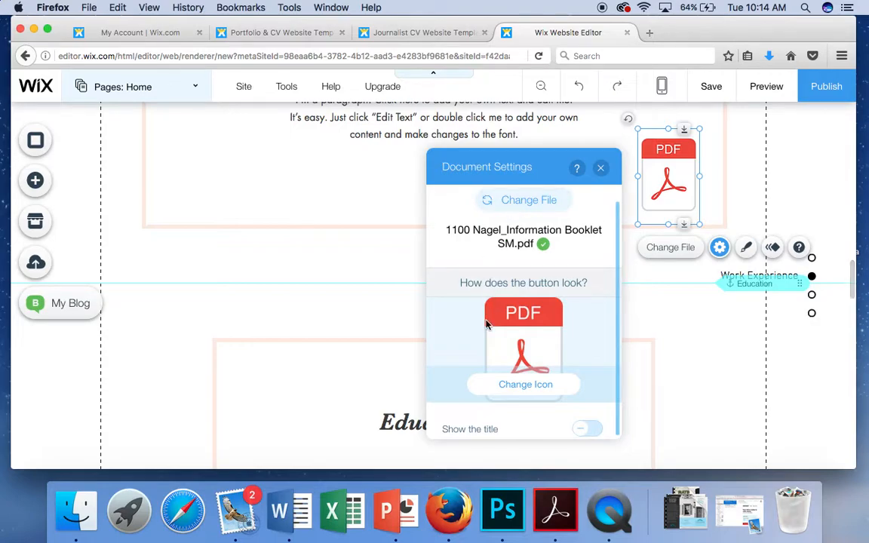
left_click(507, 389)
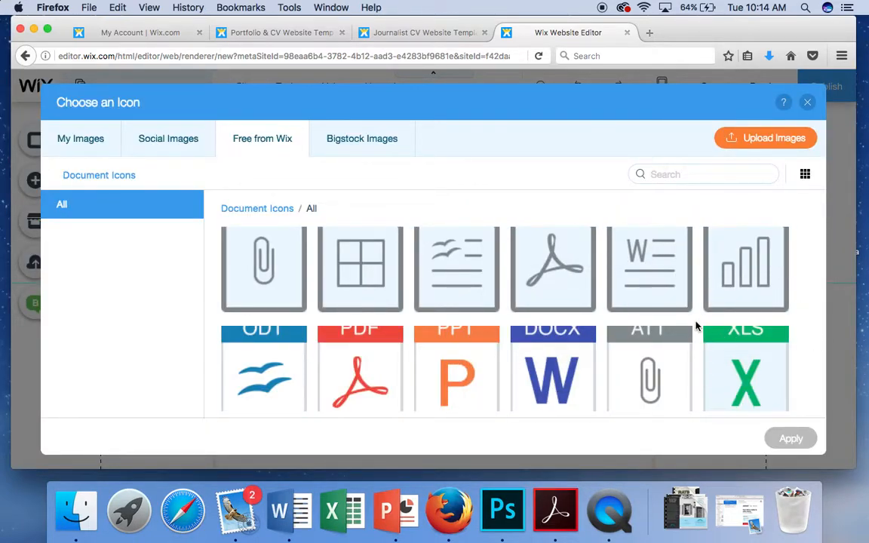
scroll(697, 327, "down", 1)
scroll(696, 327, "down", 5)
scroll(696, 327, "up", 5)
scroll(697, 327, "down", 3)
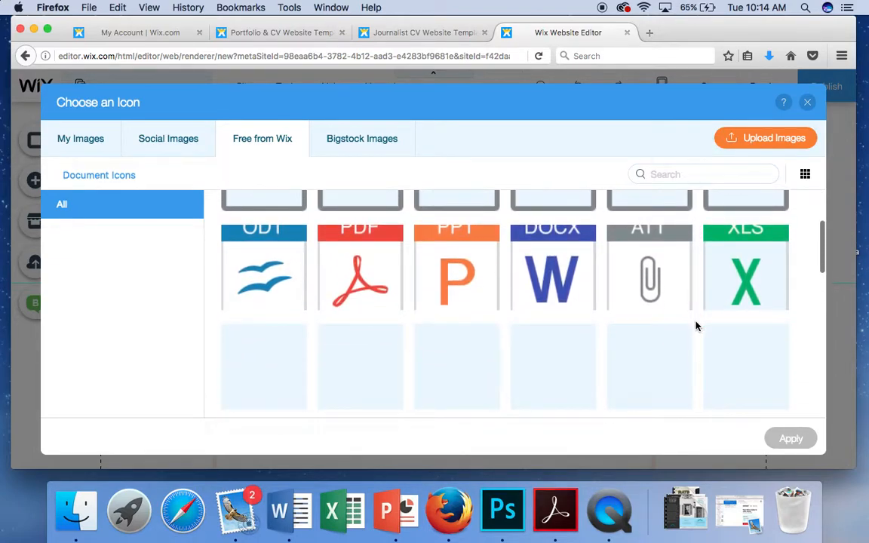
scroll(604, 334, "down", 4)
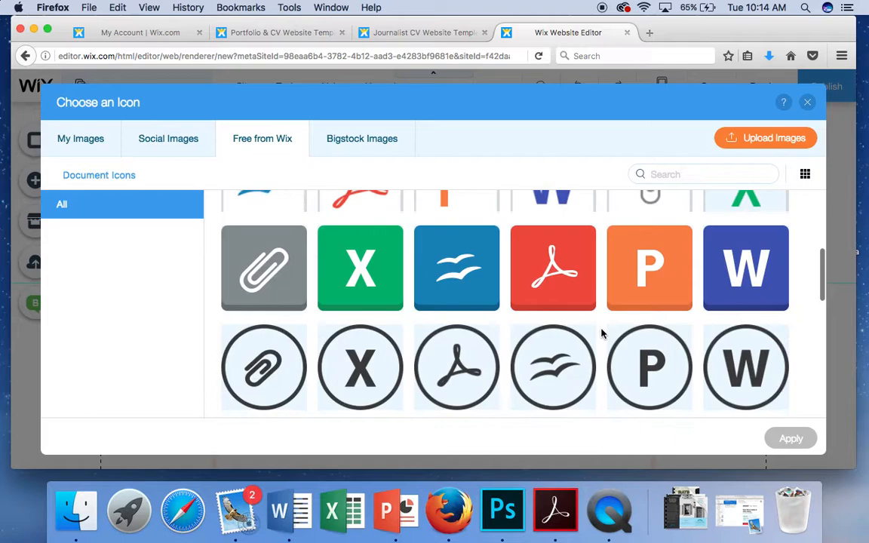
scroll(602, 334, "down", 3)
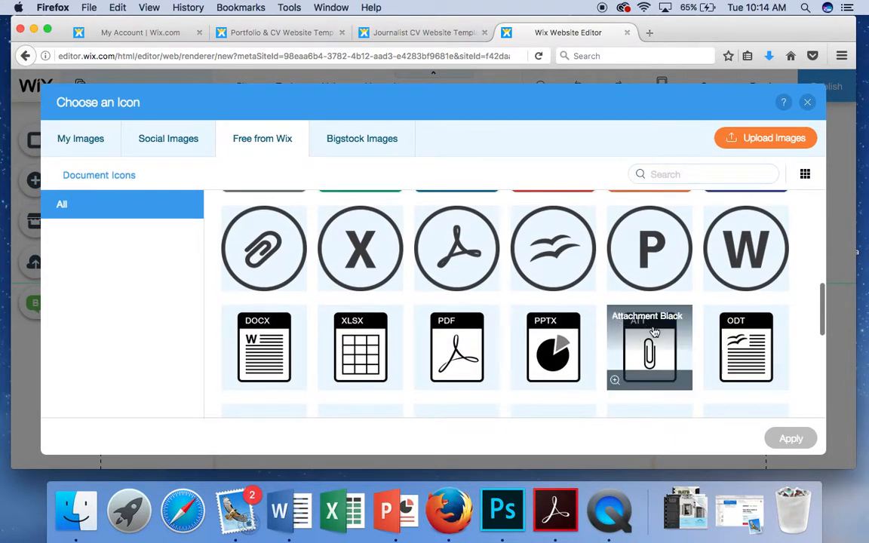
scroll(651, 332, "down", 3)
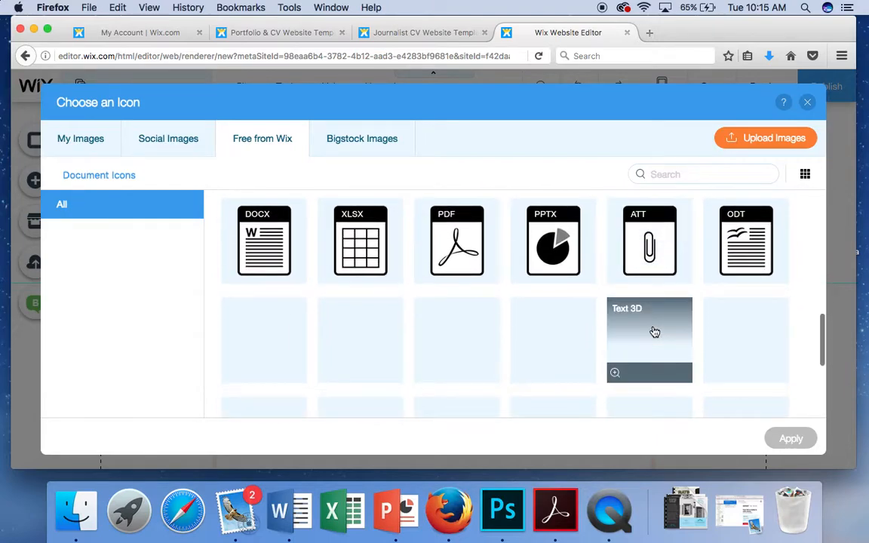
scroll(655, 332, "down", 3)
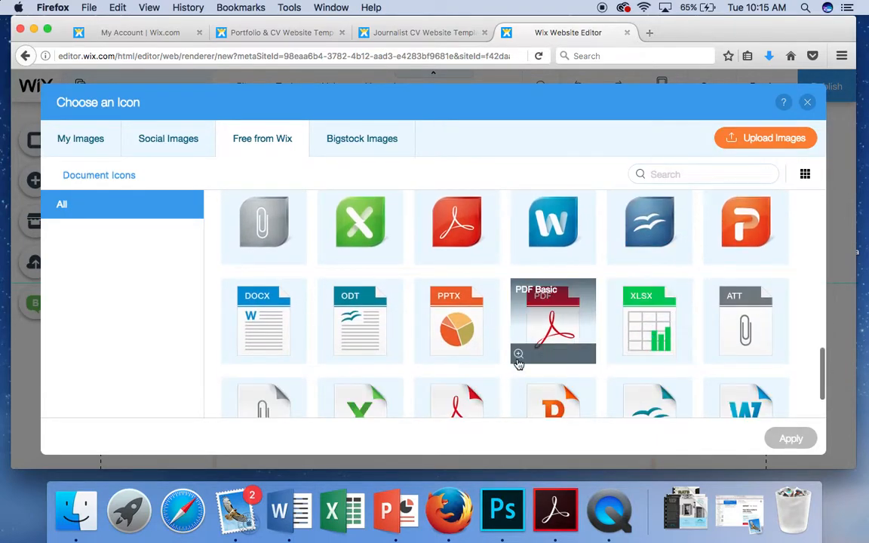
scroll(519, 360, "down", 5)
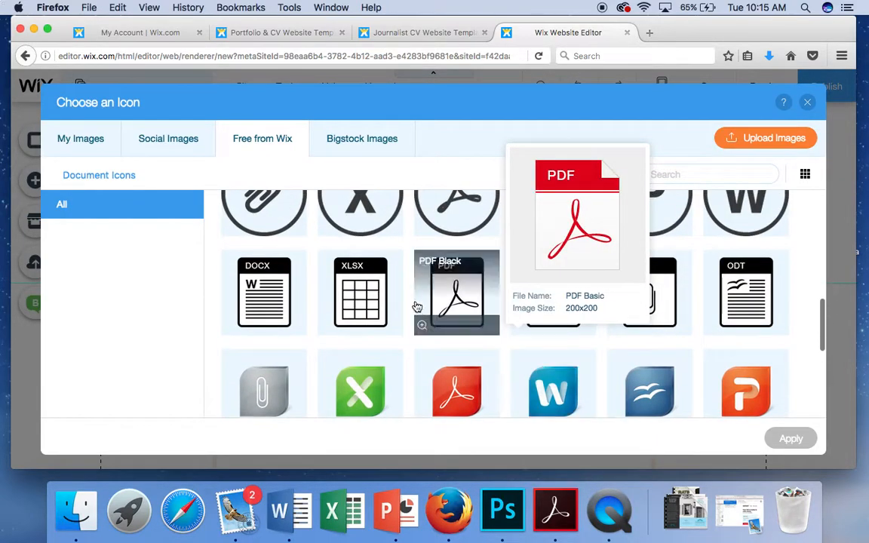
scroll(418, 286, "up", 3)
scroll(491, 273, "up", 2)
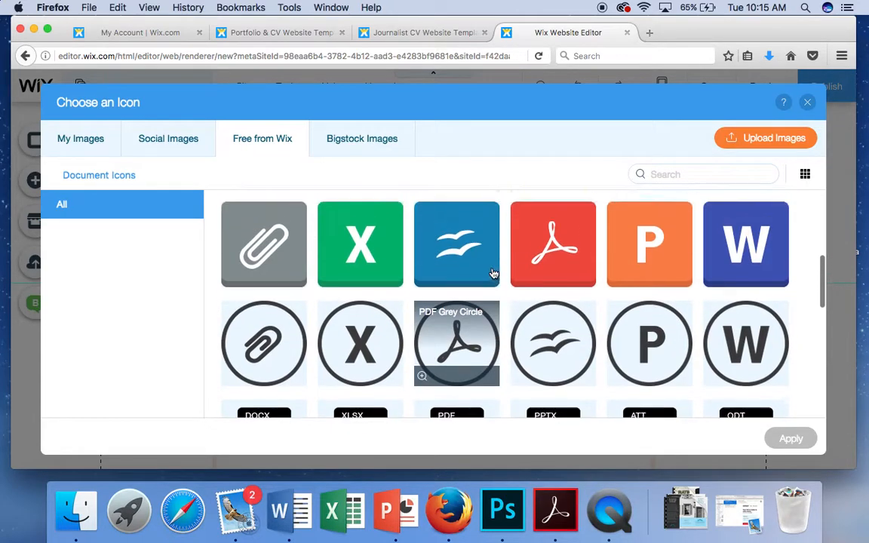
scroll(504, 353, "up", 2)
scroll(504, 353, "up", 4)
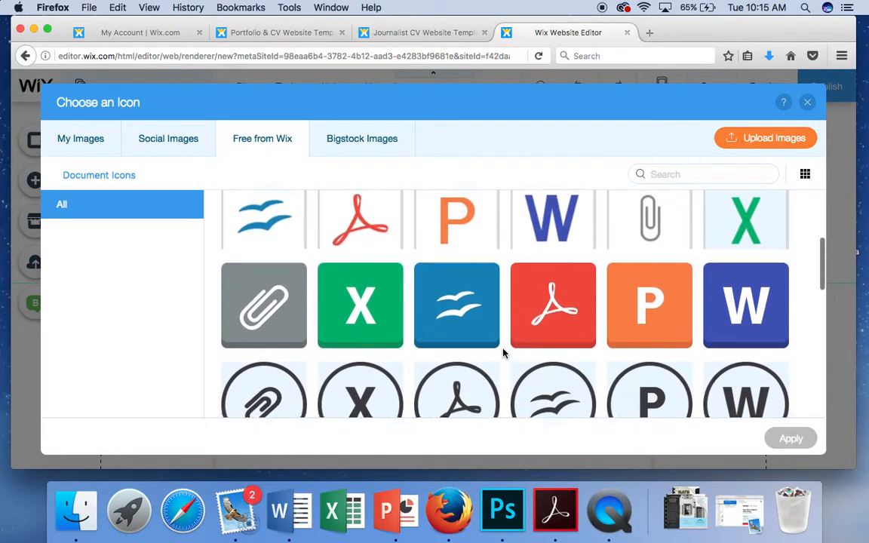
scroll(504, 353, "down", 4)
scroll(504, 353, "down", 1)
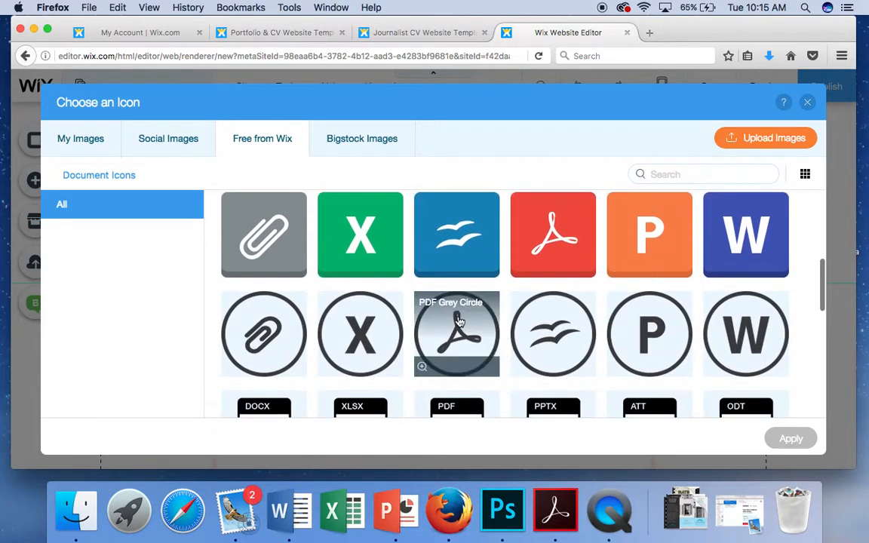
left_click(457, 317)
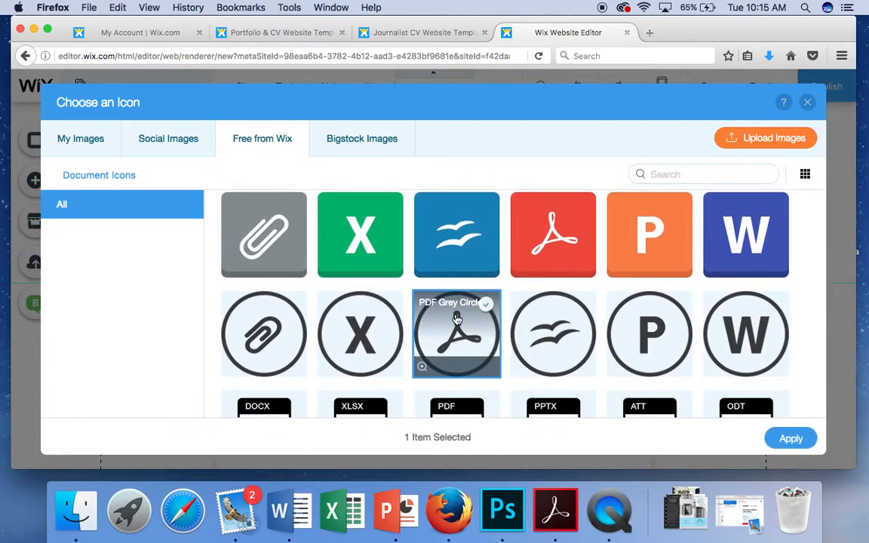
left_click(784, 439)
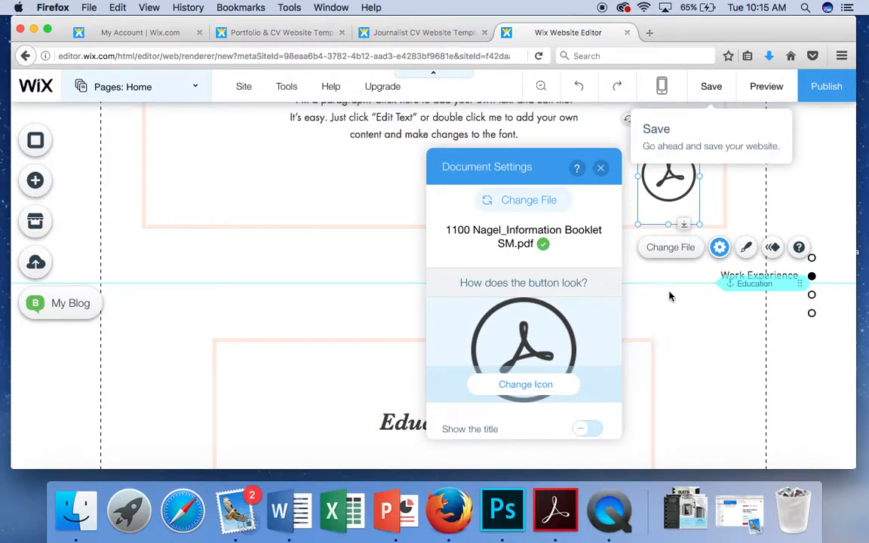
Step: Switch the PDF button to the red square PDF design and close the design panel
left_click(743, 249)
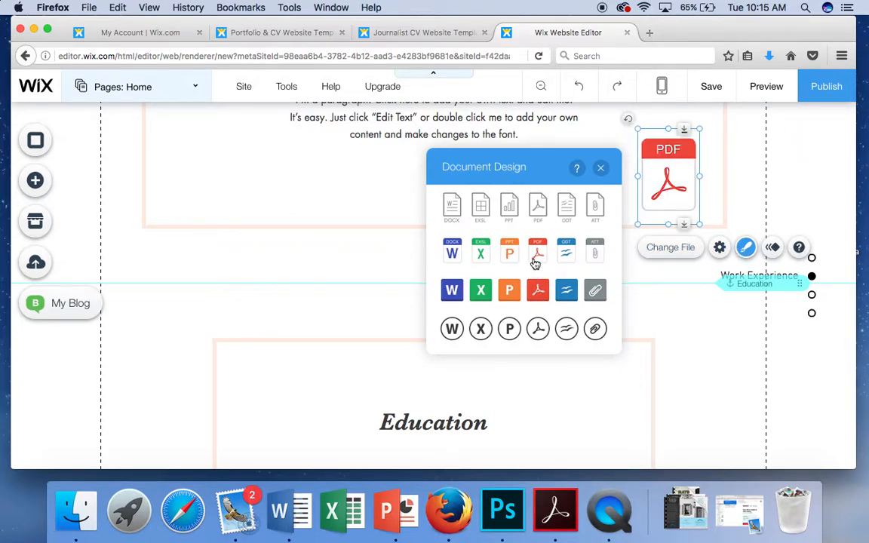
left_click(538, 291)
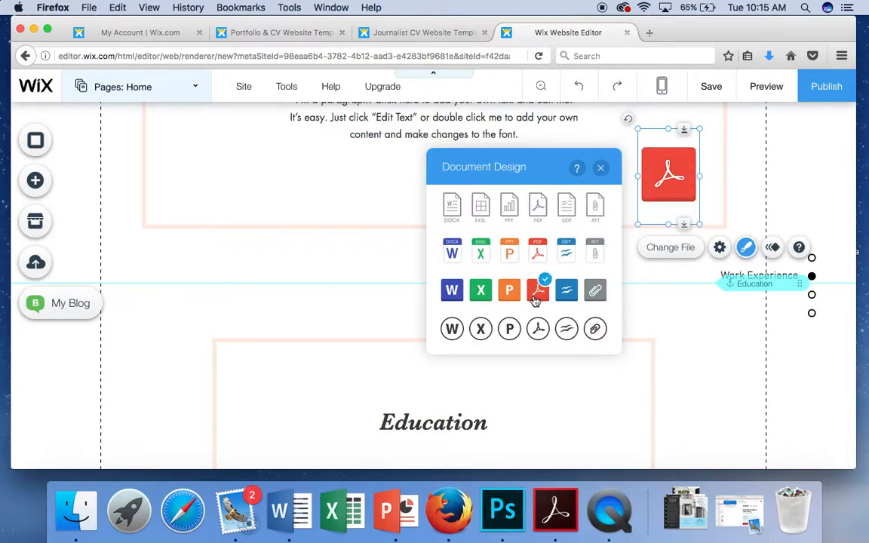
left_click(603, 171)
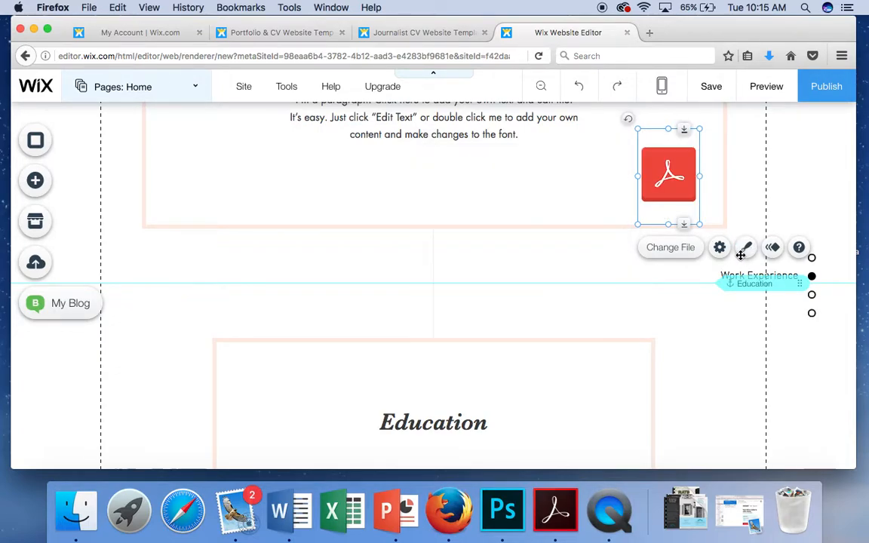
left_click(568, 262)
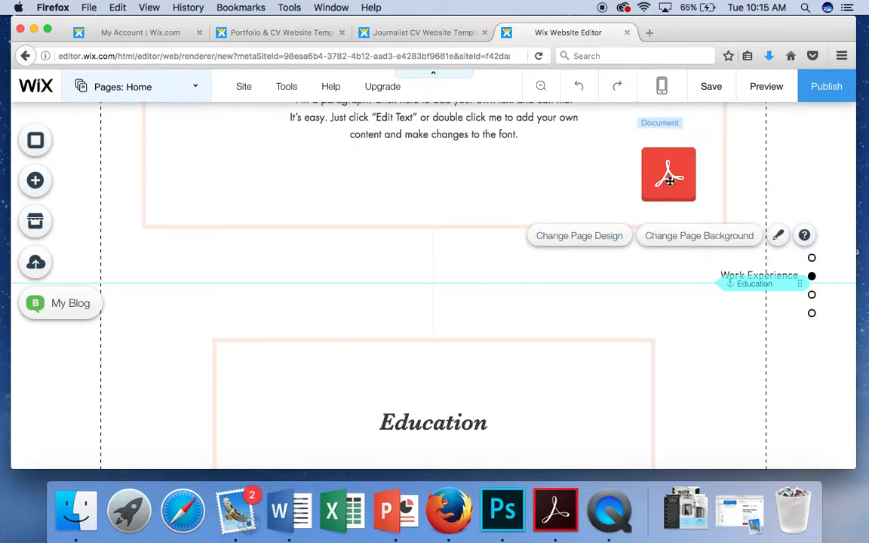
left_click(41, 185)
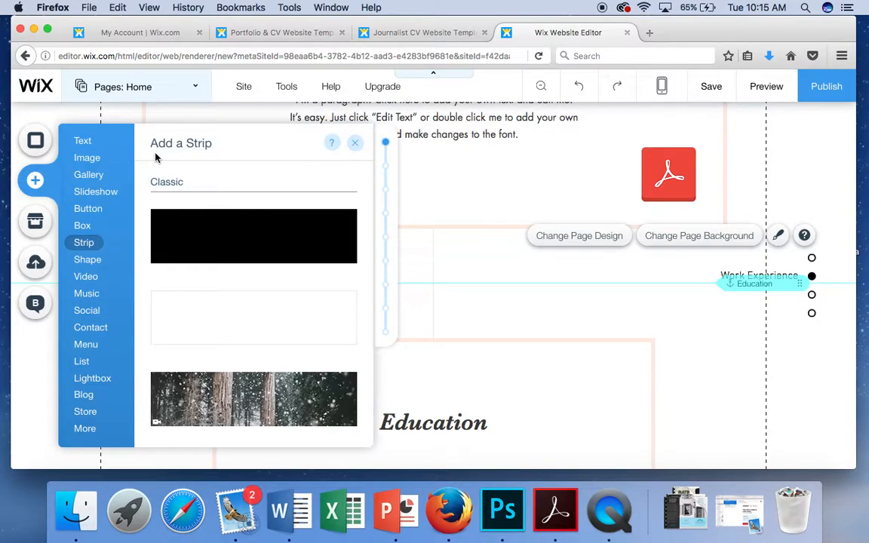
left_click(85, 143)
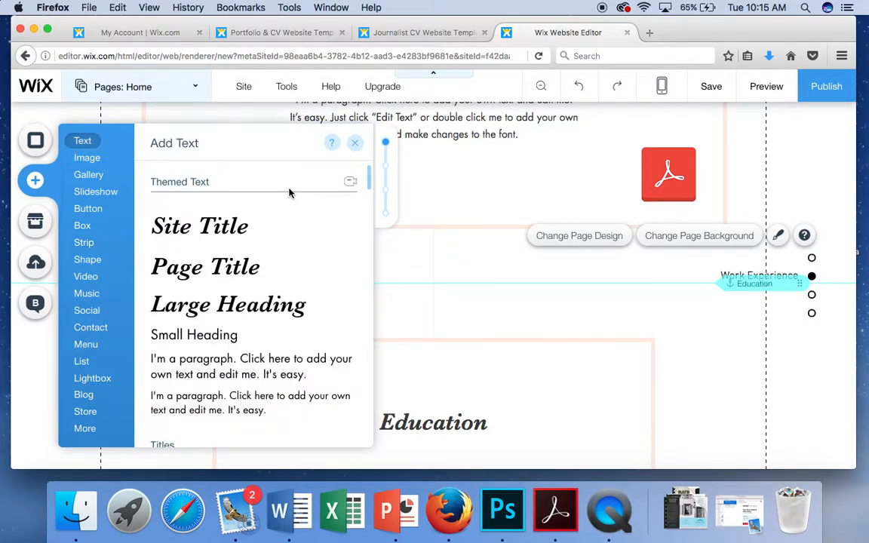
scroll(228, 318, "down", 5)
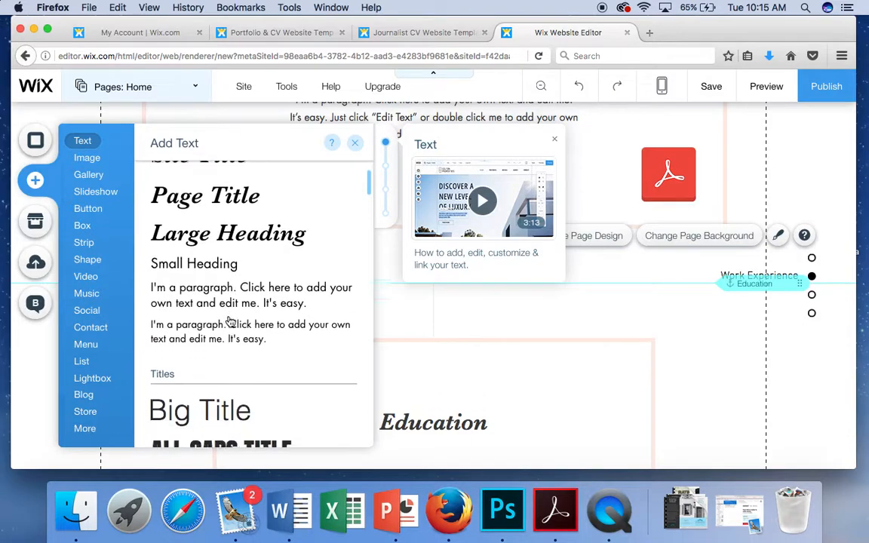
left_click(198, 198)
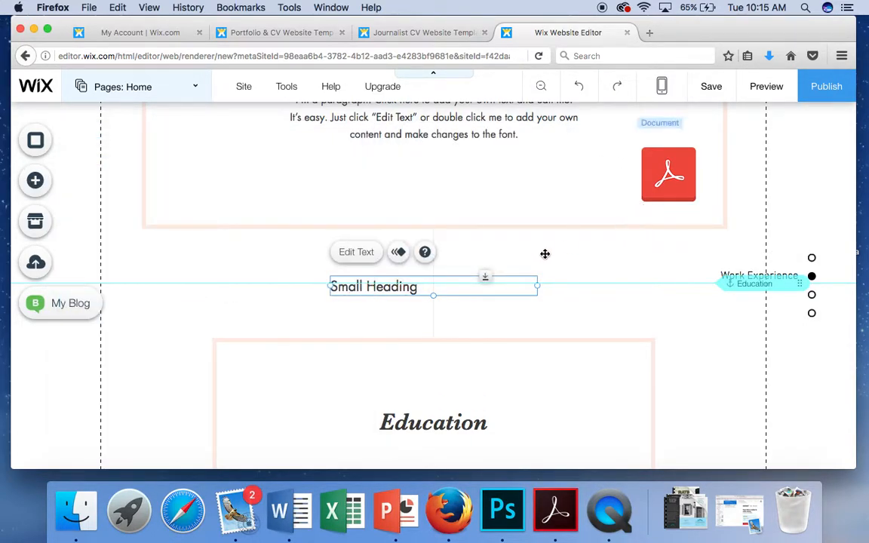
left_click(413, 288)
double_click(414, 288)
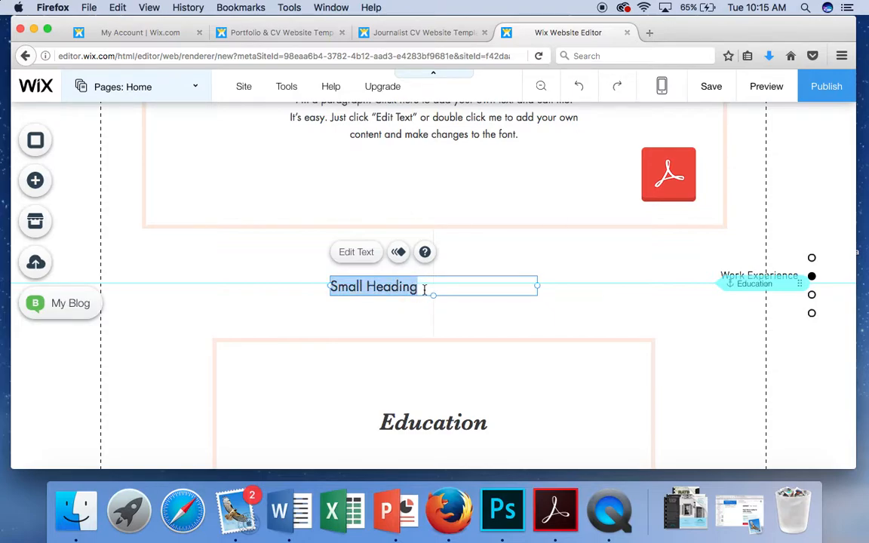
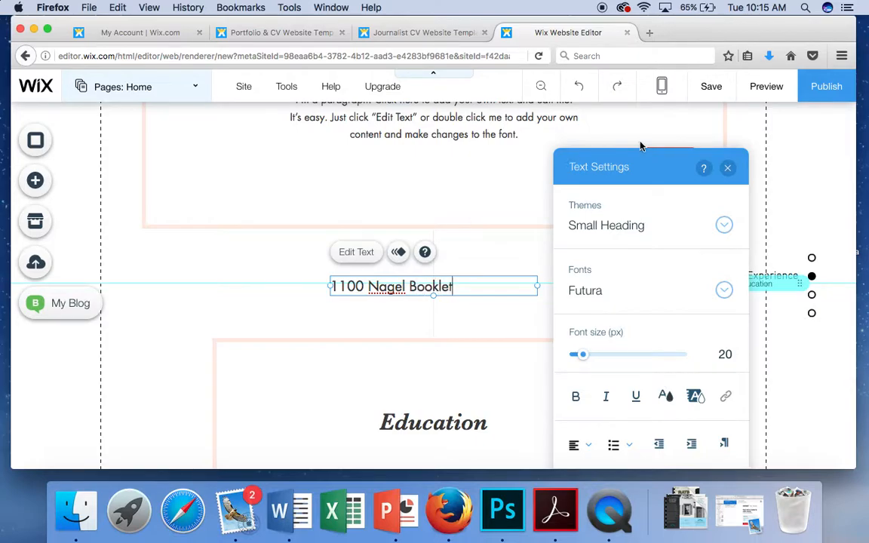
Step: Move the caption beneath the PDF icon and narrow its box to about 184 px
left_click(727, 168)
left_click_drag(414, 282, 706, 208)
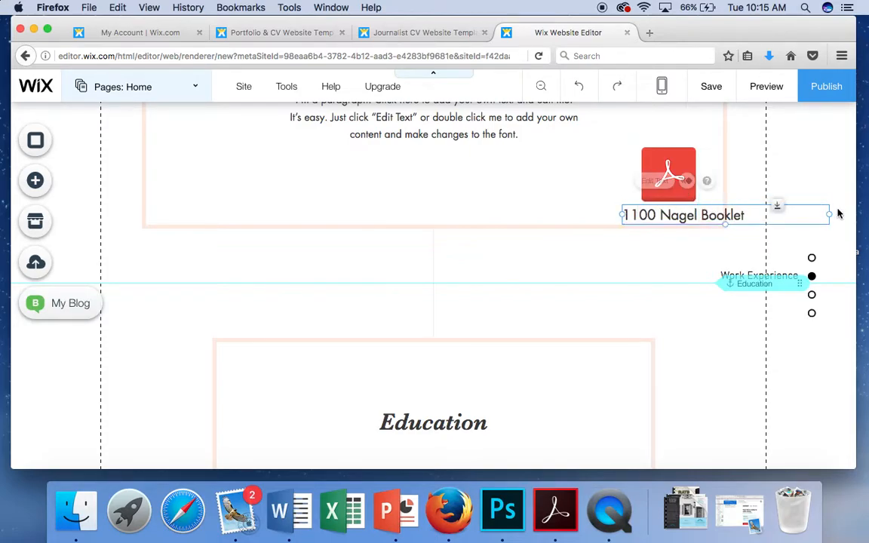
left_click_drag(827, 215, 750, 218)
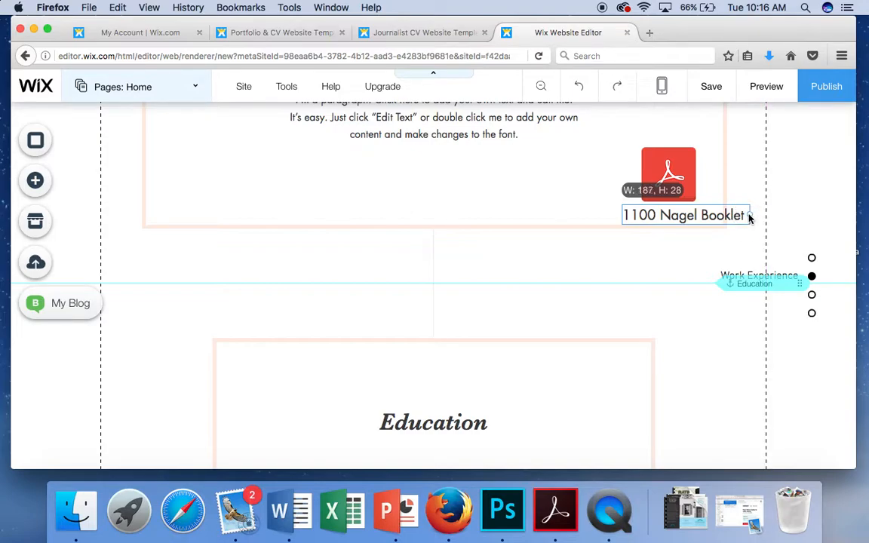
left_click(665, 264)
Step: Upload Avon Aerial.png as a new icon image for the PDF document button
left_click(665, 160)
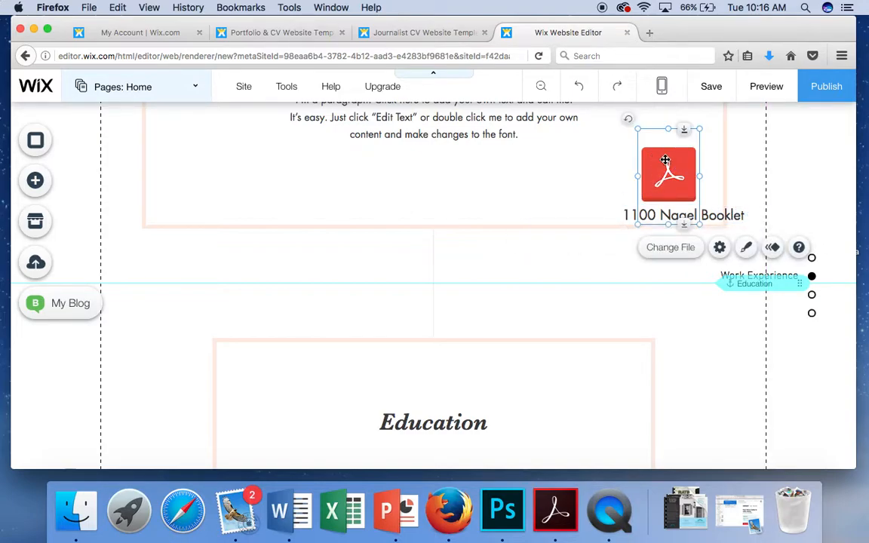
left_click(720, 248)
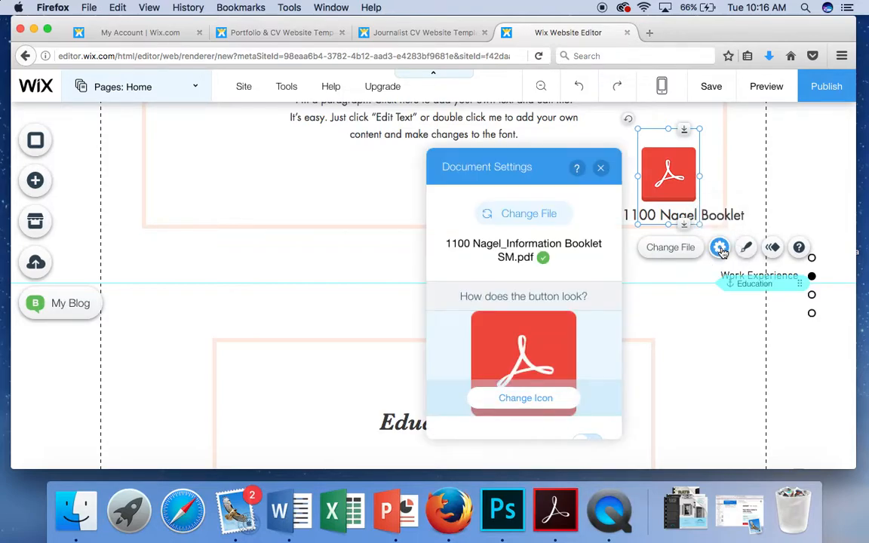
left_click(526, 398)
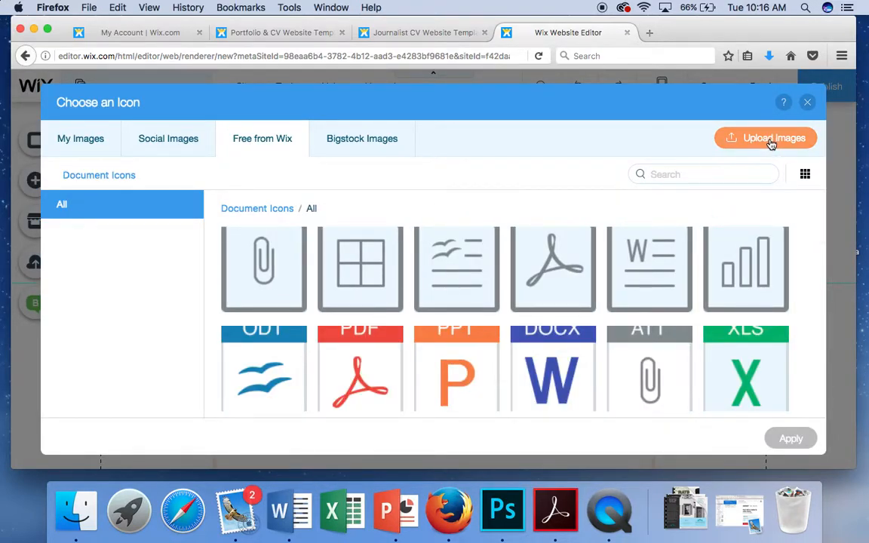
left_click(771, 140)
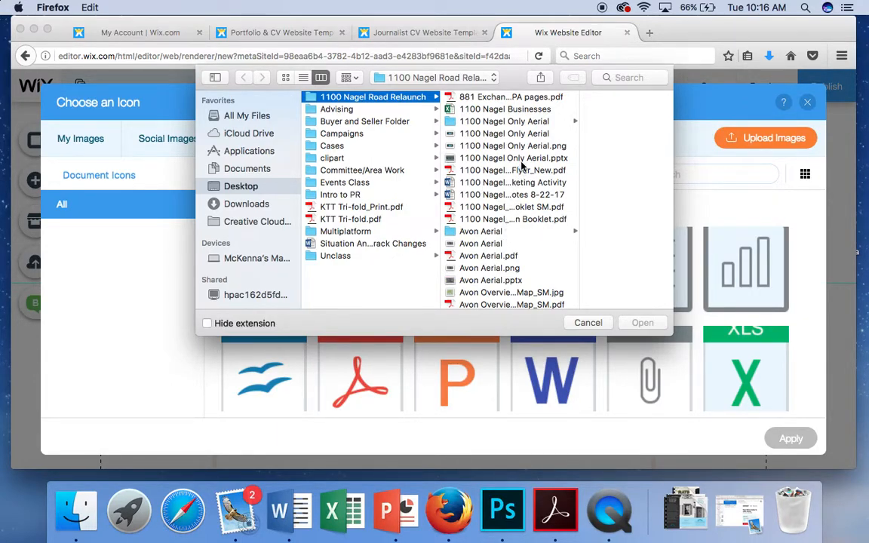
scroll(521, 166, "down", 5)
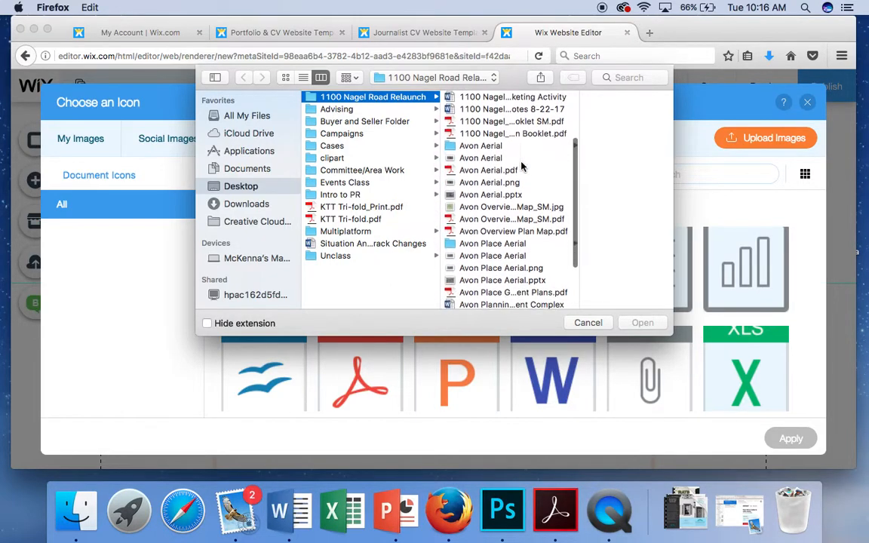
scroll(520, 166, "down", 5)
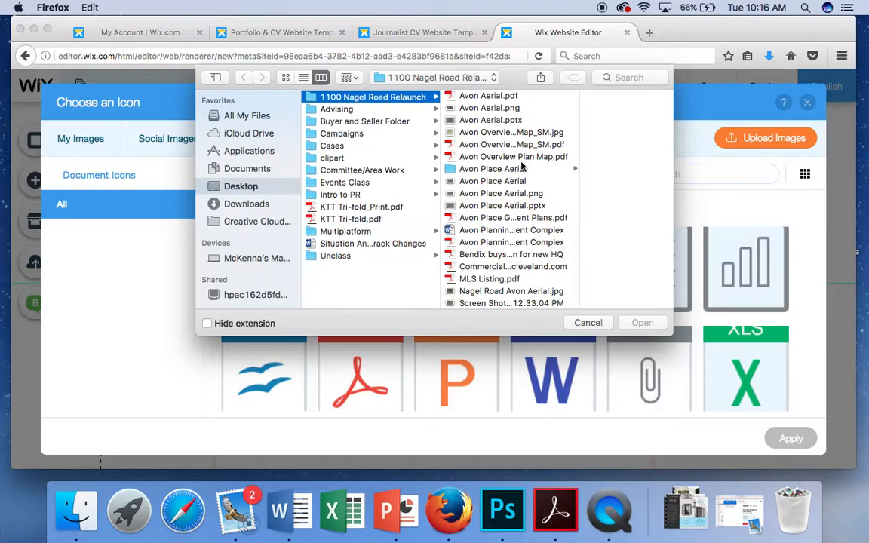
scroll(521, 166, "up", 1)
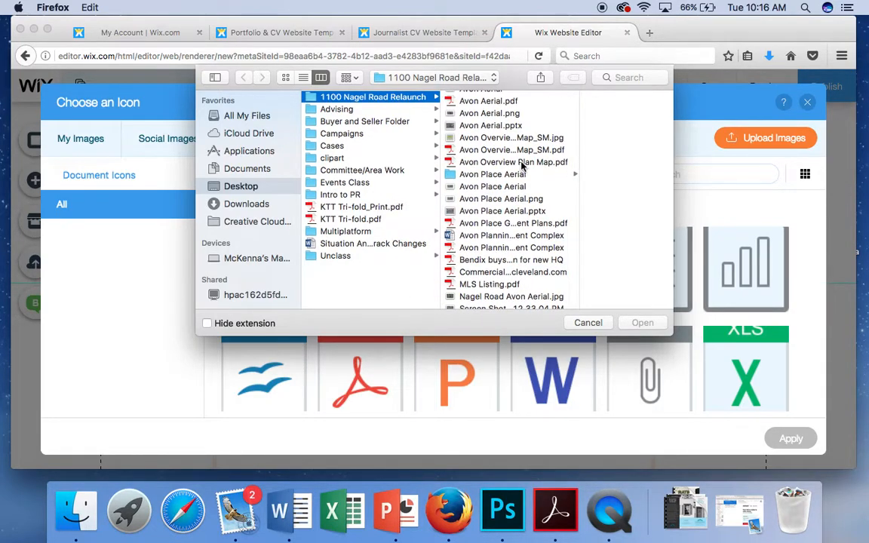
scroll(521, 166, "up", 3)
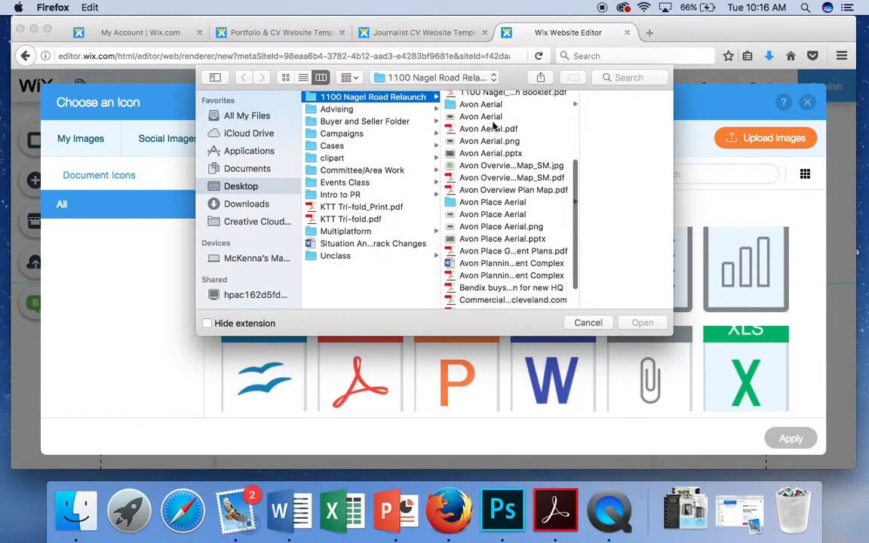
scroll(494, 124, "up", 5)
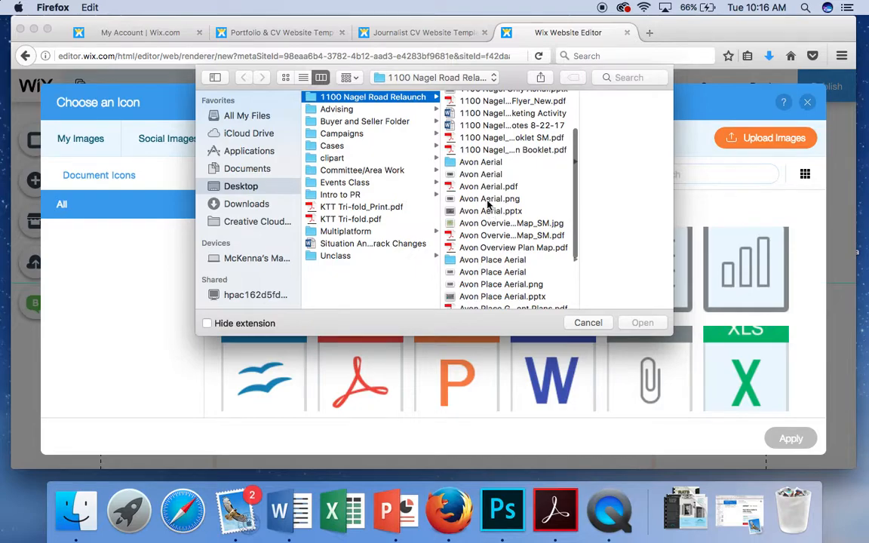
left_click(488, 201)
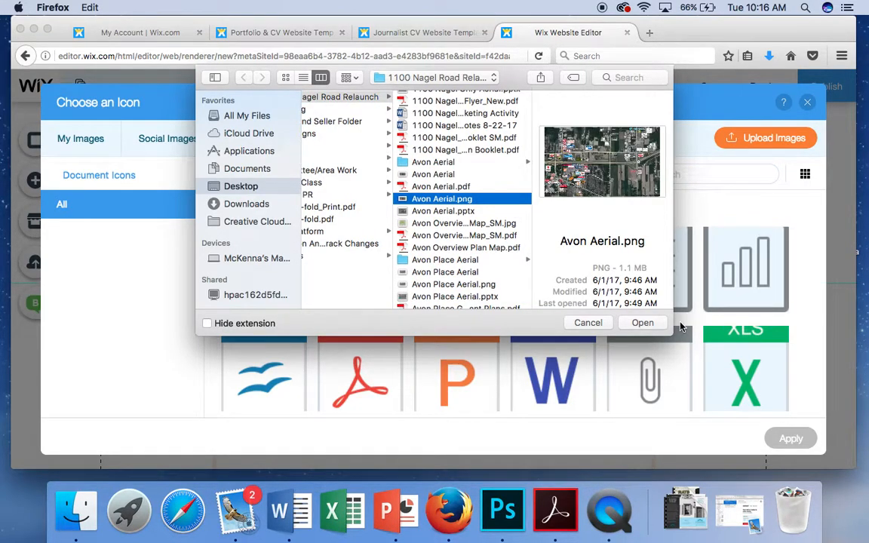
left_click(645, 323)
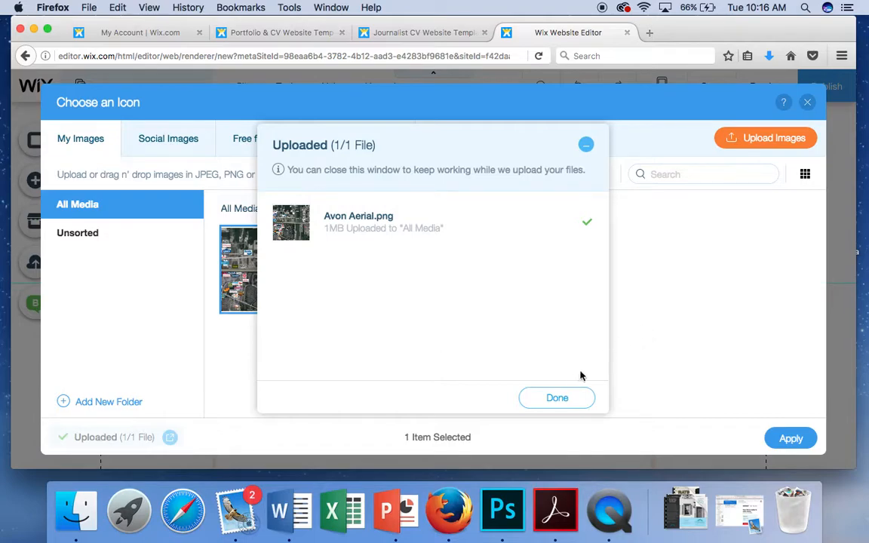
left_click(558, 399)
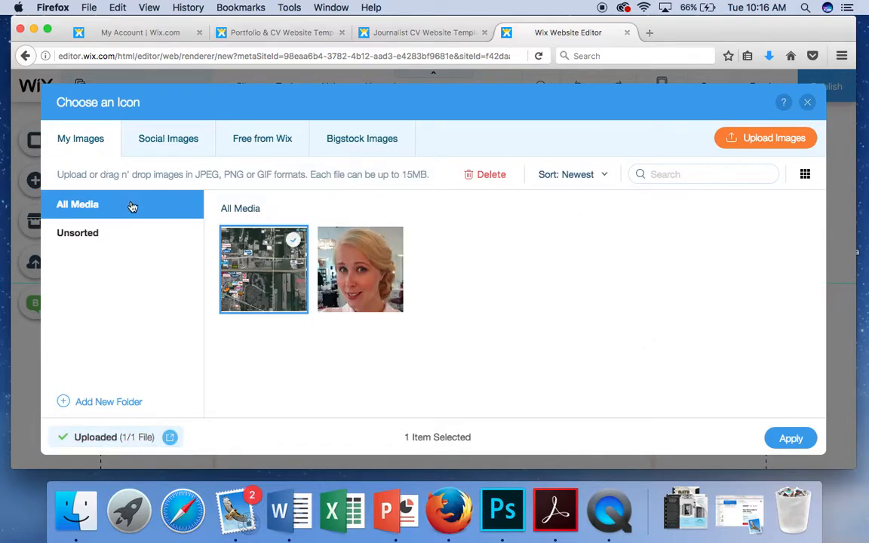
Step: Apply the aerial photo as the button's icon and close Document Settings
mouse_move(286, 290)
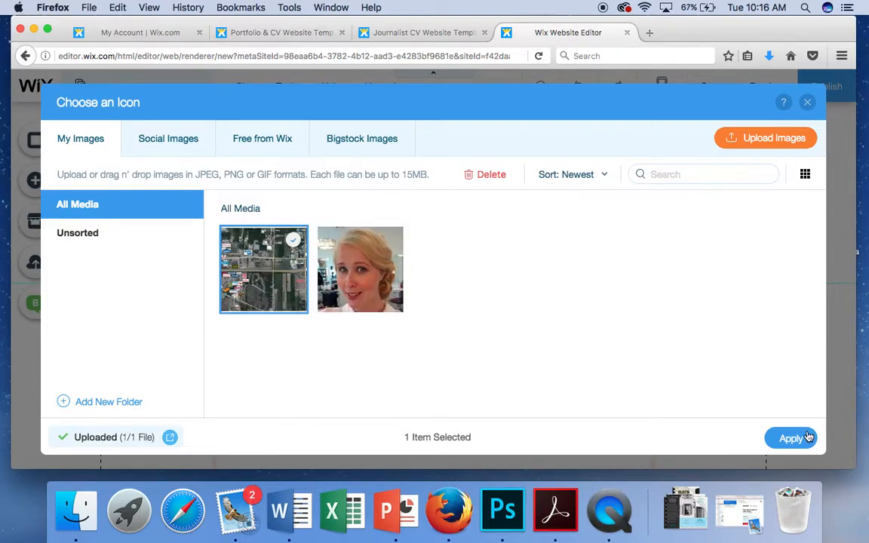
mouse_move(277, 314)
left_click(792, 439)
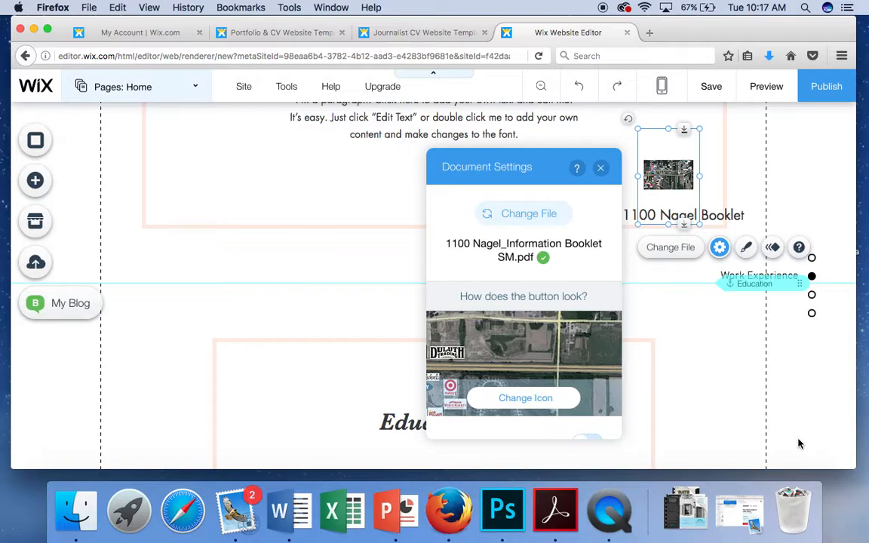
left_click(601, 168)
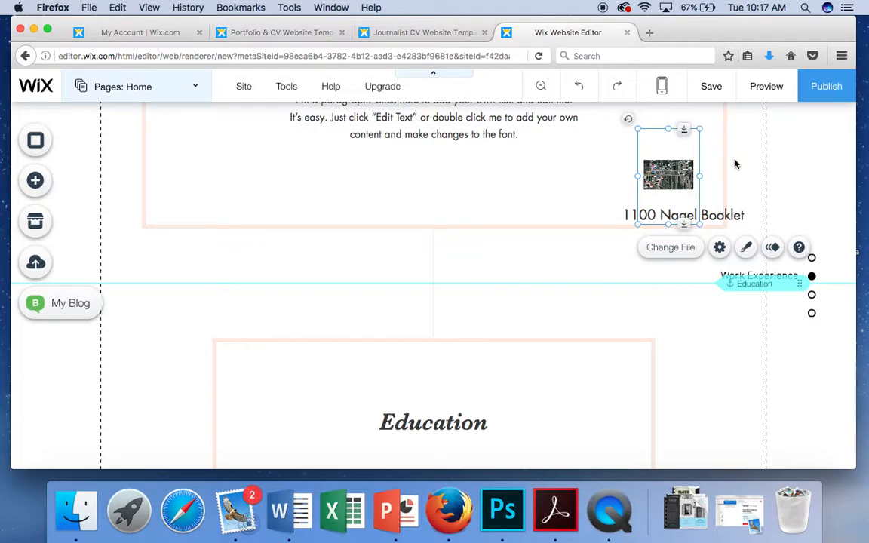
Step: Preview the site and open the booklet PDF from its aerial-photo thumbnail
left_click(802, 174)
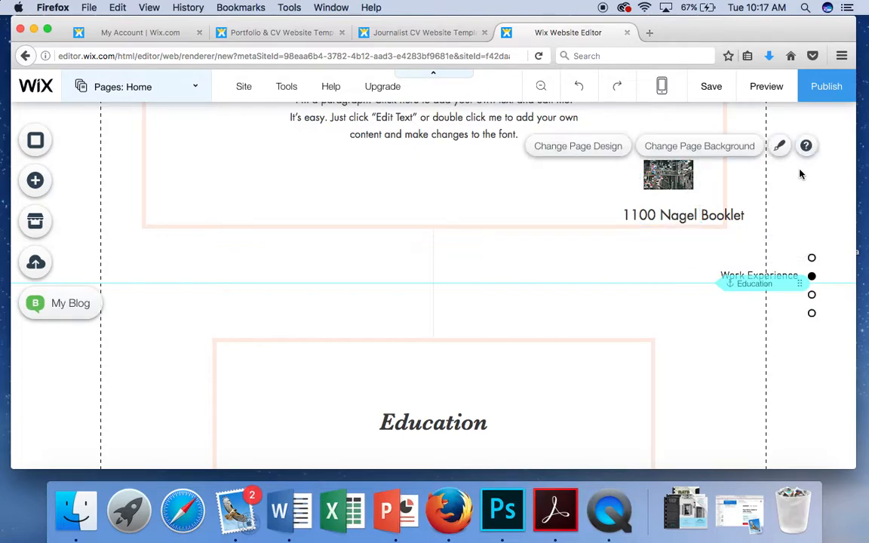
left_click(767, 88)
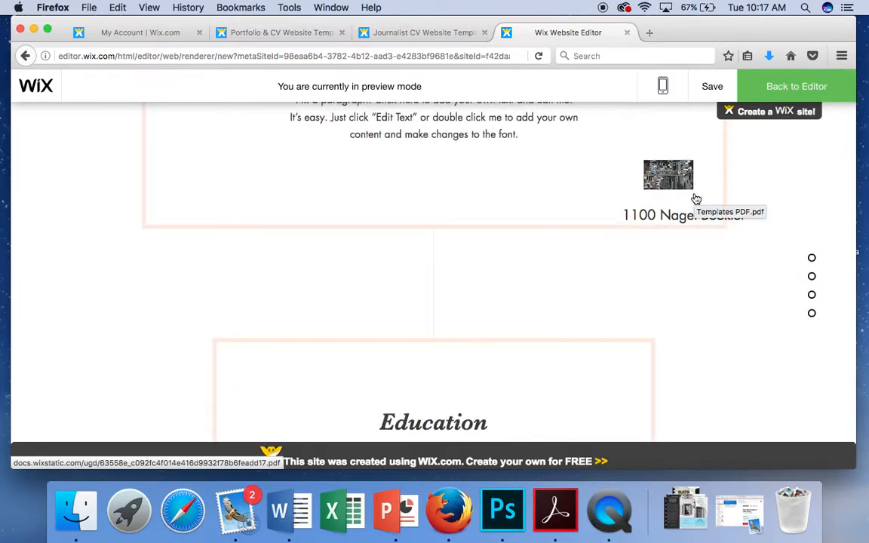
scroll(514, 242, "up", 2)
scroll(515, 242, "down", 1)
scroll(514, 241, "up", 4)
scroll(515, 242, "down", 5)
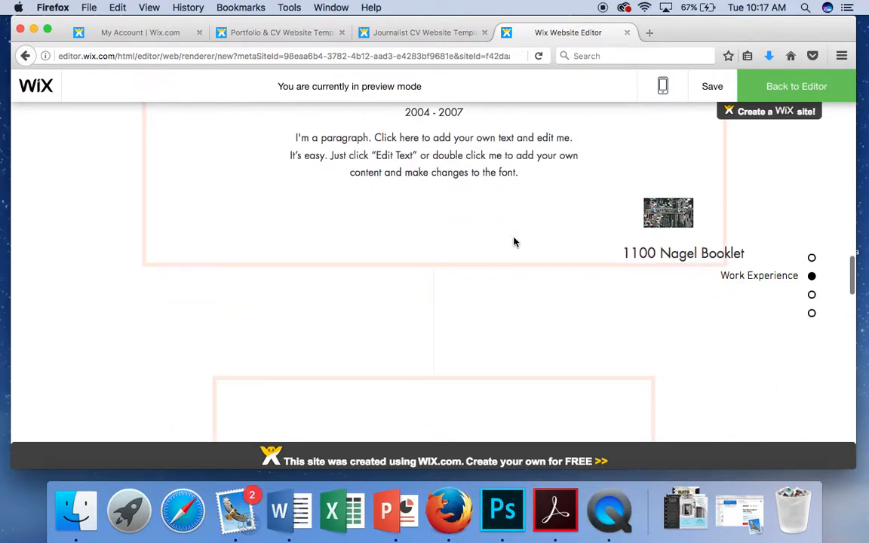
left_click(667, 220)
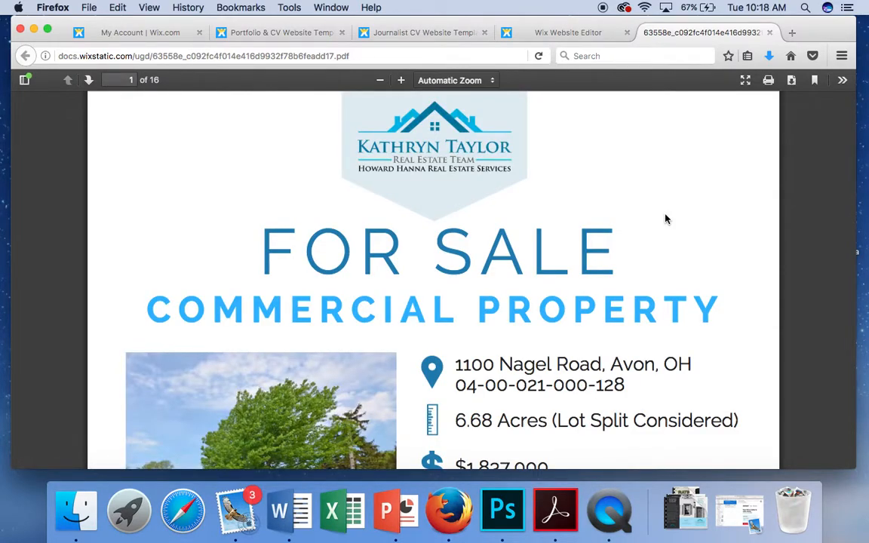
Step: Scroll through the booklet pages, then close the PDF tab to return to the preview
scroll(666, 218, "down", 10)
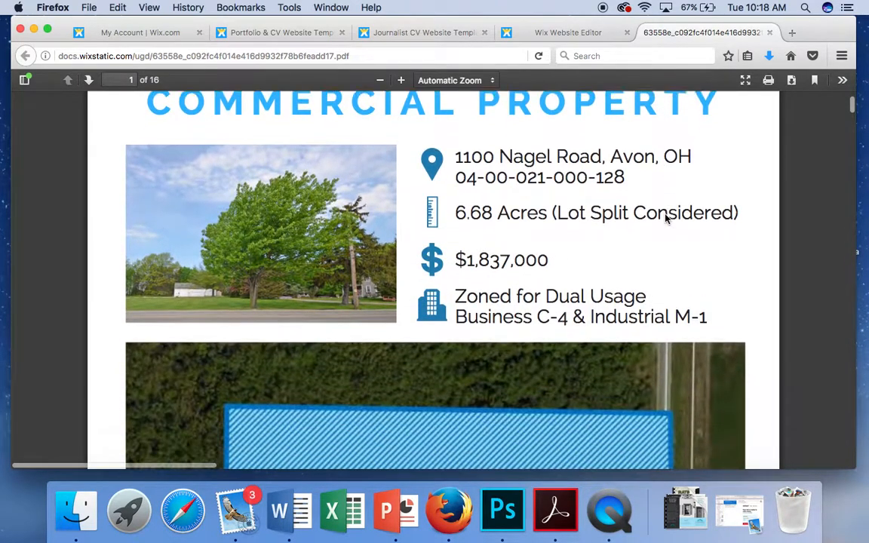
scroll(665, 218, "down", 10)
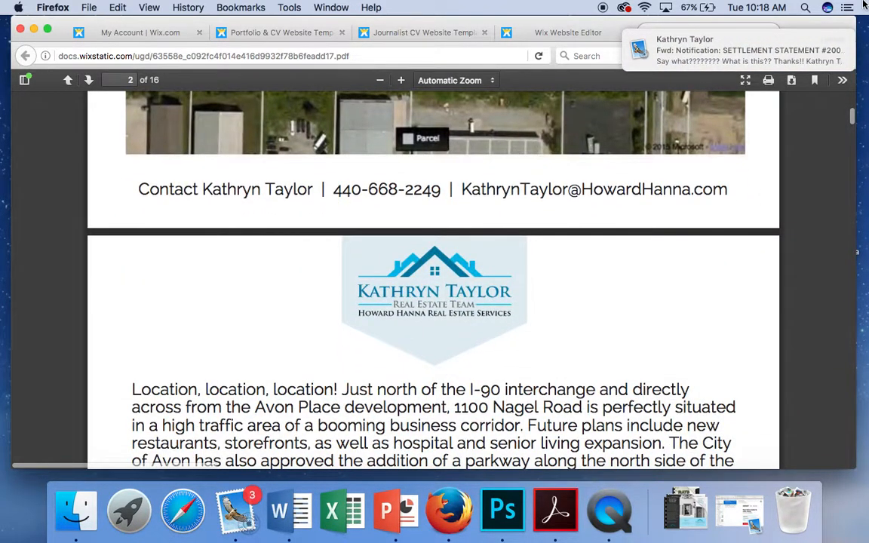
mouse_move(833, 21)
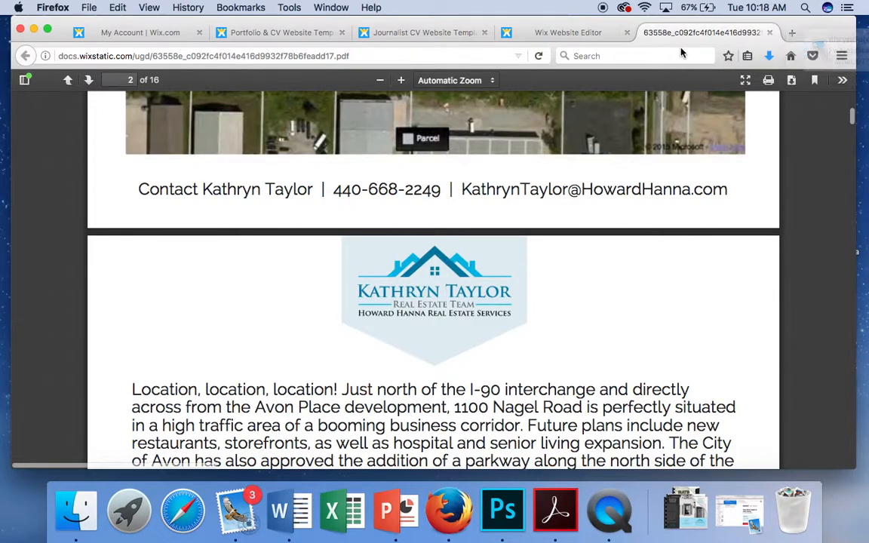
scroll(626, 237, "down", 6)
scroll(628, 237, "down", 10)
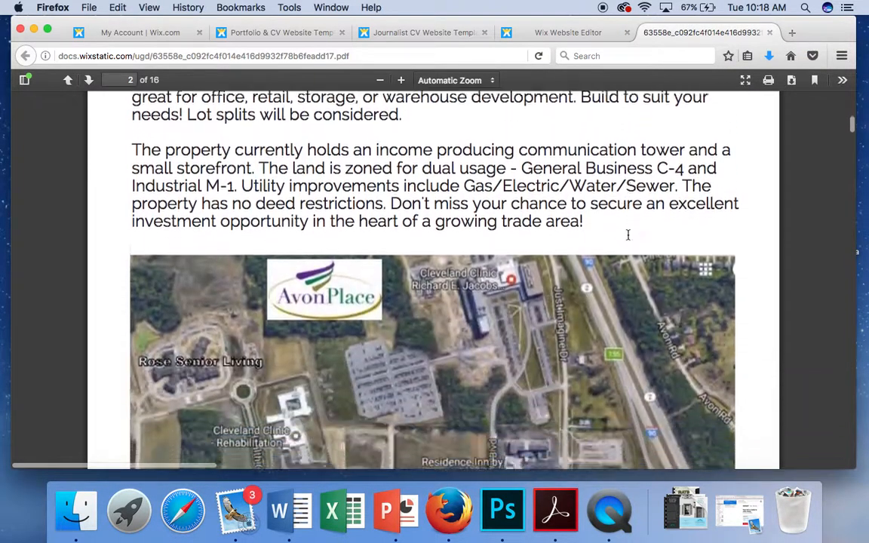
scroll(627, 239, "up", 6)
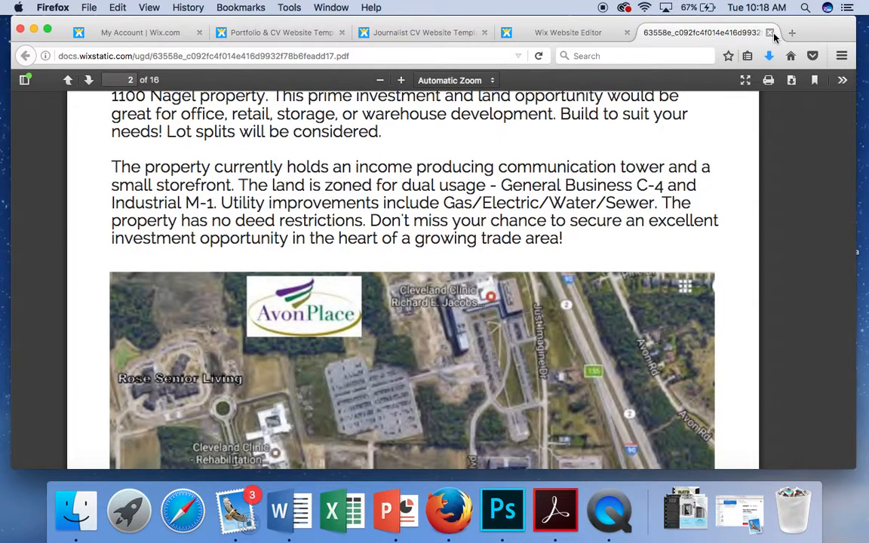
left_click(769, 33)
Step: Return from the preview to the Editor and scroll to the About Me section
scroll(569, 227, "up", 10)
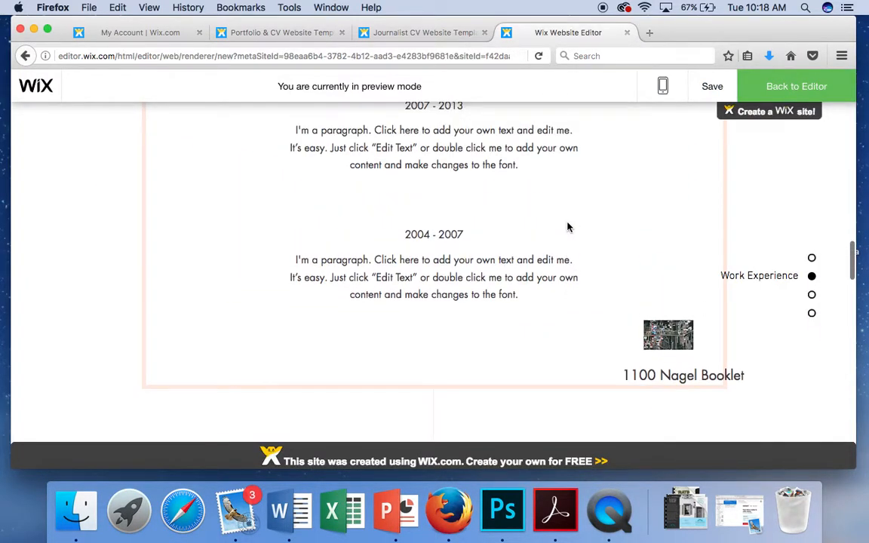
scroll(569, 227, "up", 15)
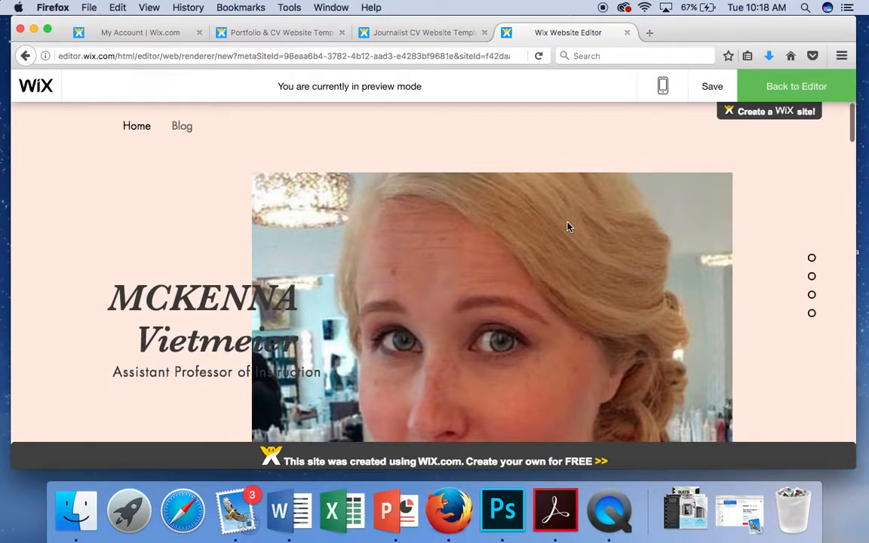
left_click(790, 89)
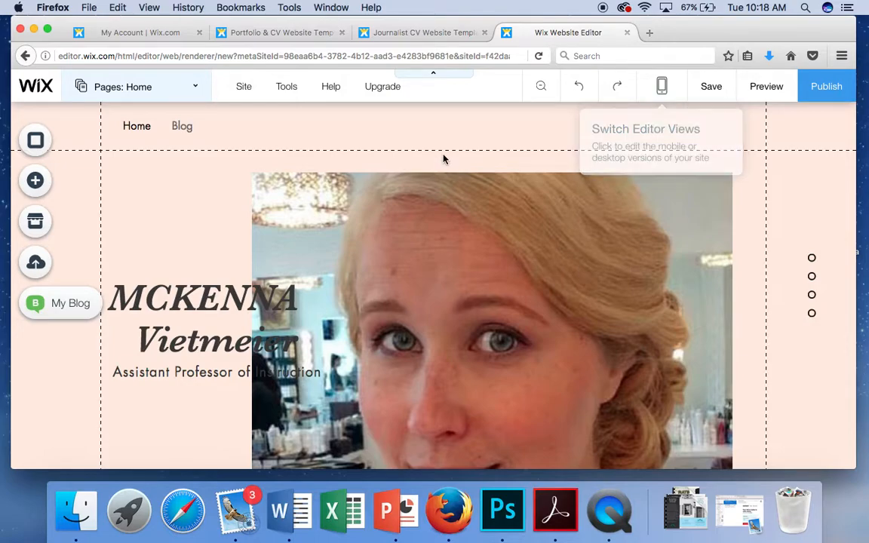
scroll(200, 233, "down", 10)
scroll(200, 234, "down", 3)
scroll(200, 234, "up", 4)
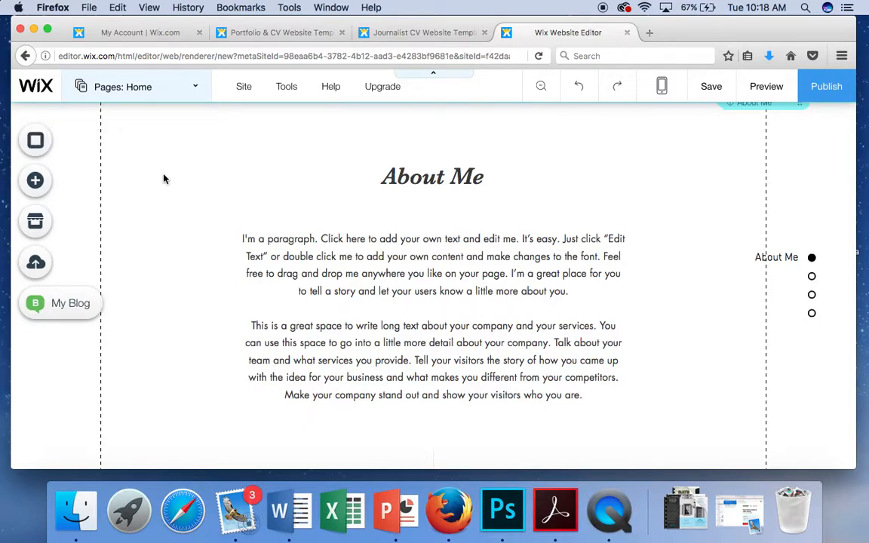
Step: Add a blank page named 'Contact' between Home and Blog from the Pages panel
left_click(195, 88)
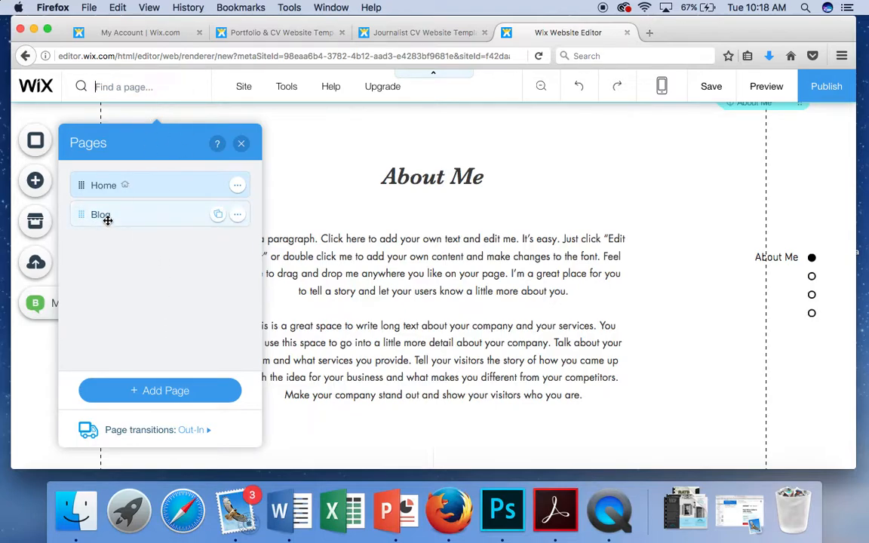
left_click(154, 392)
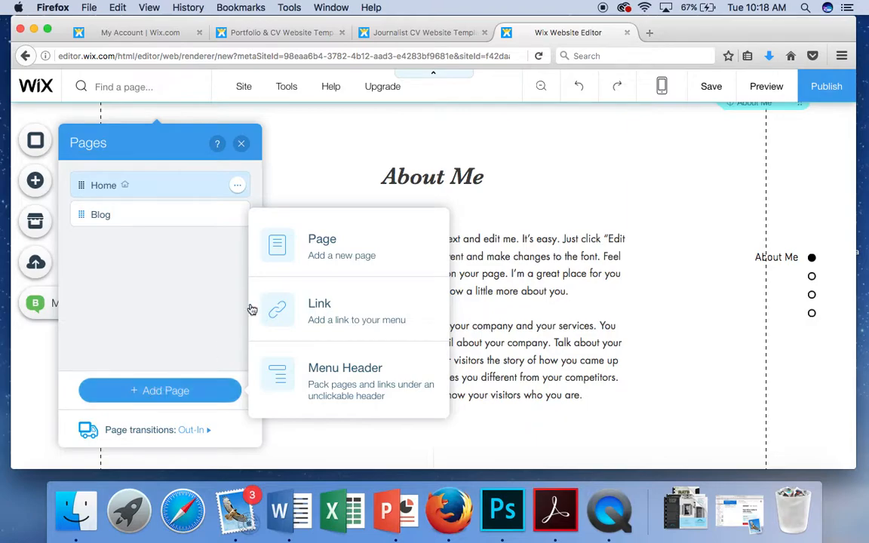
left_click(276, 259)
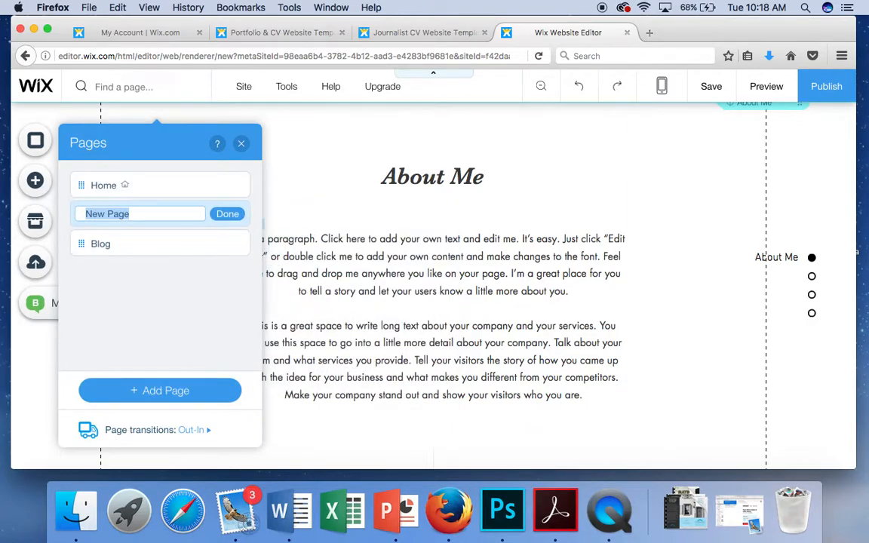
type("Contact")
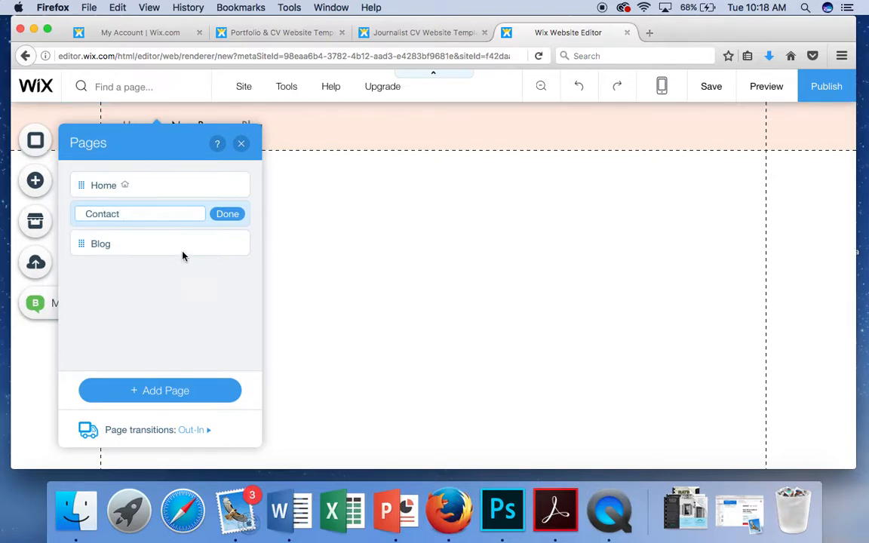
left_click(228, 214)
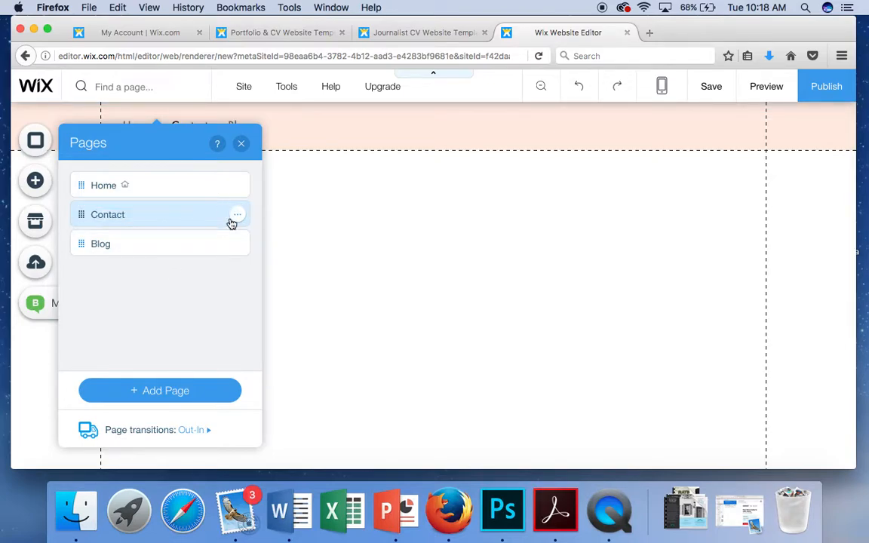
left_click(240, 144)
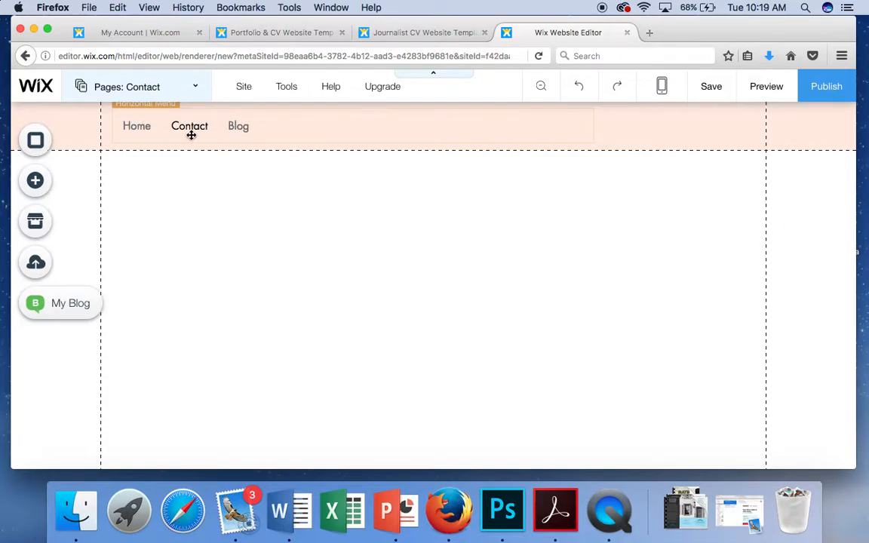
scroll(242, 211, "down", 5)
scroll(242, 211, "up", 3)
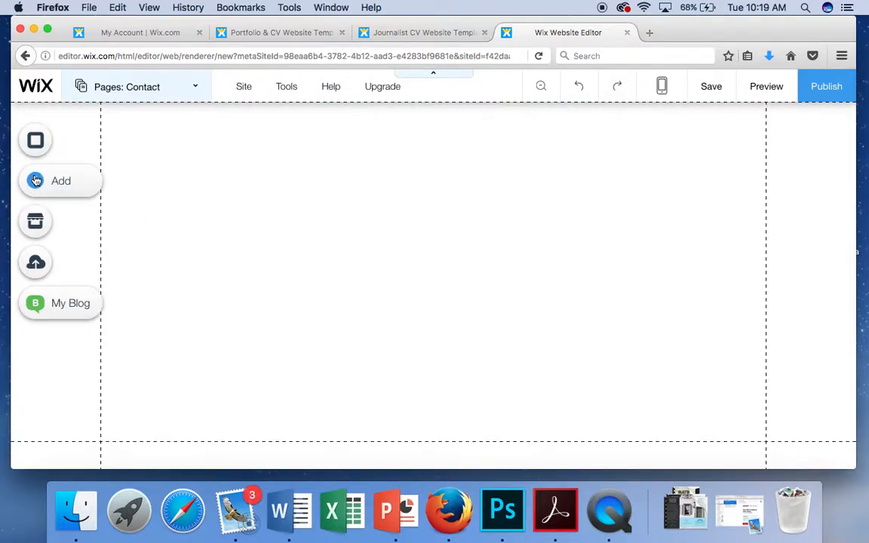
Step: Add the themed contact form with Name, Email, Subject, Message fields and Send from the Contact elements
left_click(36, 181)
left_click(96, 192)
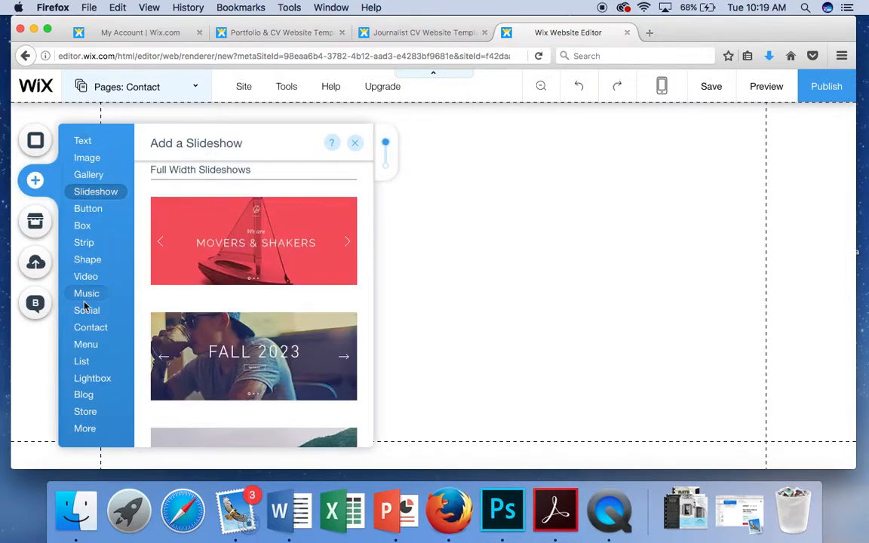
left_click(87, 260)
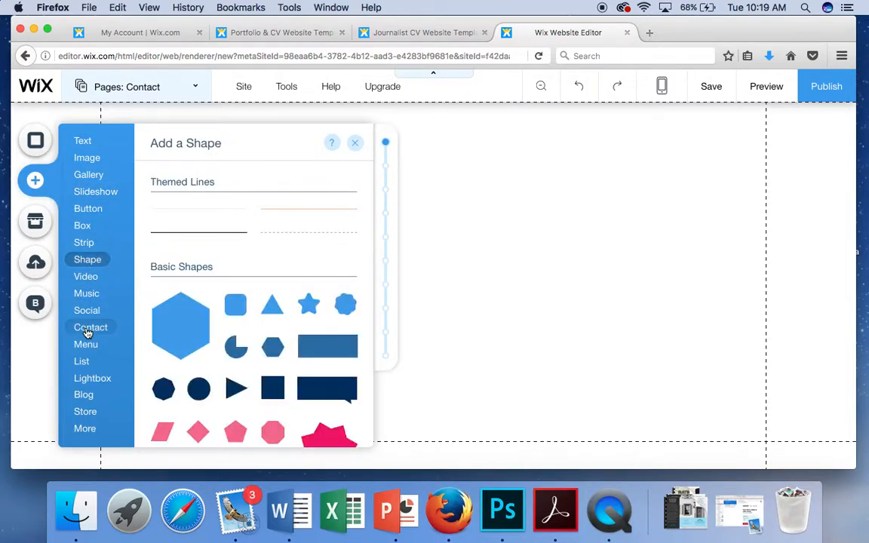
left_click(89, 331)
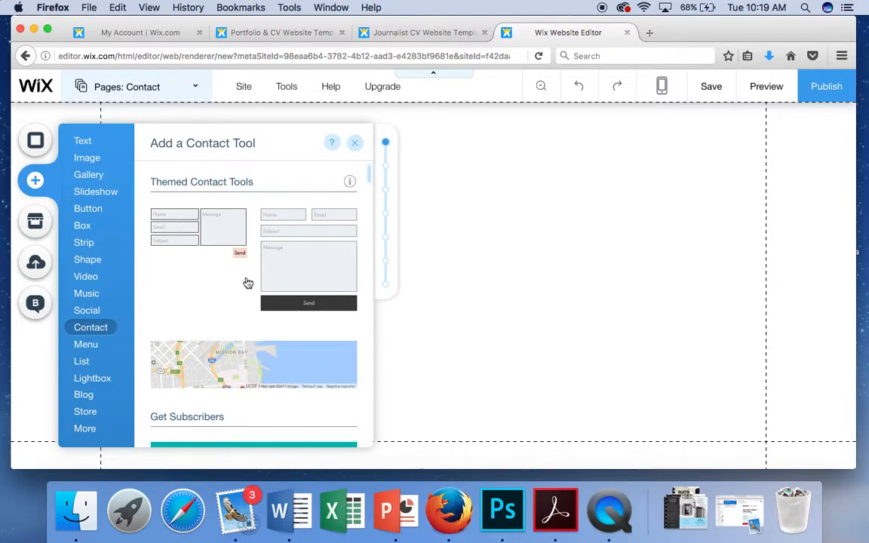
left_click(295, 273)
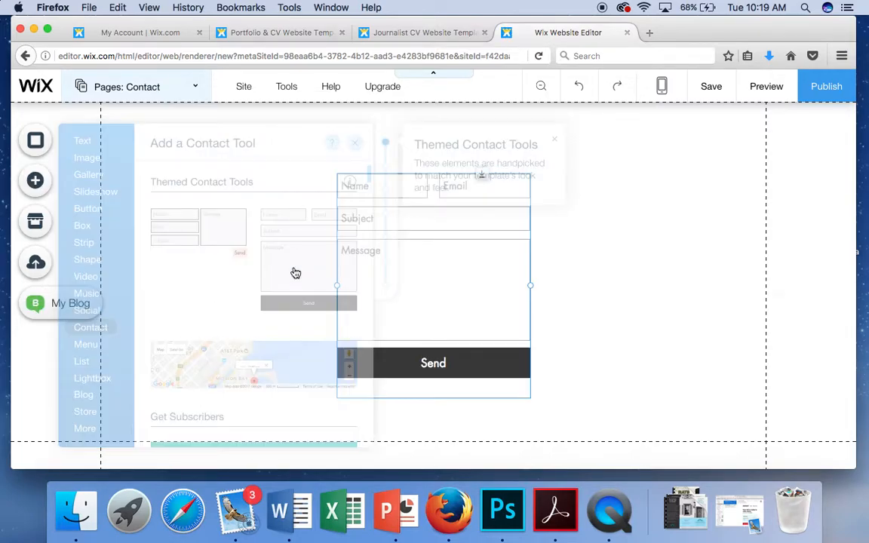
scroll(631, 215, "up", 2)
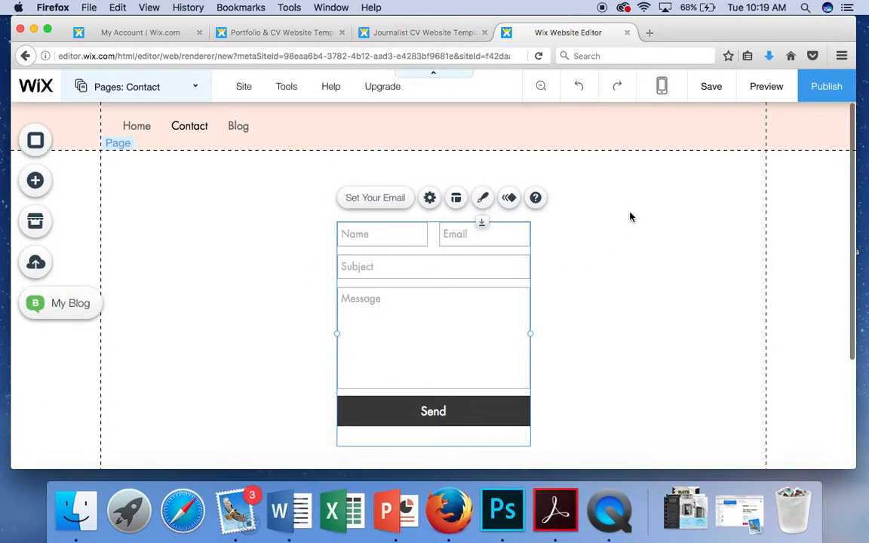
Step: Widen the contact form to about 486 px
left_click_drag(530, 333, 739, 344)
left_click(190, 287)
scroll(190, 287, "down", 1)
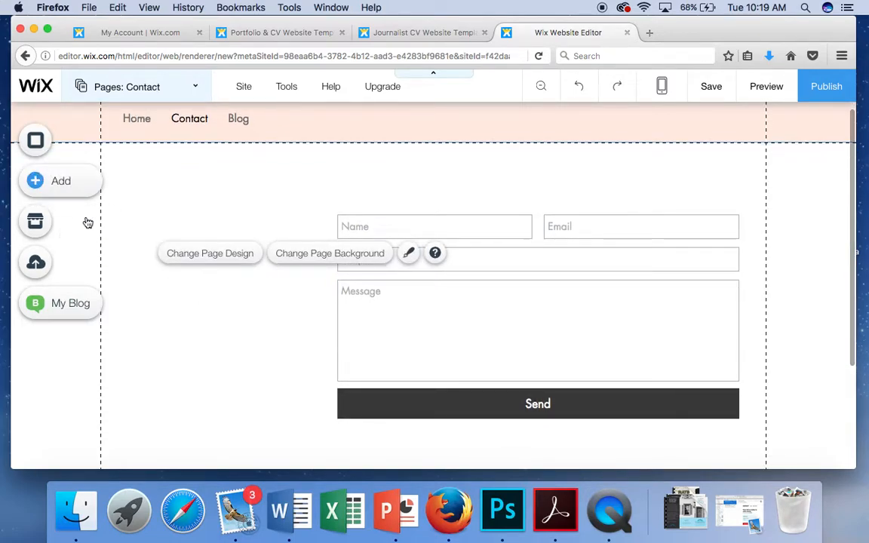
left_click(54, 184)
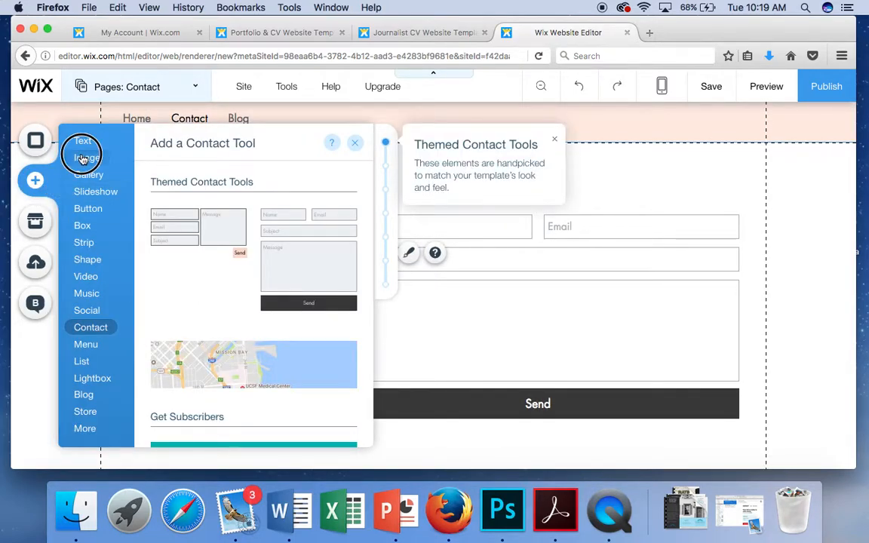
Step: Add the uploaded portrait photo from My Image Uploads to the Contact page
left_click(83, 158)
left_click(91, 173)
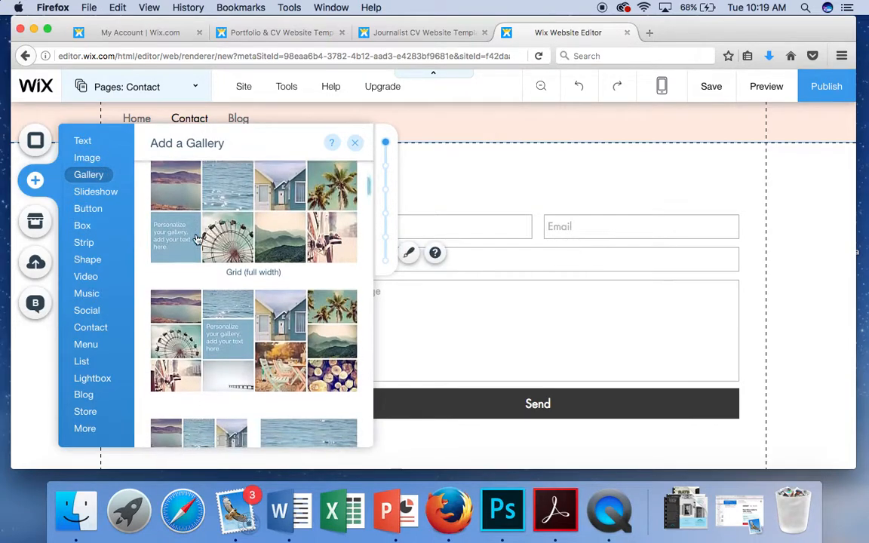
left_click(87, 157)
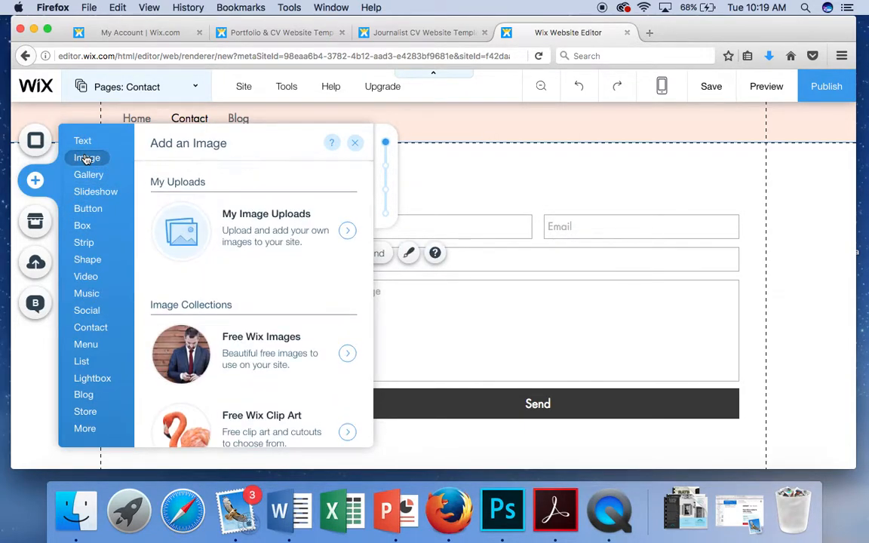
left_click(220, 227)
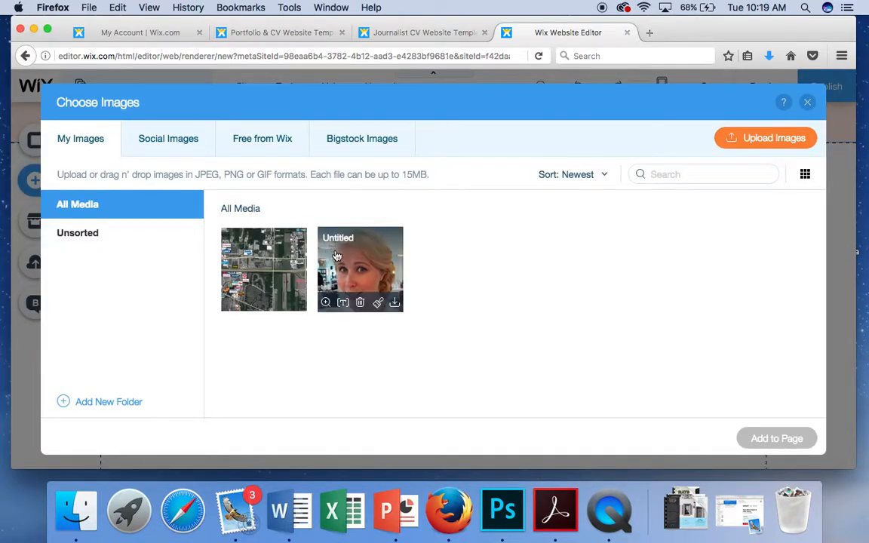
left_click(348, 259)
left_click(777, 439)
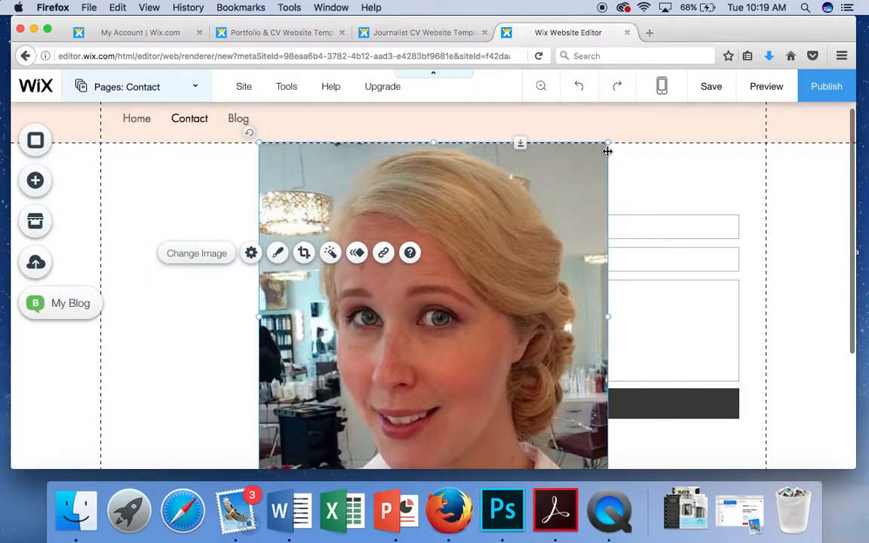
Step: Shrink the portrait to about 279 px square and place it left of the contact form
left_click_drag(610, 144, 271, 248)
left_click_drag(304, 406, 317, 421)
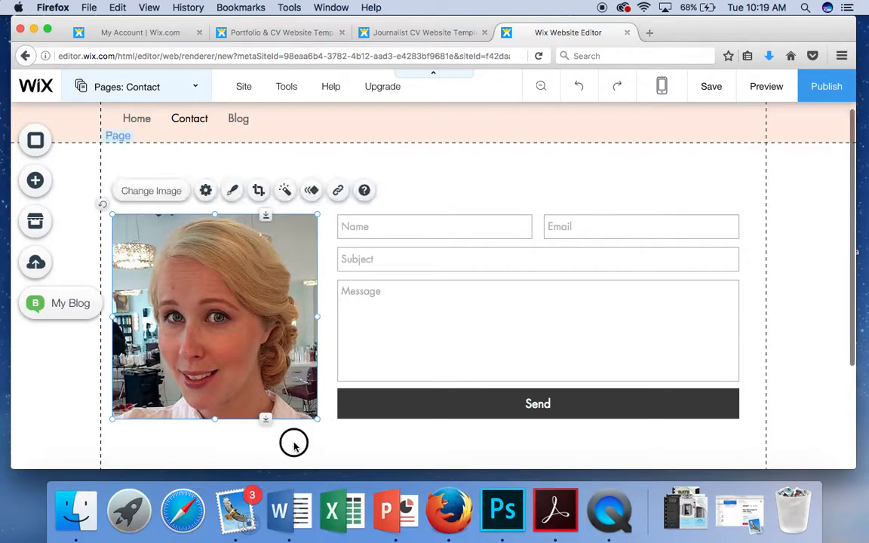
left_click(294, 447)
scroll(585, 245, "up", 1)
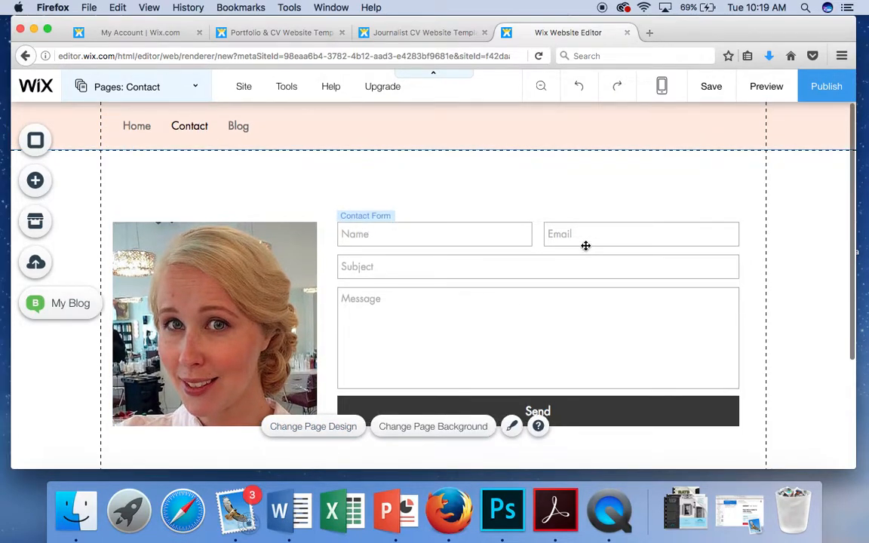
scroll(586, 246, "down", 5)
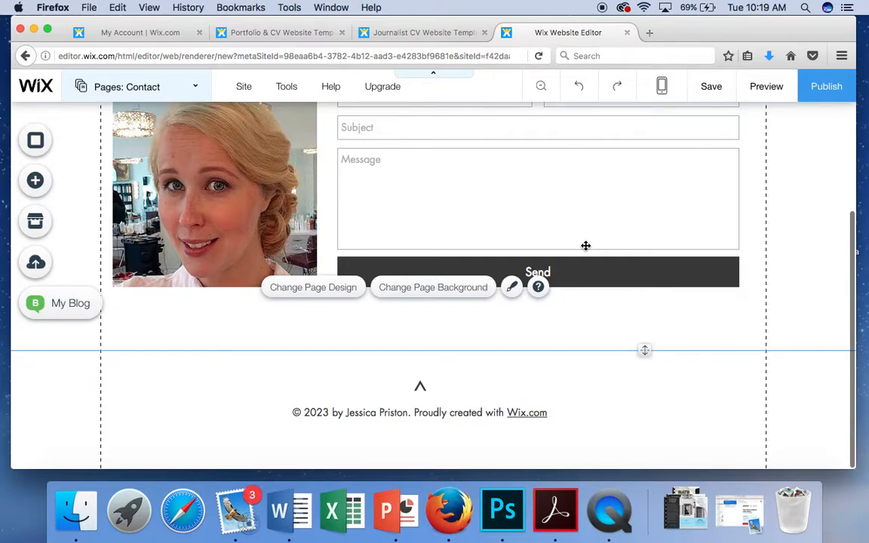
scroll(585, 245, "up", 5)
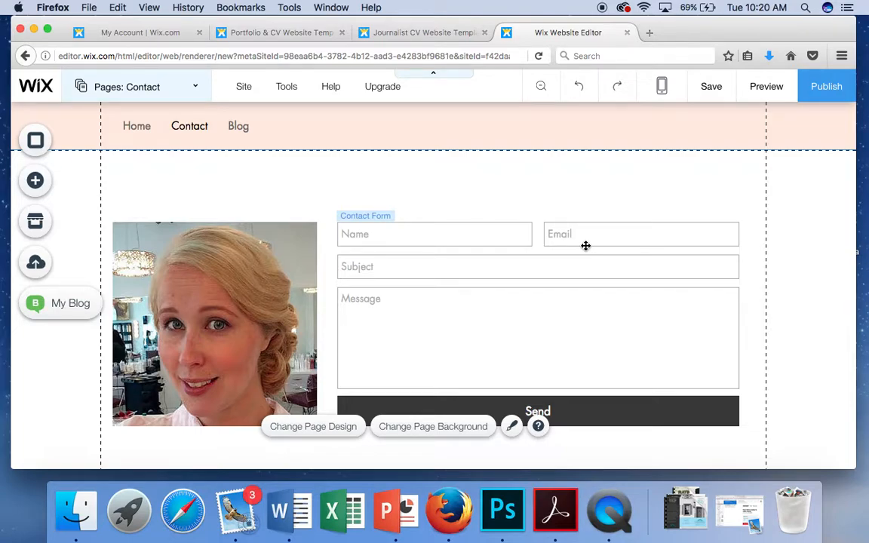
mouse_move(326, 96)
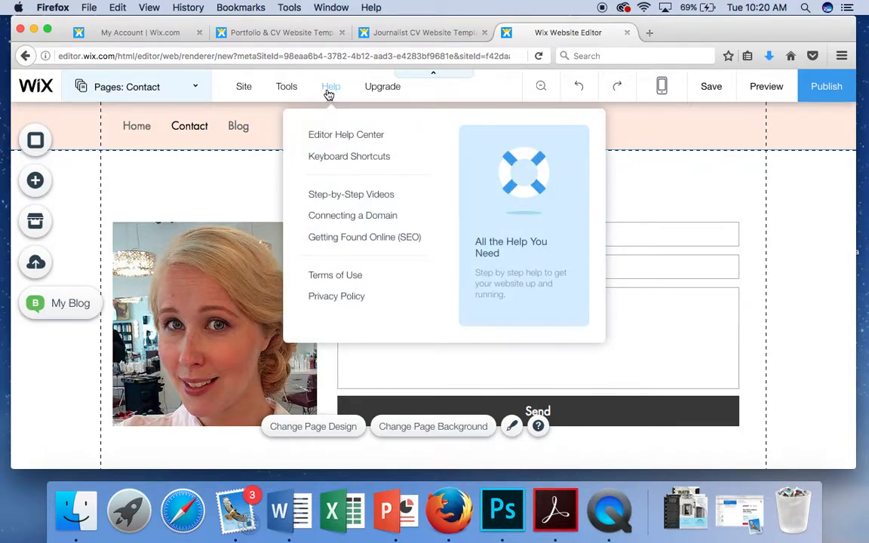
mouse_move(377, 90)
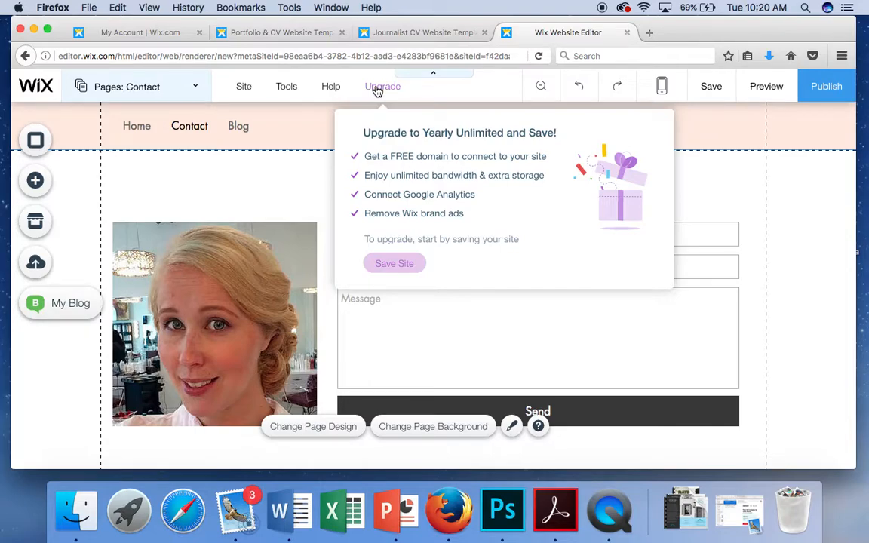
mouse_move(293, 98)
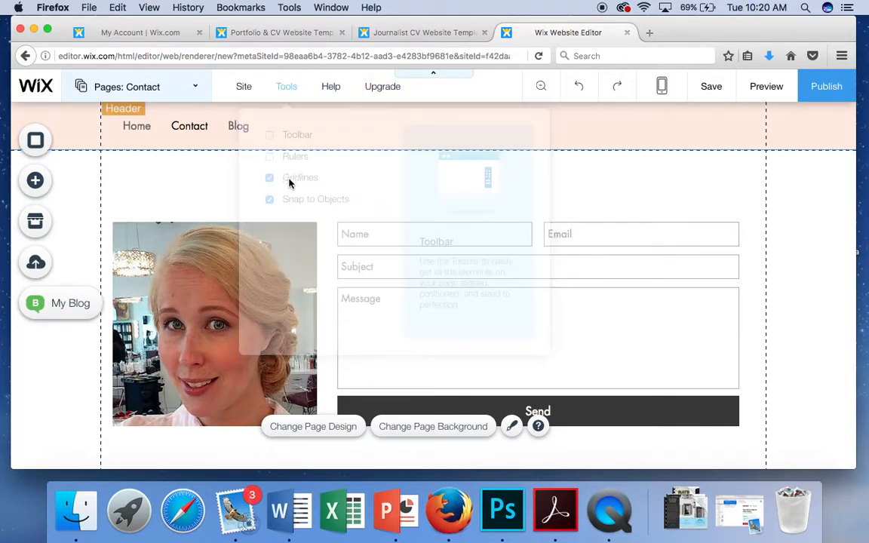
mouse_move(242, 95)
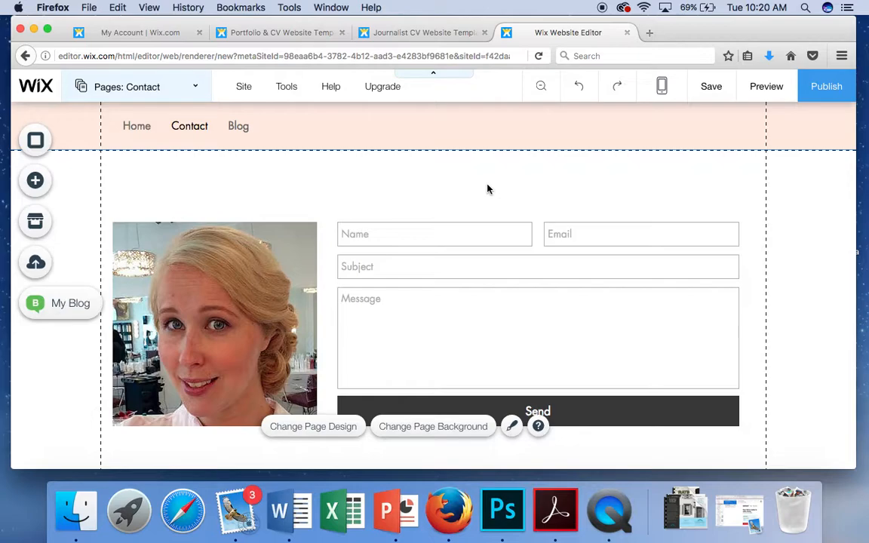
Step: Save the site, entering a site name for the free wixsite.com domain
left_click(702, 92)
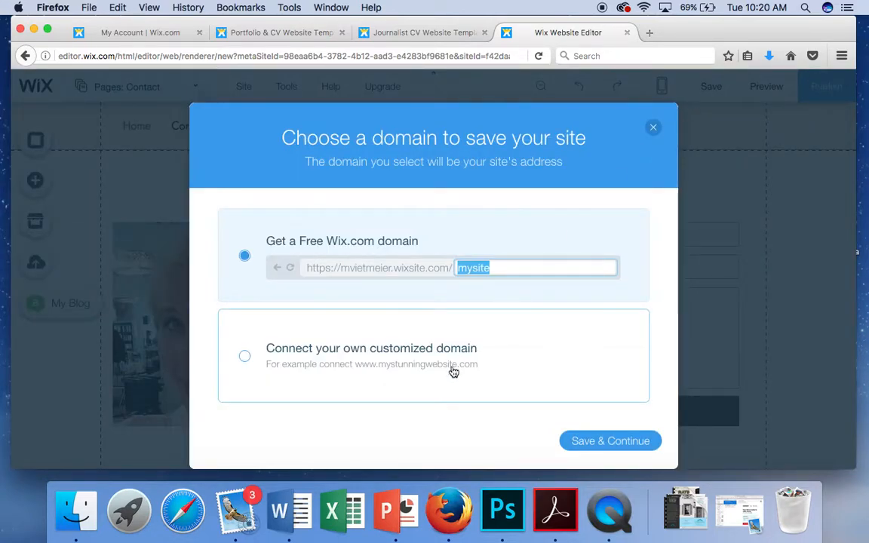
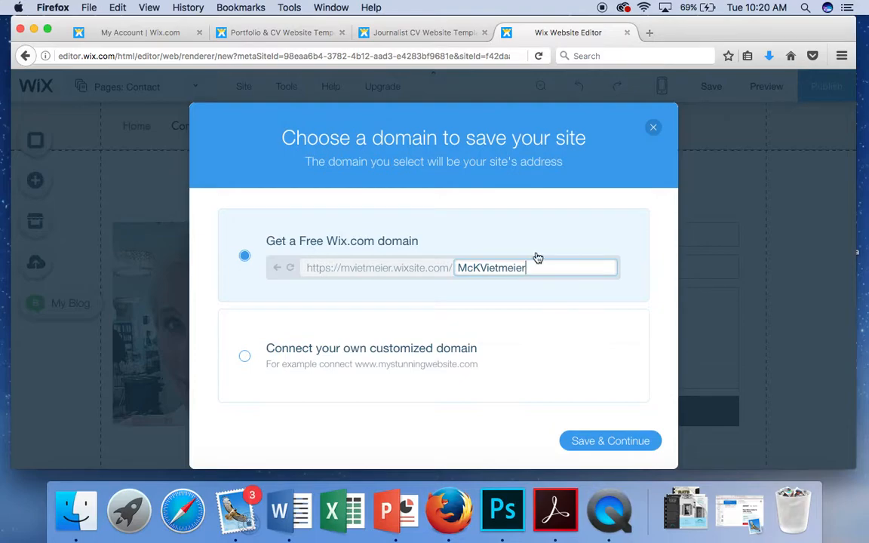
left_click(595, 440)
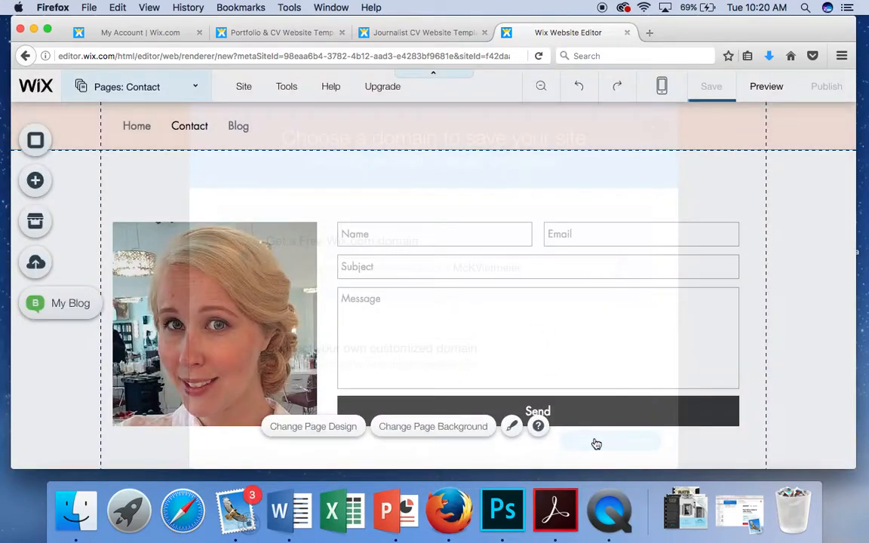